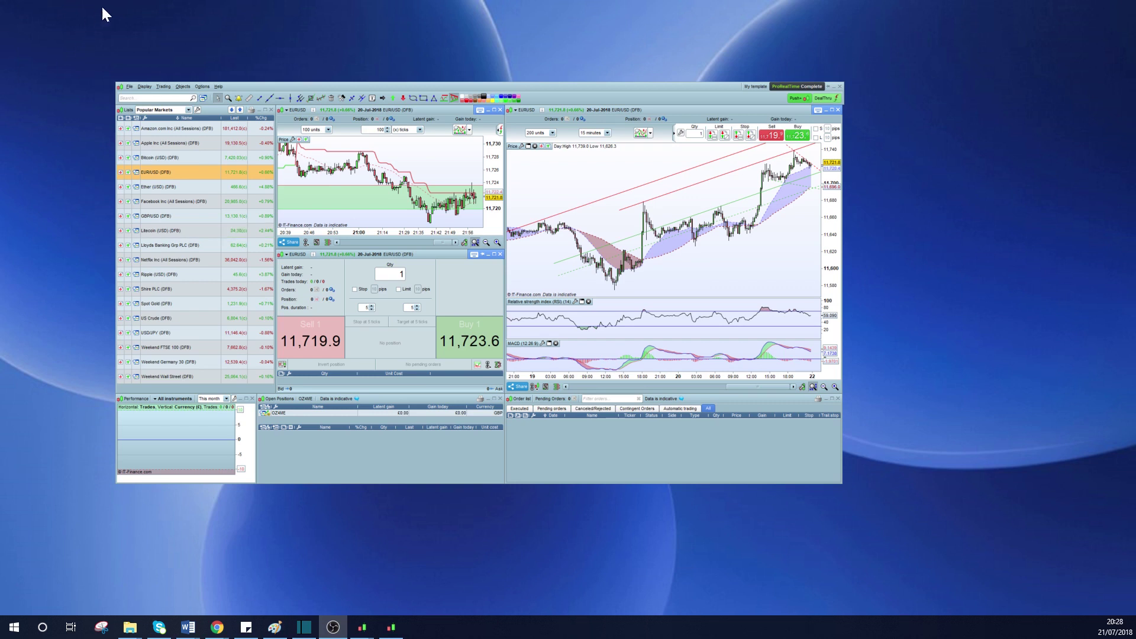
- Turn off the oblique ProRealTrend lines in the platform options and return to the general platform settings
left_click(200, 85)
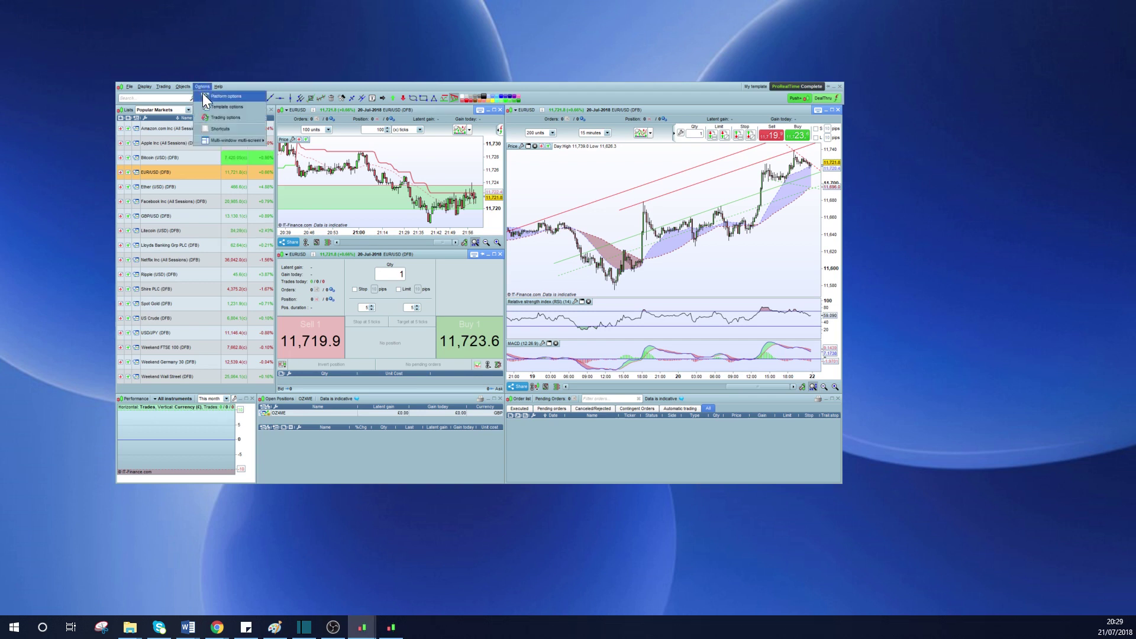
left_click(204, 96)
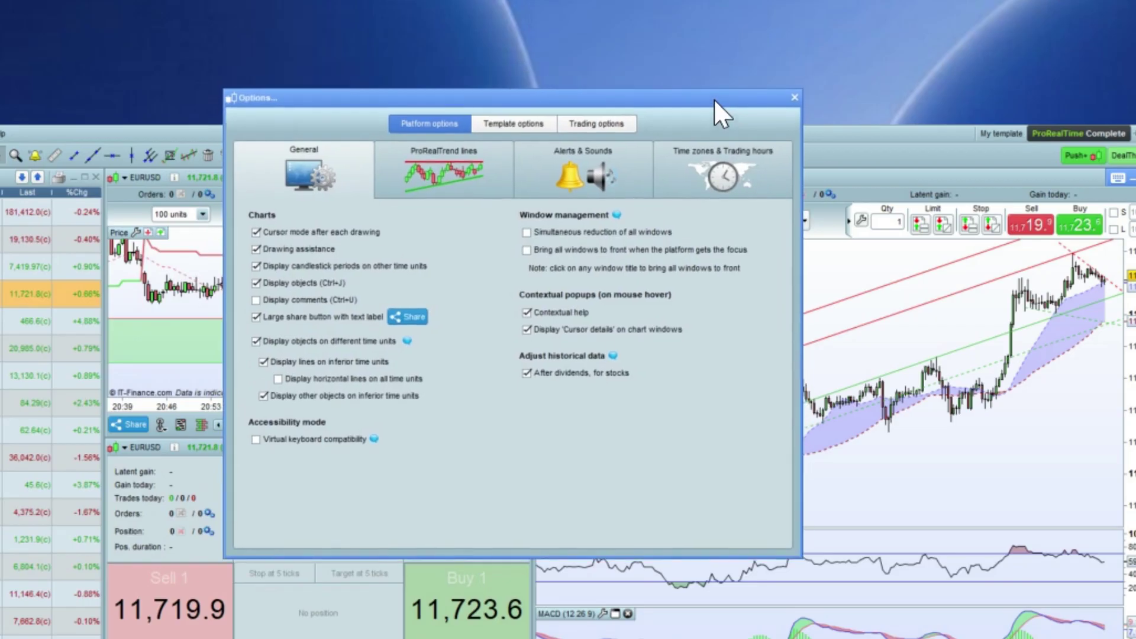
left_click(452, 187)
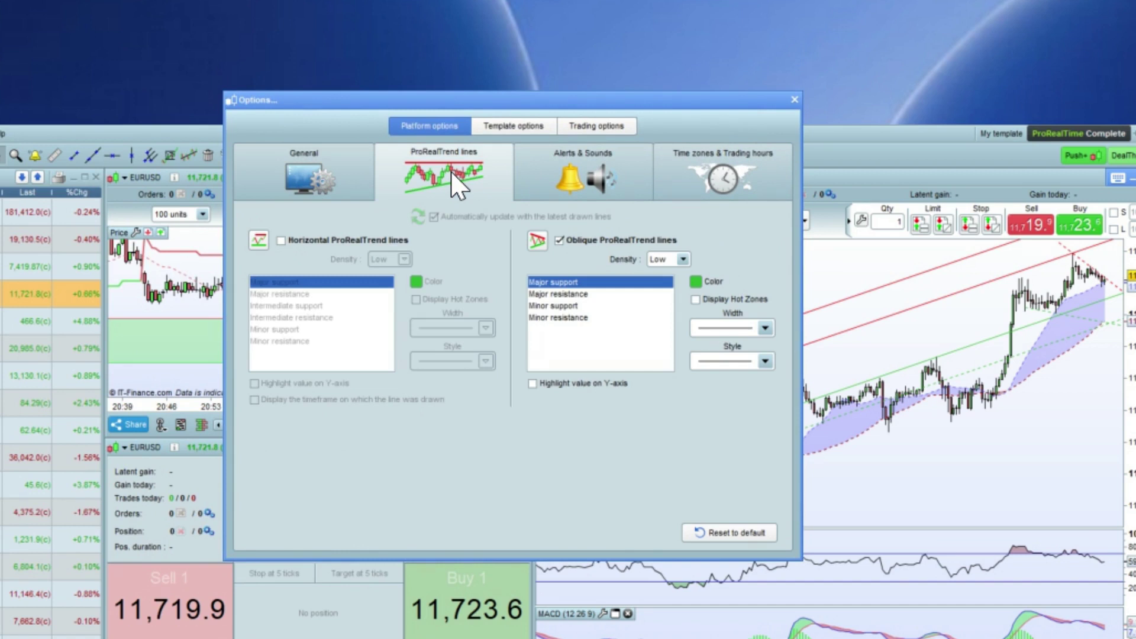
left_click(557, 241)
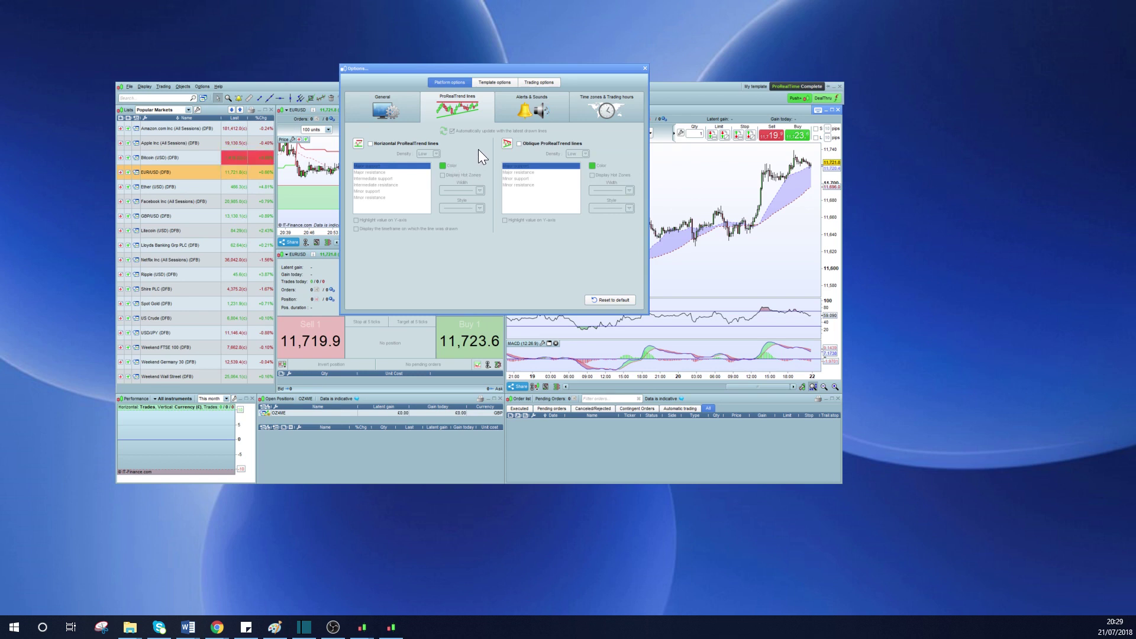
left_click(381, 114)
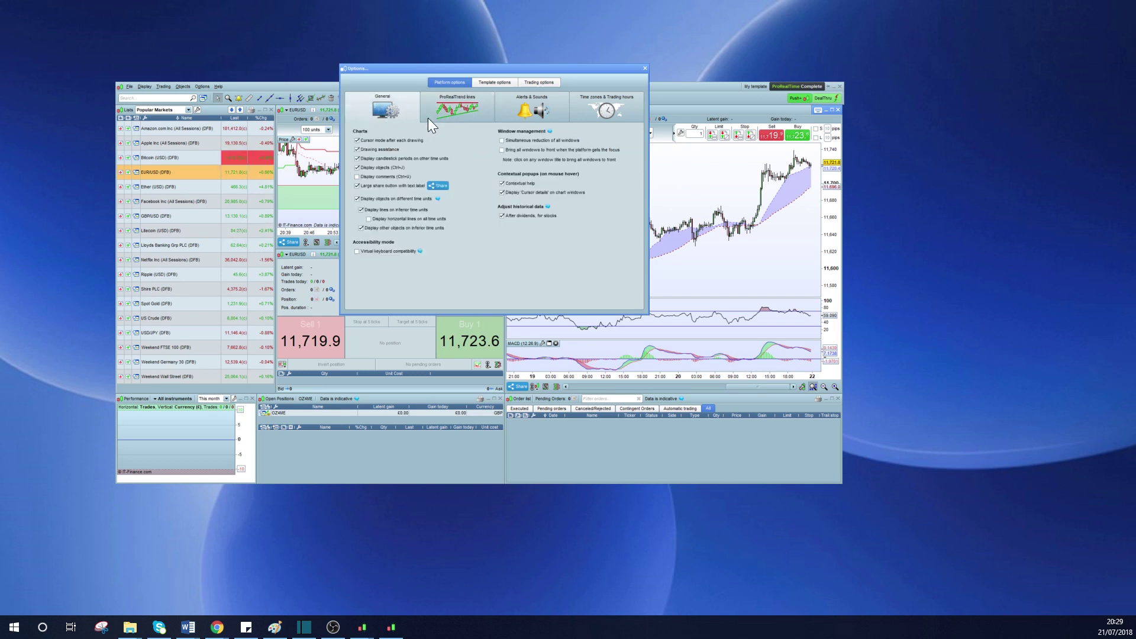
- Increase the font size in the template options and apply the change
left_click(491, 82)
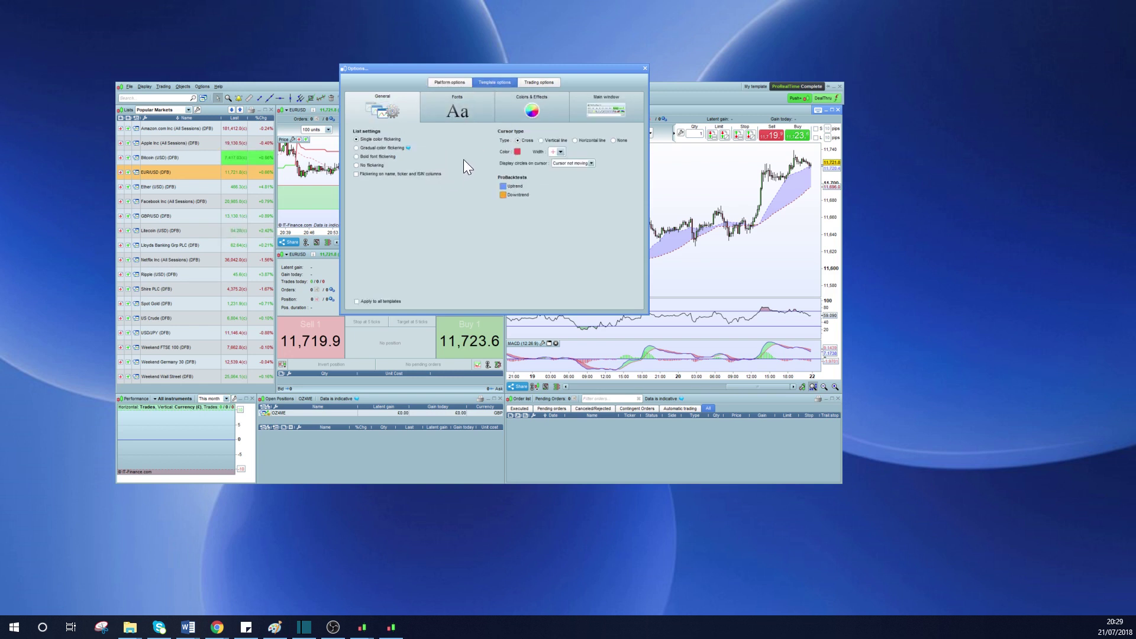
left_click(439, 119)
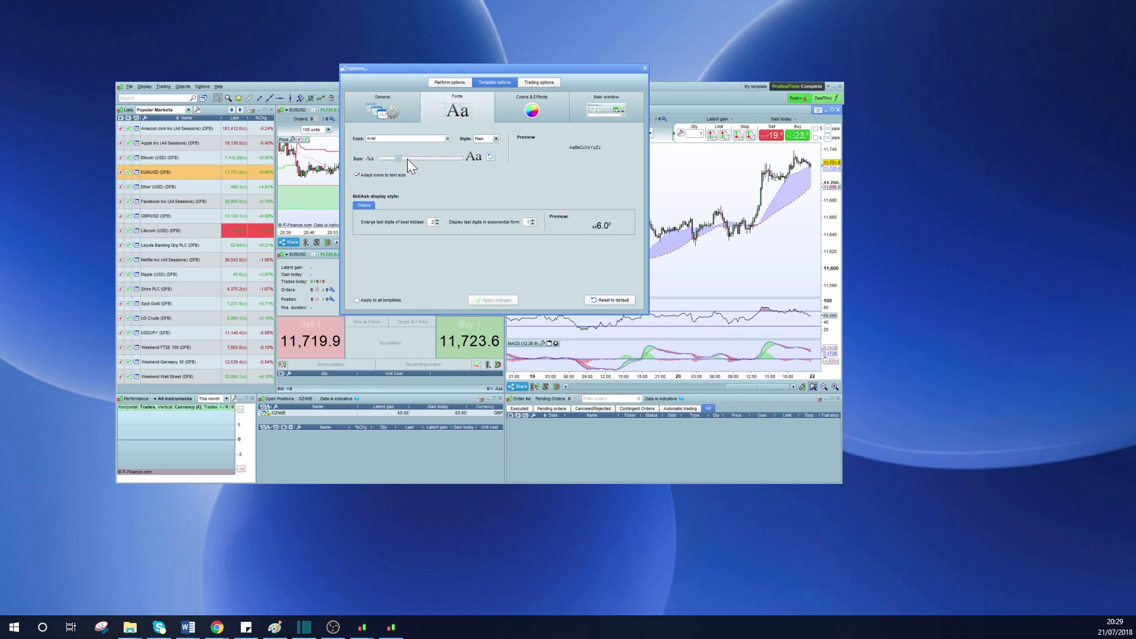
left_click_drag(401, 159, 422, 161)
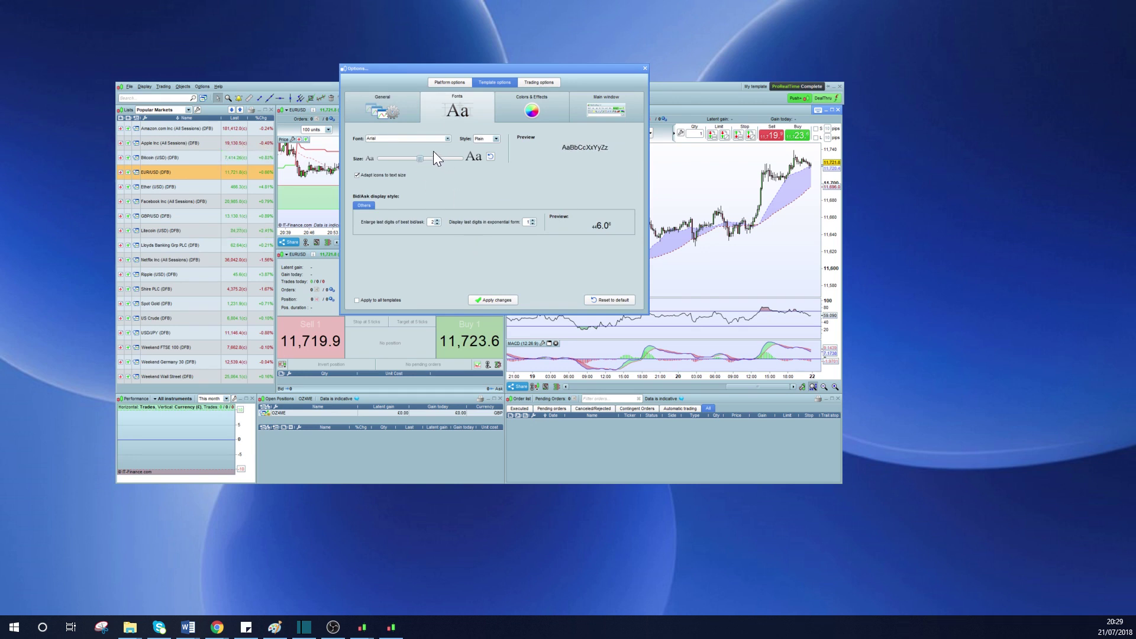
left_click_drag(421, 159, 428, 162)
left_click(480, 300)
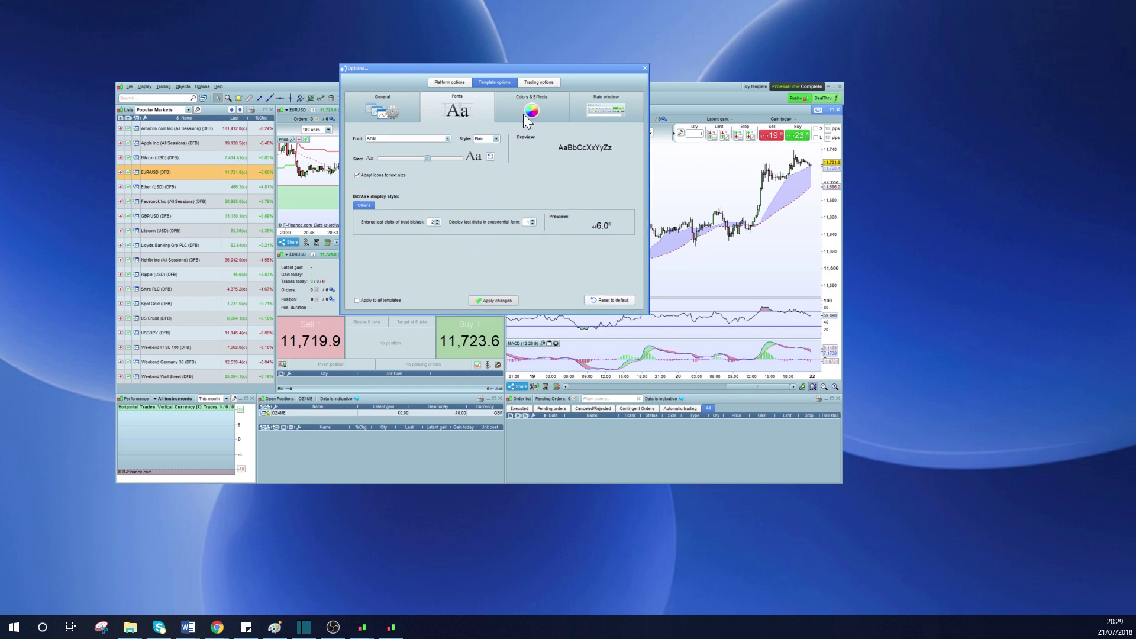
- Move the Options window clear of the charts and apply the predefined Black look to the template's colors
left_click_drag(546, 66, 722, 142)
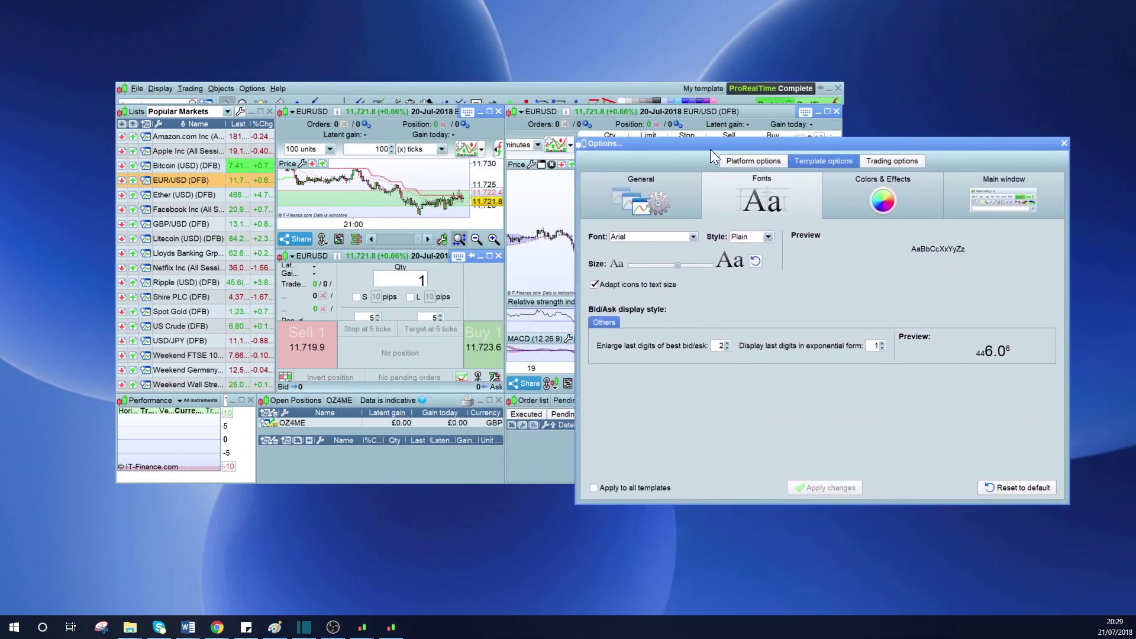
left_click(861, 198)
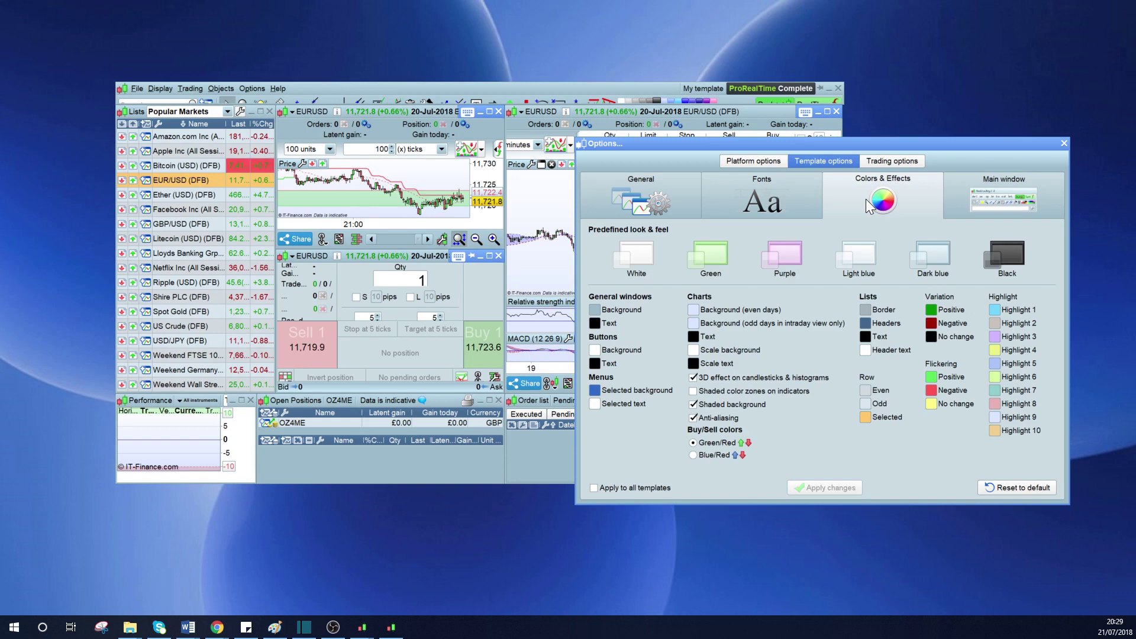
left_click(998, 252)
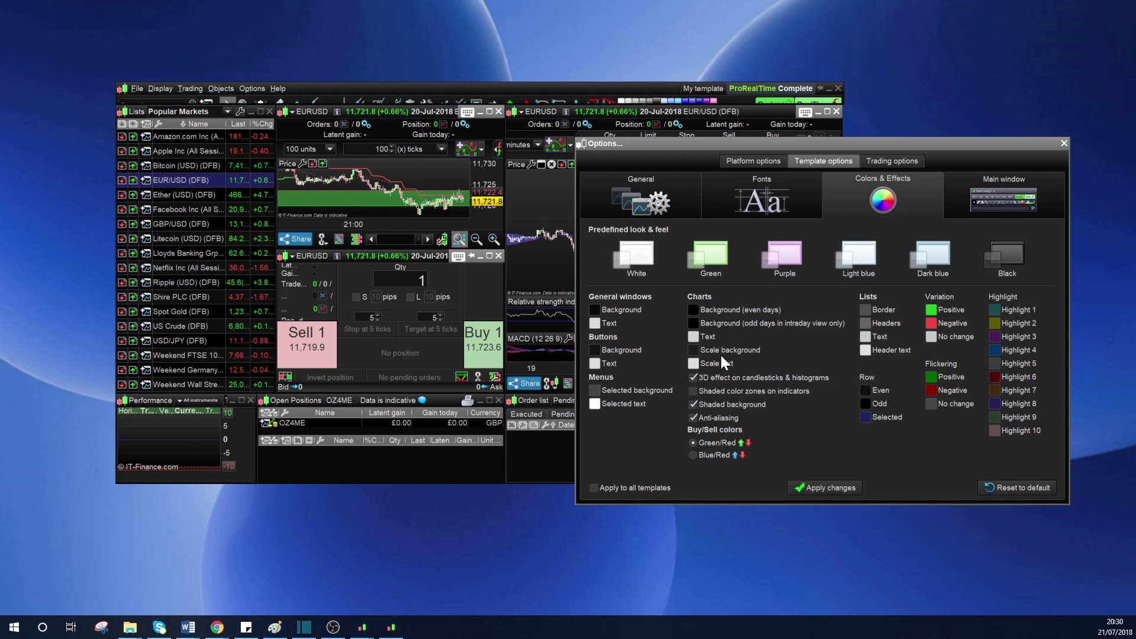
left_click(975, 199)
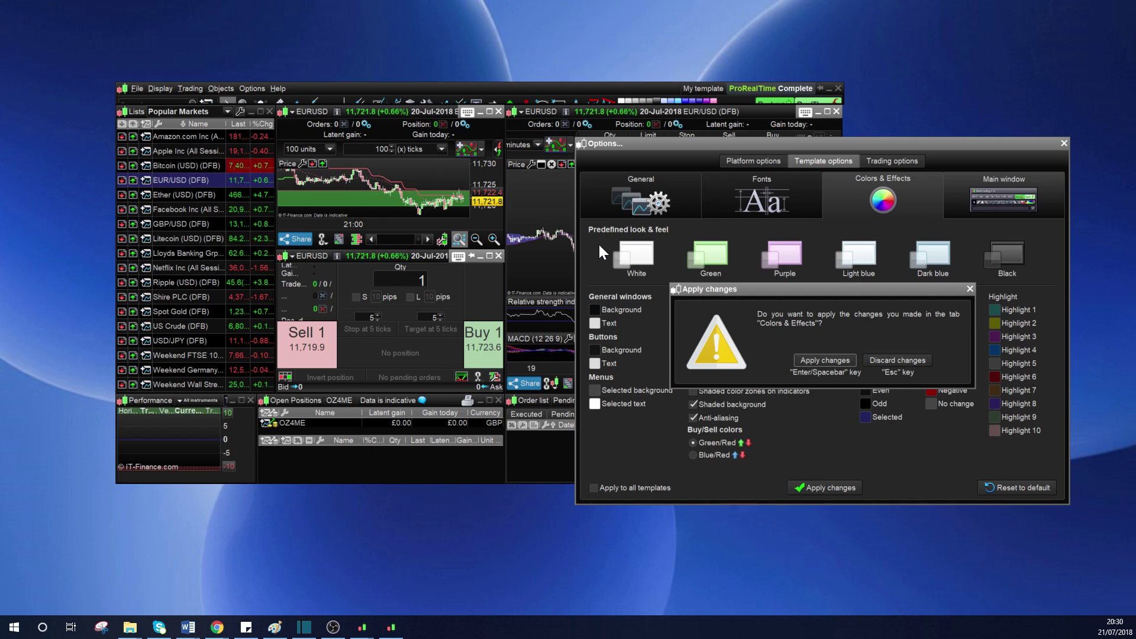
left_click(823, 360)
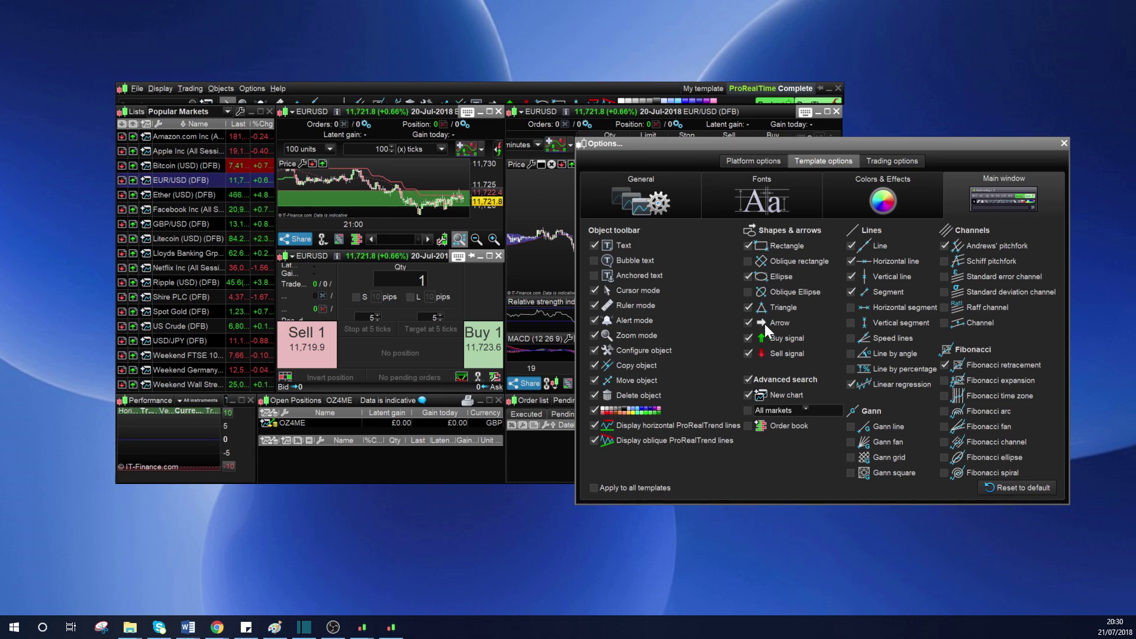
- Customize the object toolbar for all templates: enable Horizontal segment and Order book, and disable the horizontal and oblique ProRealTrend line displays
left_click(946, 381)
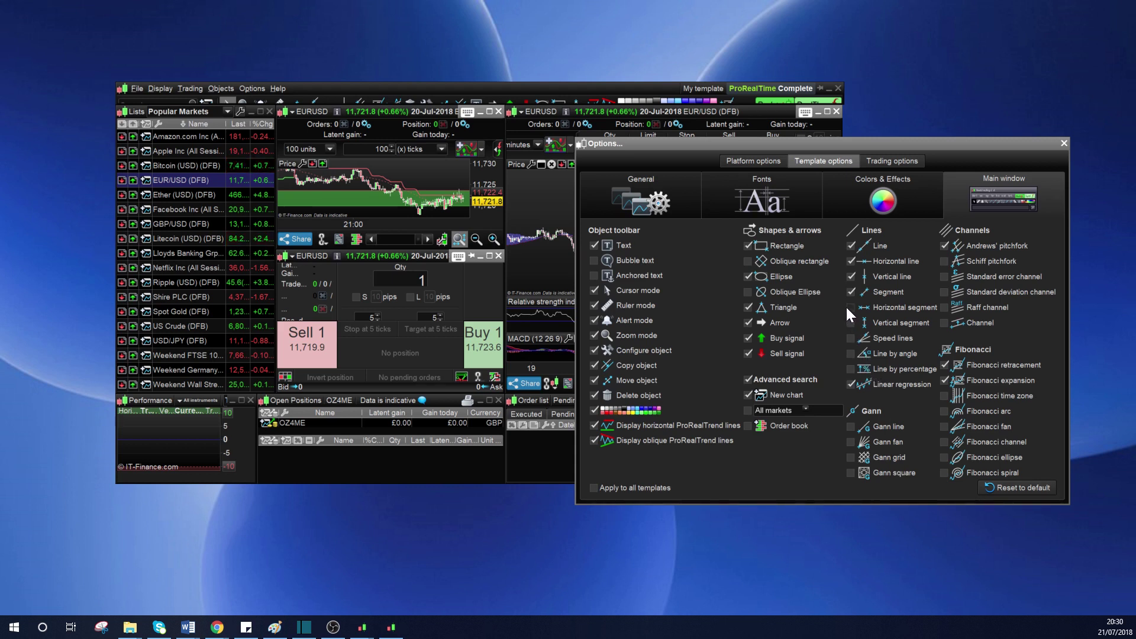
left_click(850, 384)
left_click(594, 440)
left_click(595, 426)
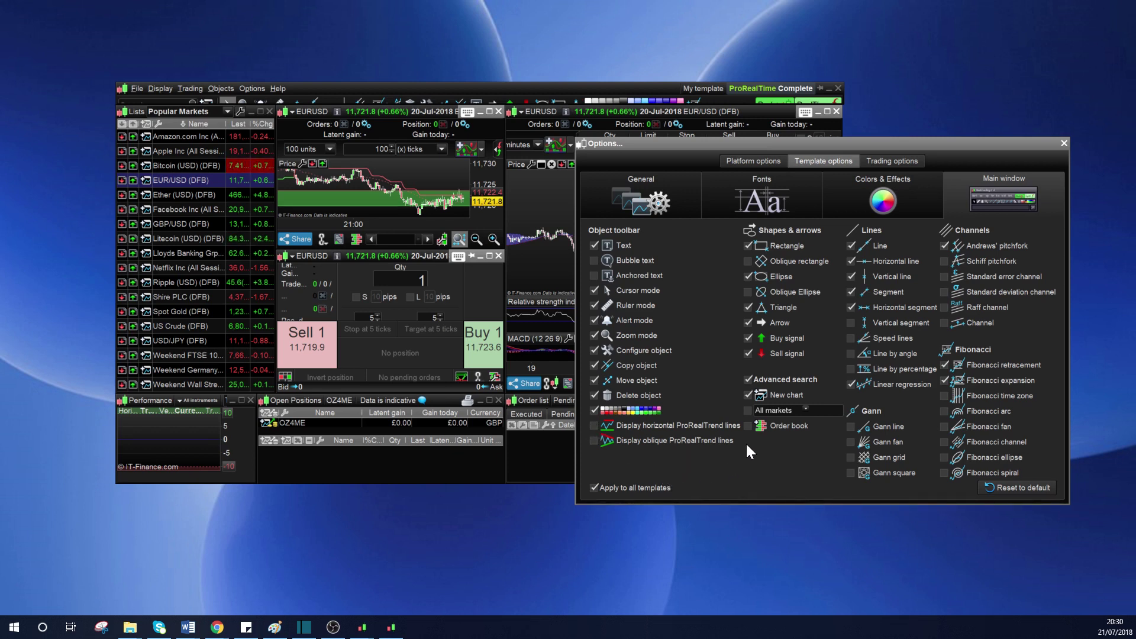
left_click(748, 427)
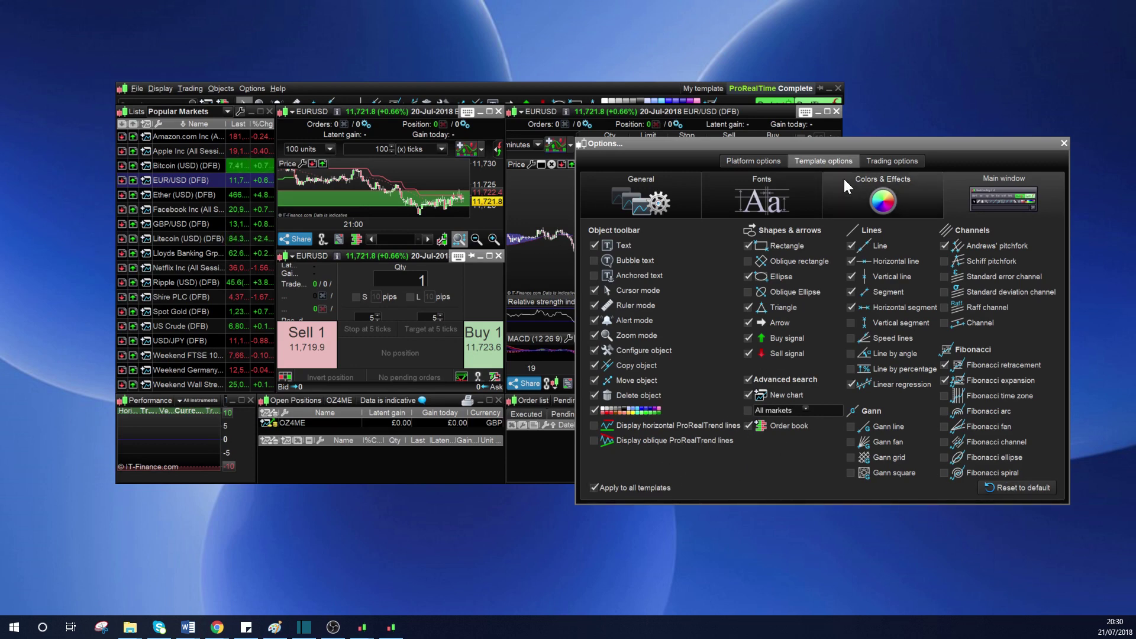
- Review the trading options for order interface, manual trading, automatic trading, and statistics and order display, and close the Options window
left_click(890, 163)
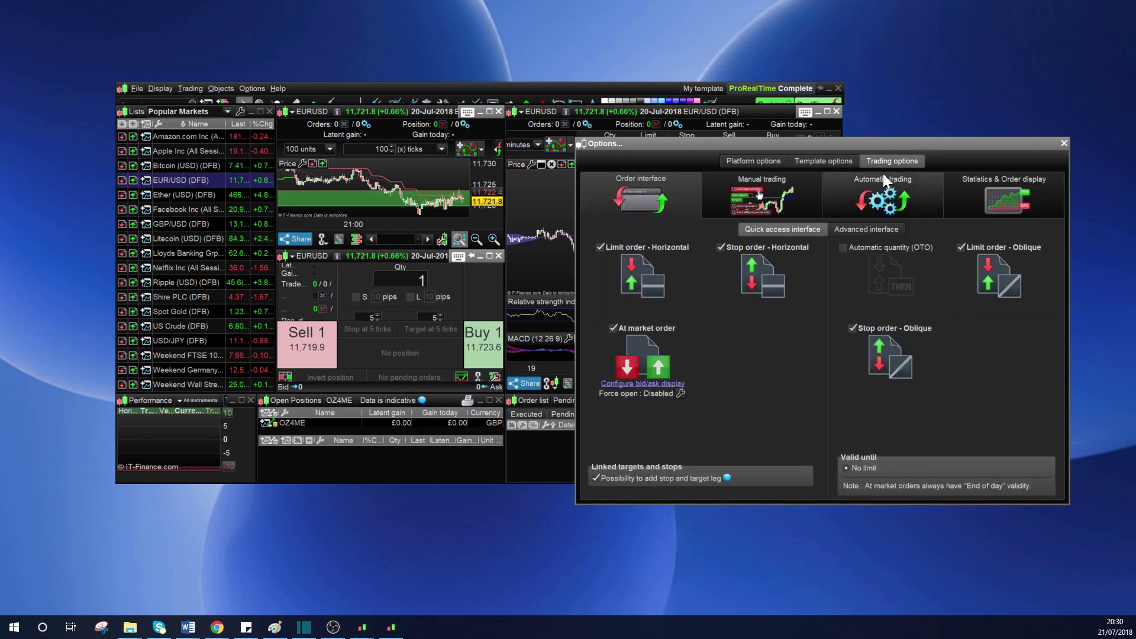
left_click(770, 214)
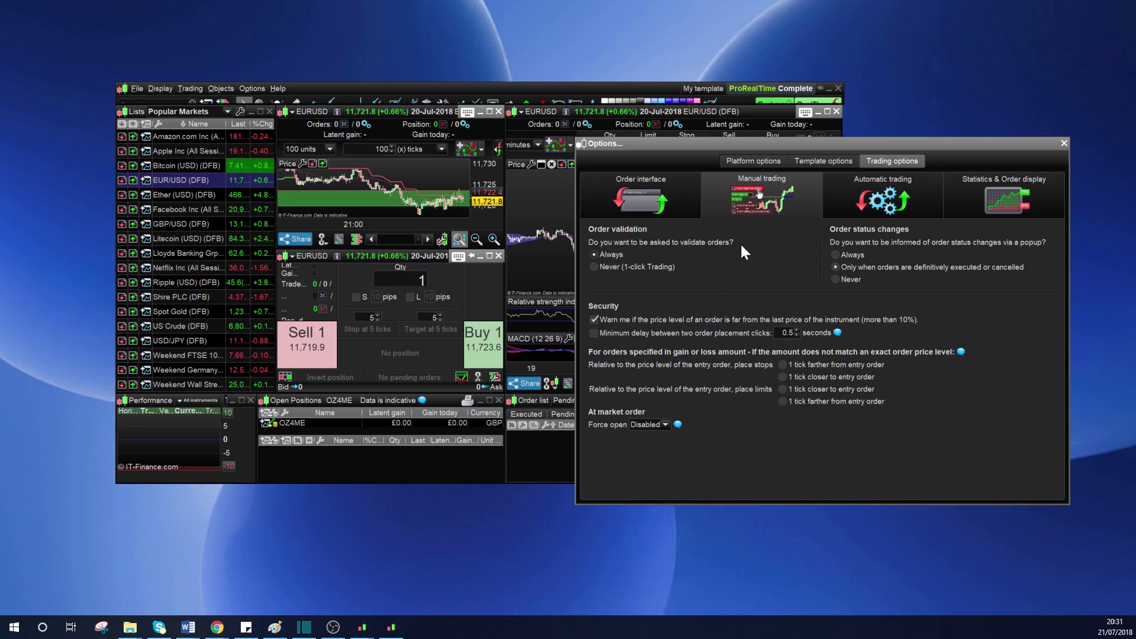
left_click(874, 197)
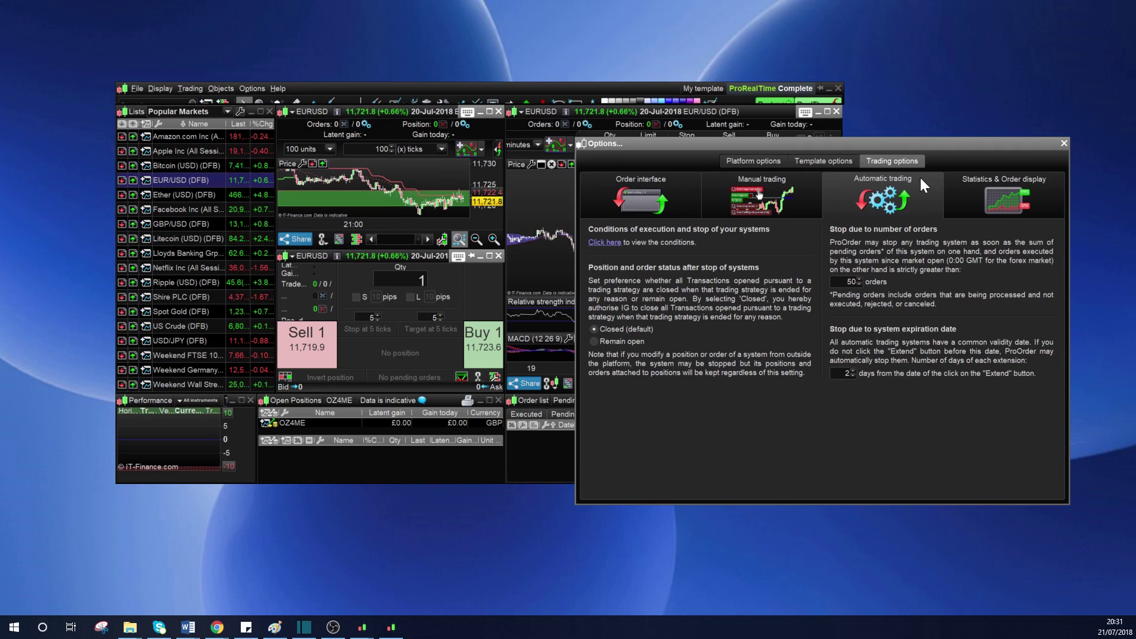
left_click(983, 179)
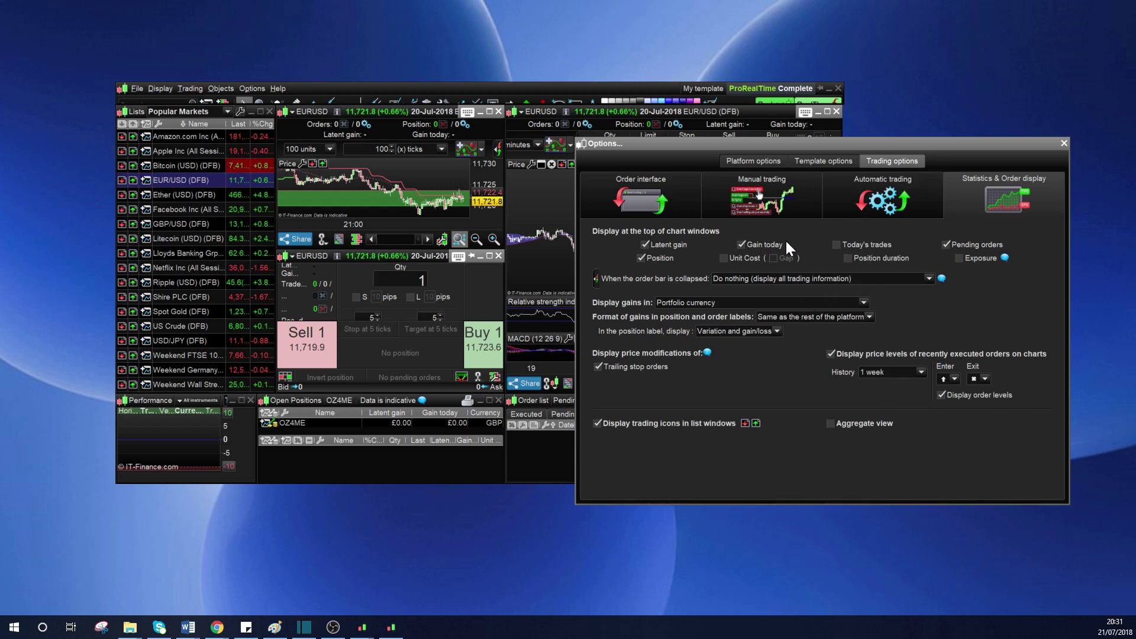
left_click(1063, 143)
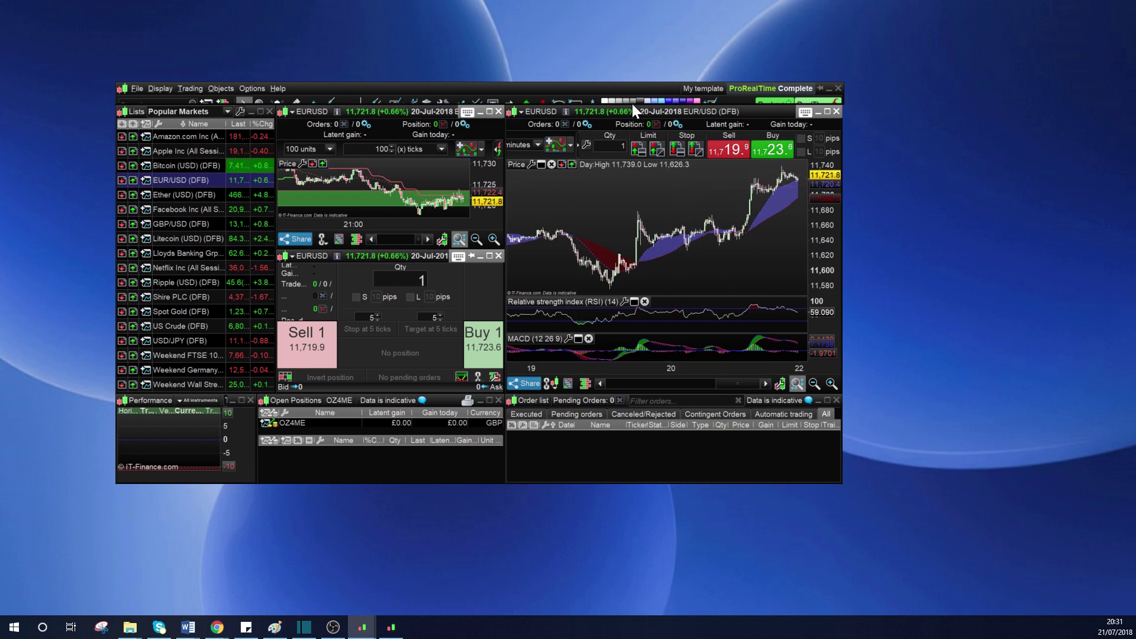
- Place the main toolbar window along the desktop's upper edge at full width and position the Lists window directly beneath it
left_click_drag(577, 90, 463, 11)
left_click_drag(730, 24, 1128, 24)
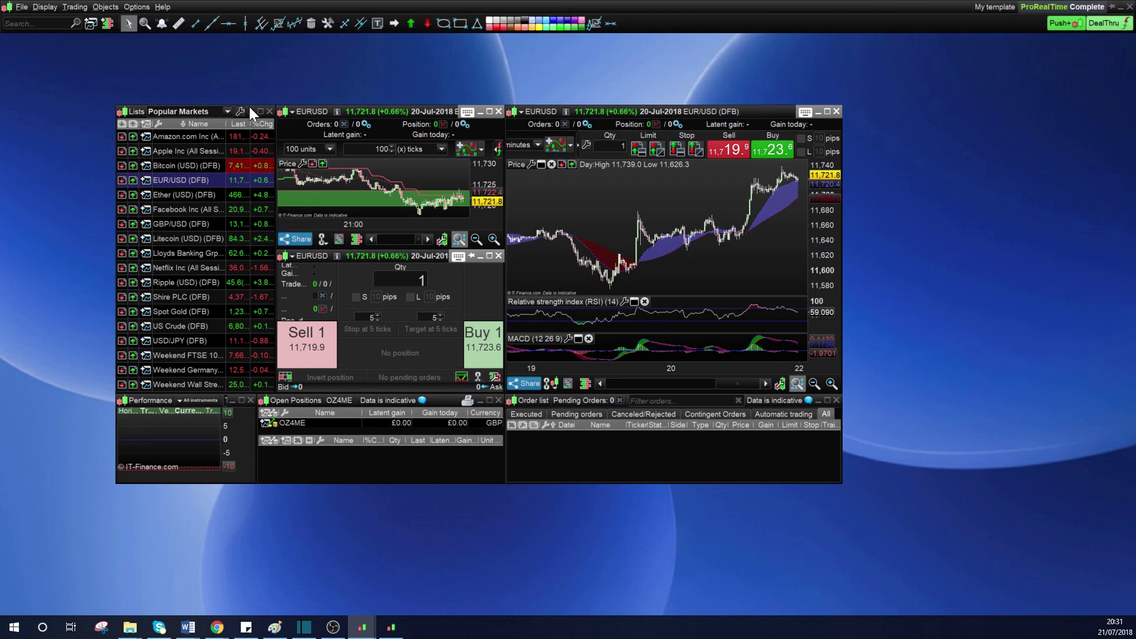
left_click_drag(250, 107, 139, 36)
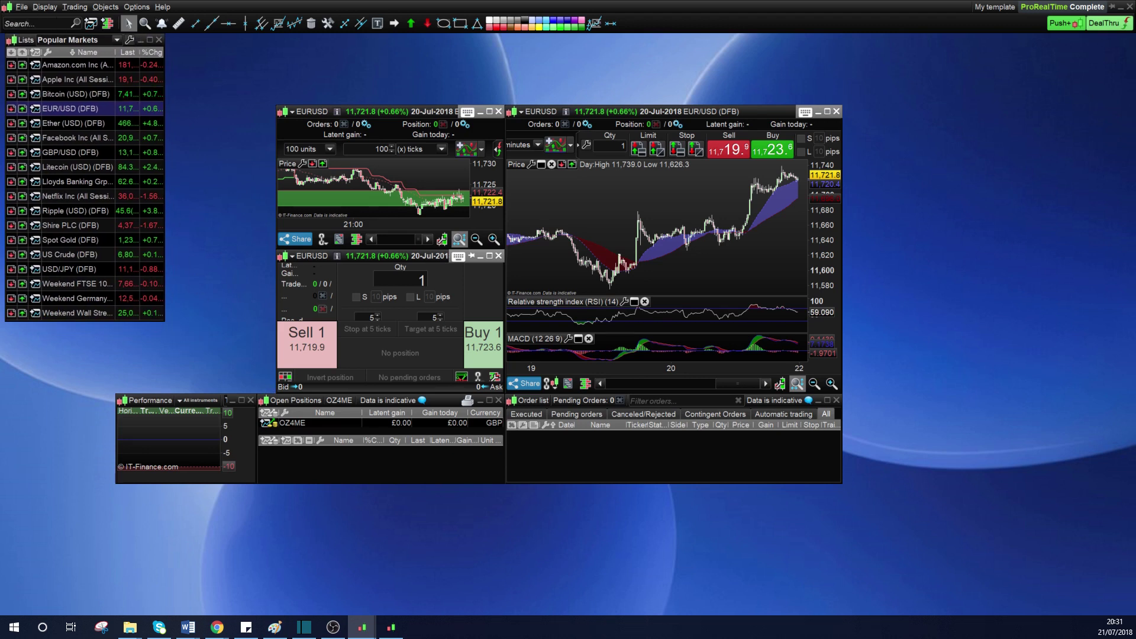
- Add Australia 200 (DFB) from the Major Indices list to My List and display My List
left_click(99, 37)
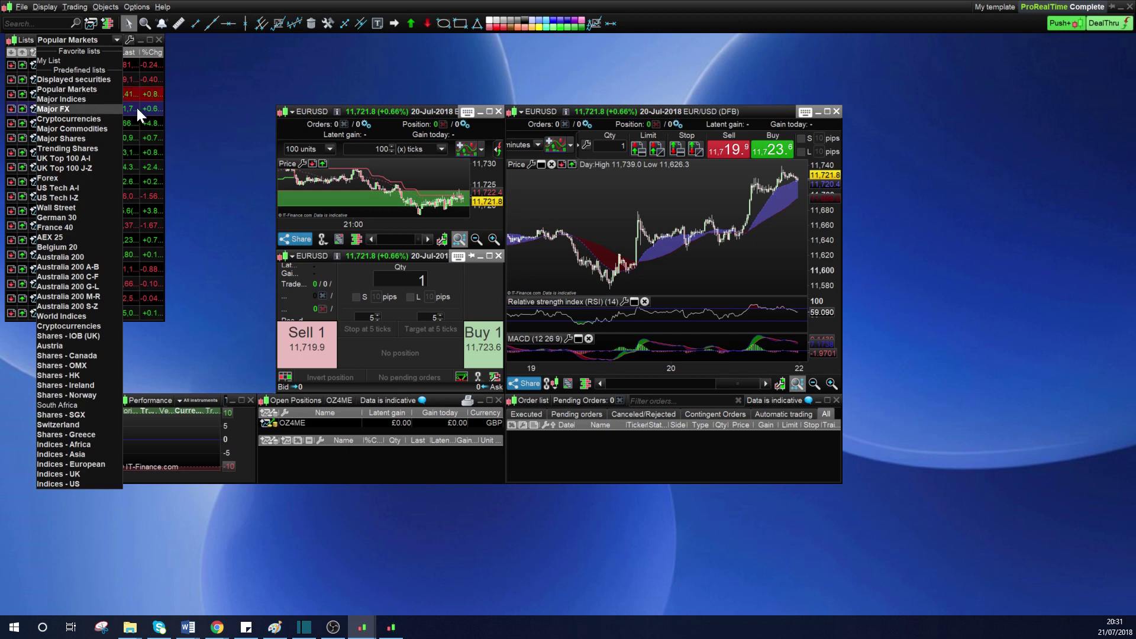
left_click(53, 61)
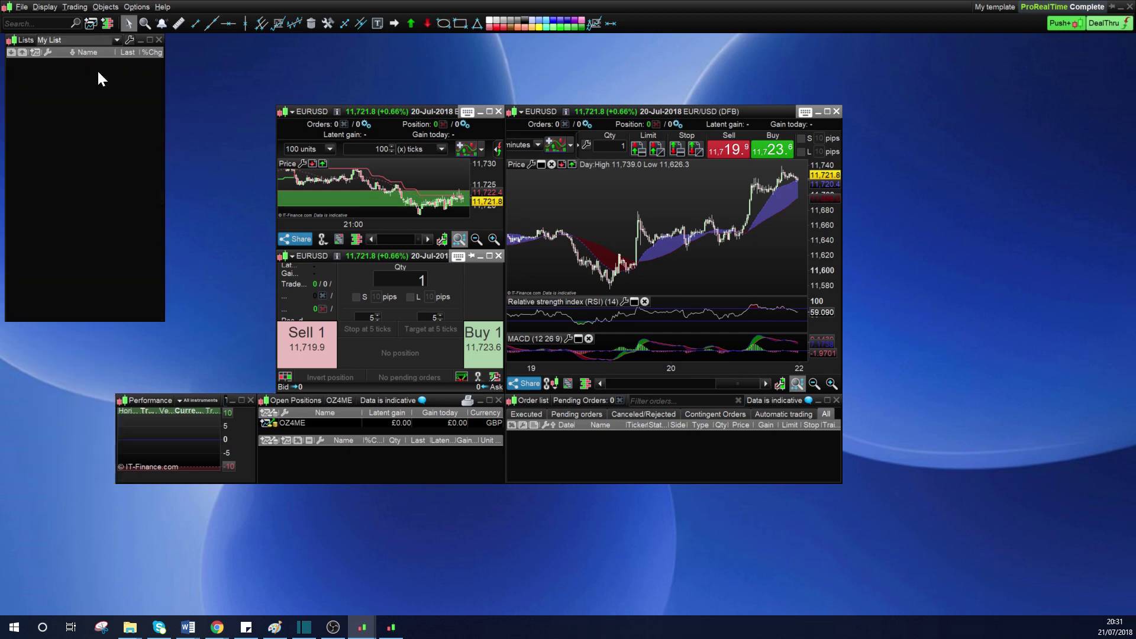
left_click(115, 41)
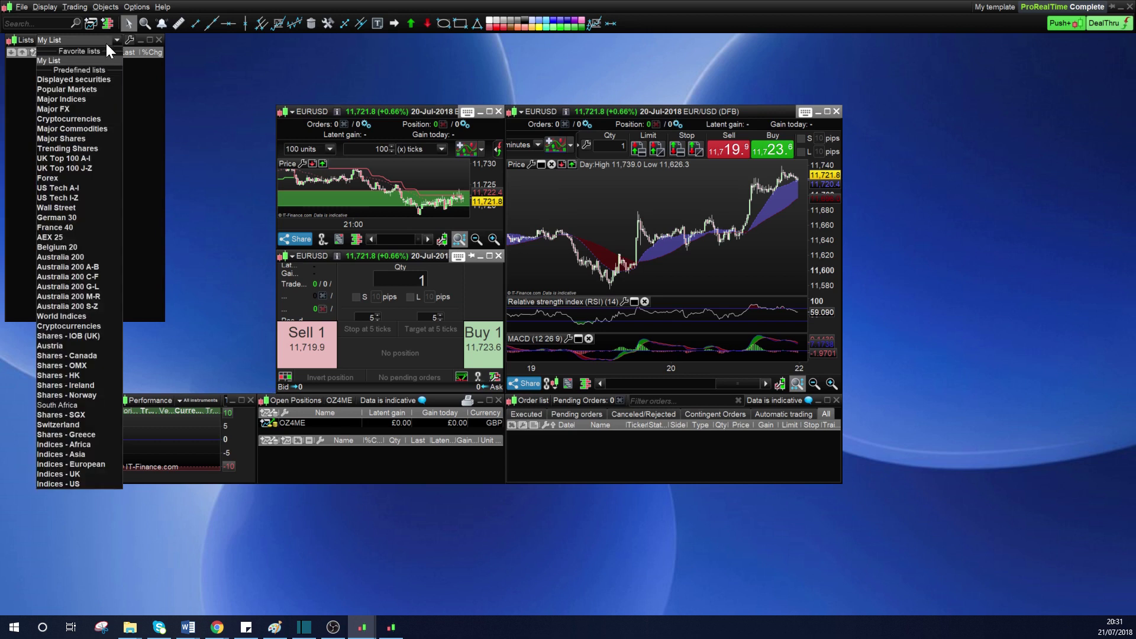
left_click(73, 98)
right_click(83, 68)
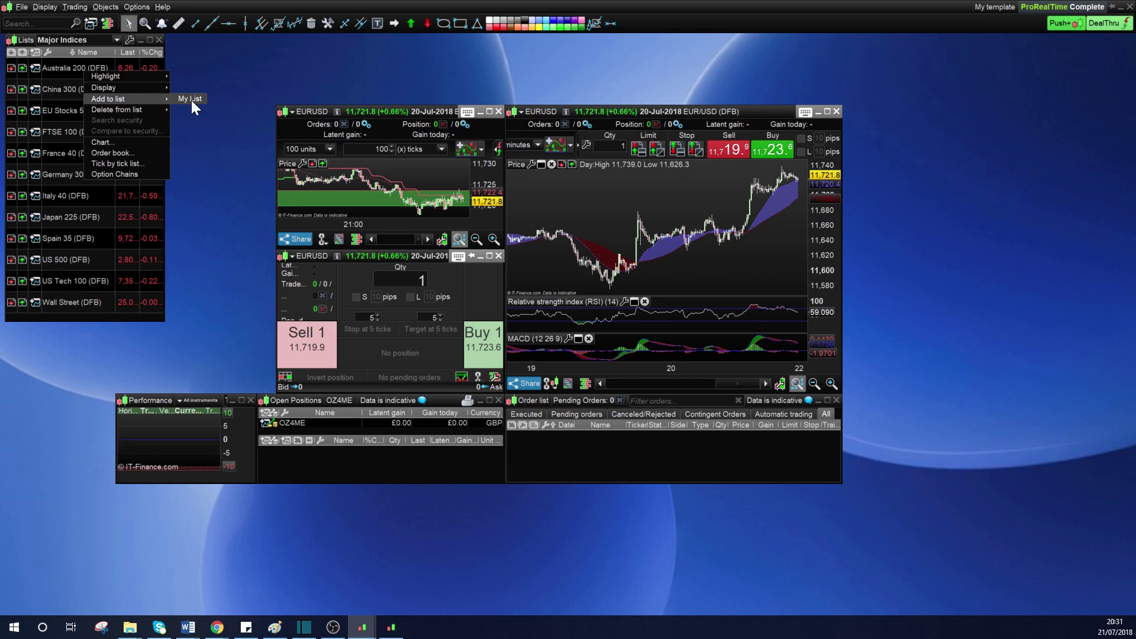
left_click(191, 100)
left_click(107, 41)
left_click(79, 69)
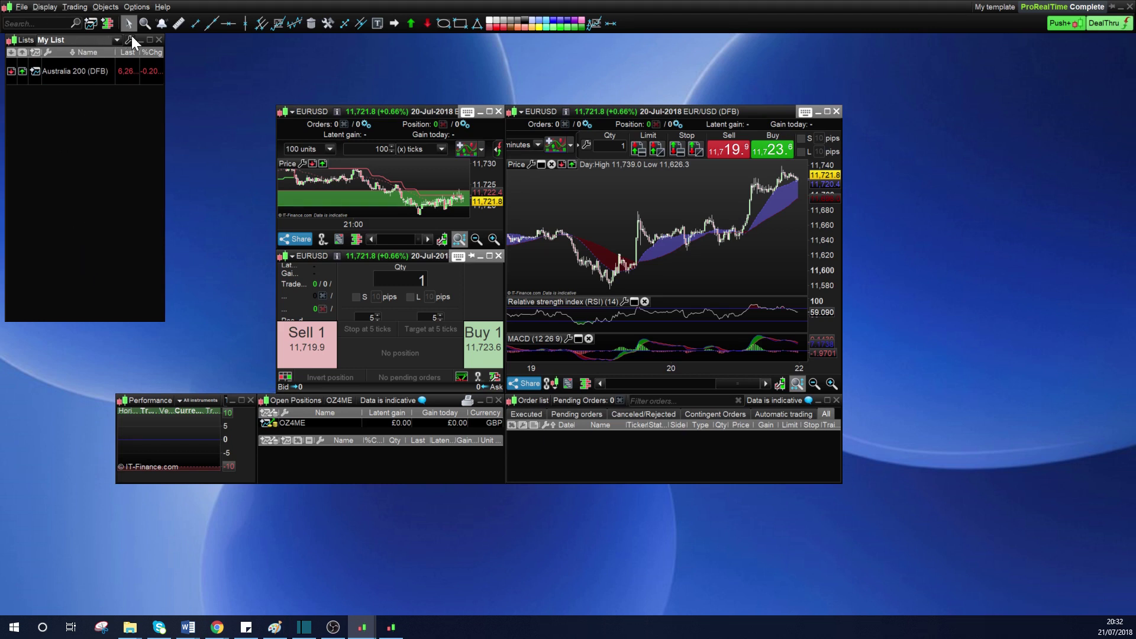
- Place the Lists window against the desktop's left edge, showing Popular Markets and stretched down to the taskbar
left_click_drag(136, 38, 28, 38)
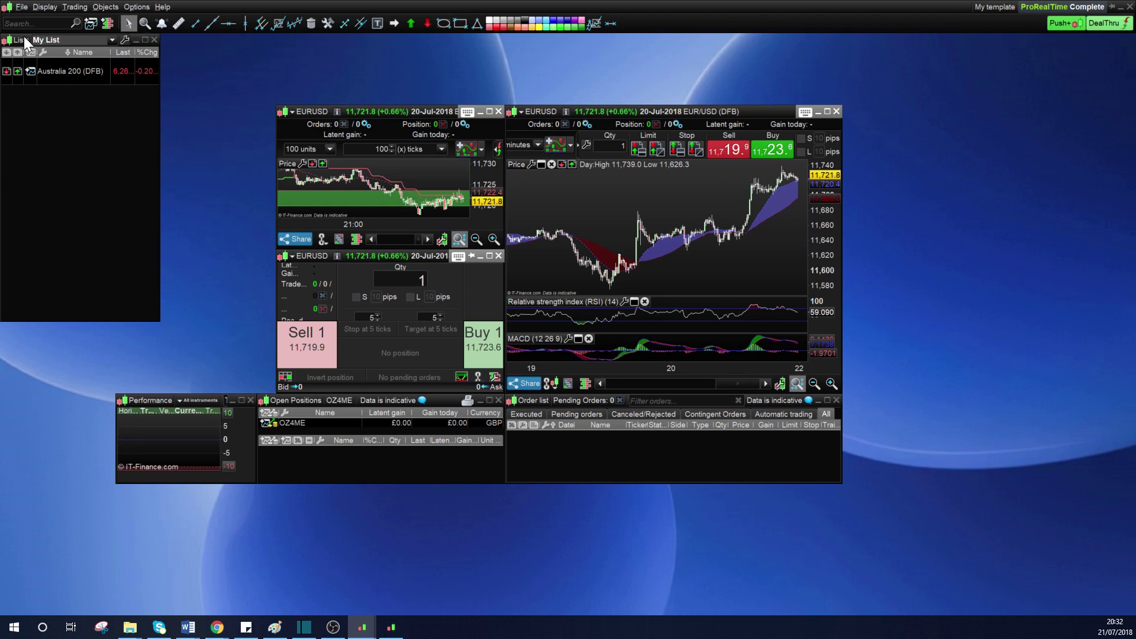
left_click(88, 43)
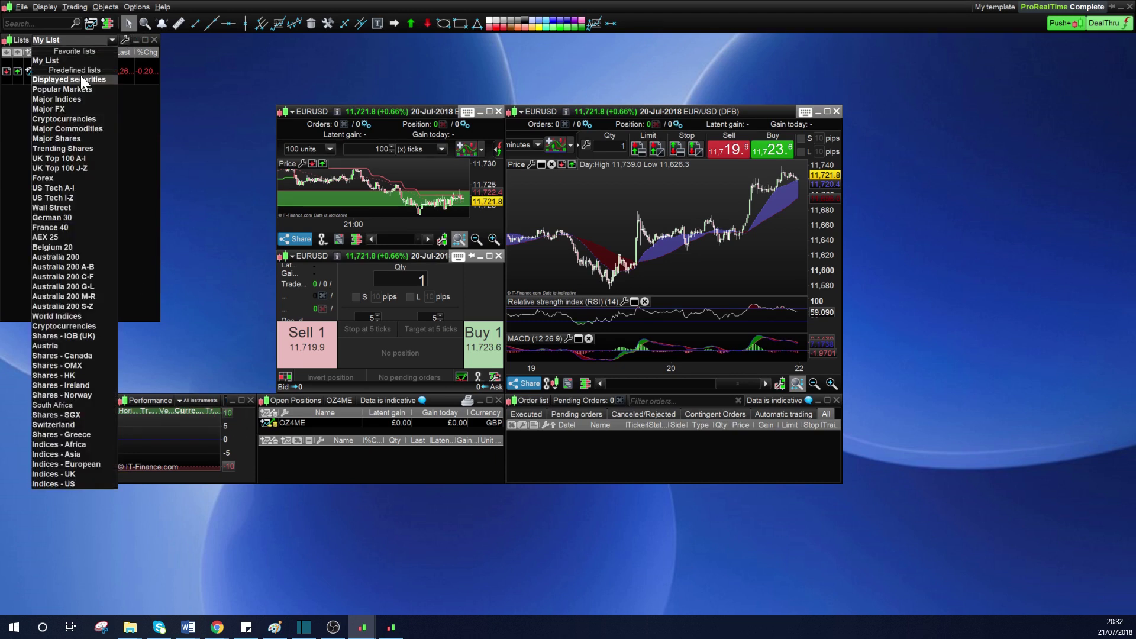
left_click(81, 75)
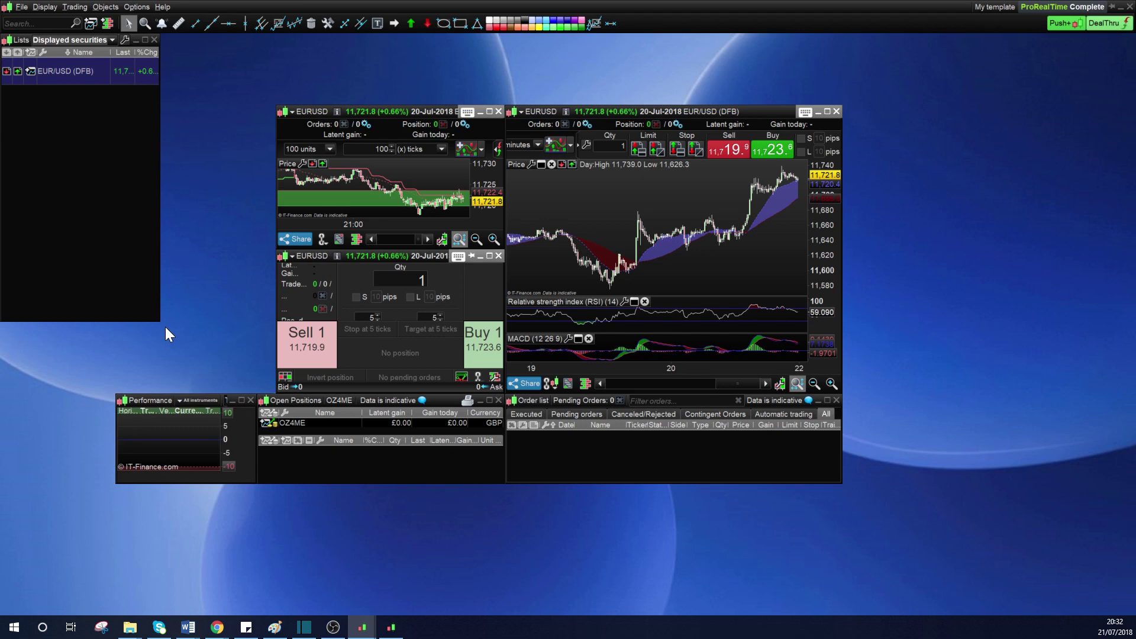
left_click(78, 38)
left_click(79, 87)
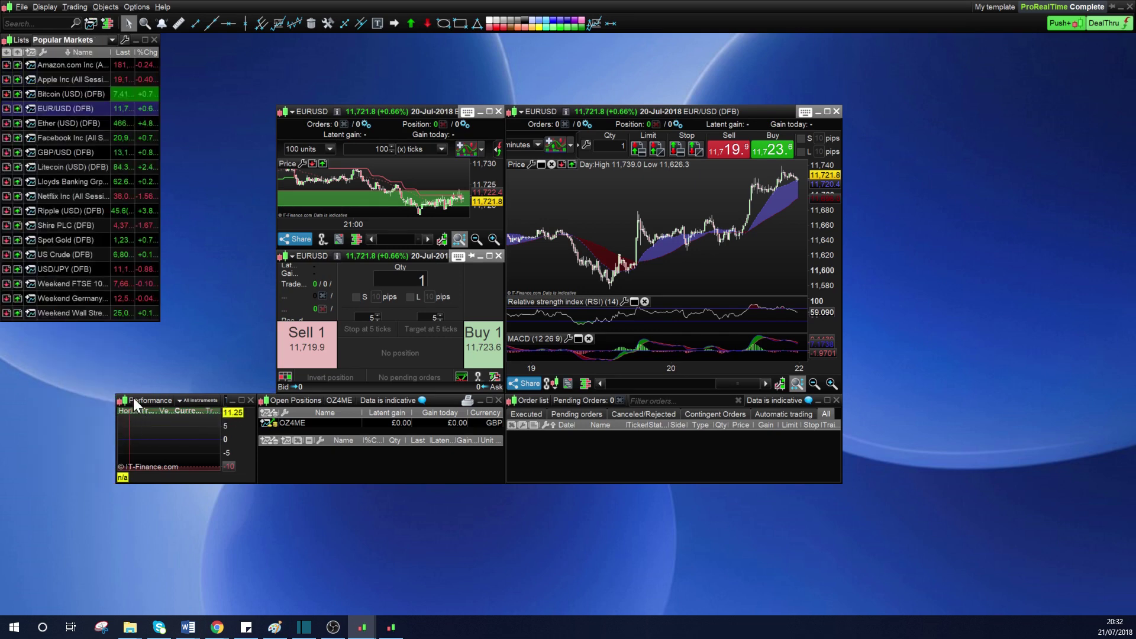
left_click_drag(151, 323, 164, 618)
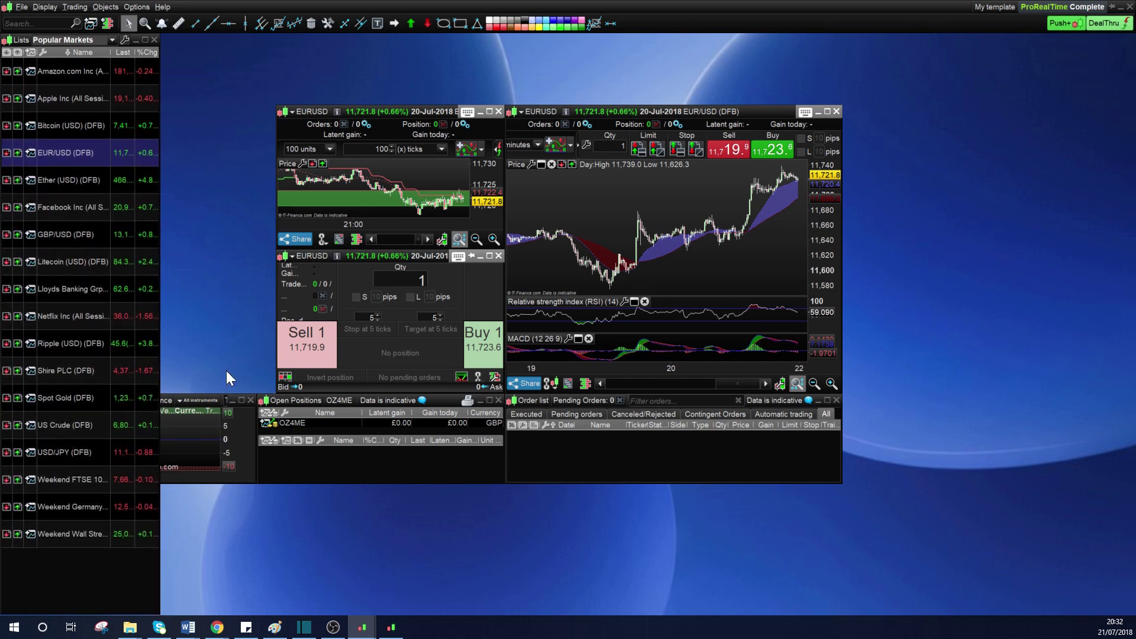
- Close the Performance window and place the Open Positions window along the taskbar beside the Lists window, widened across most of the desktop
left_click_drag(212, 394, 269, 431)
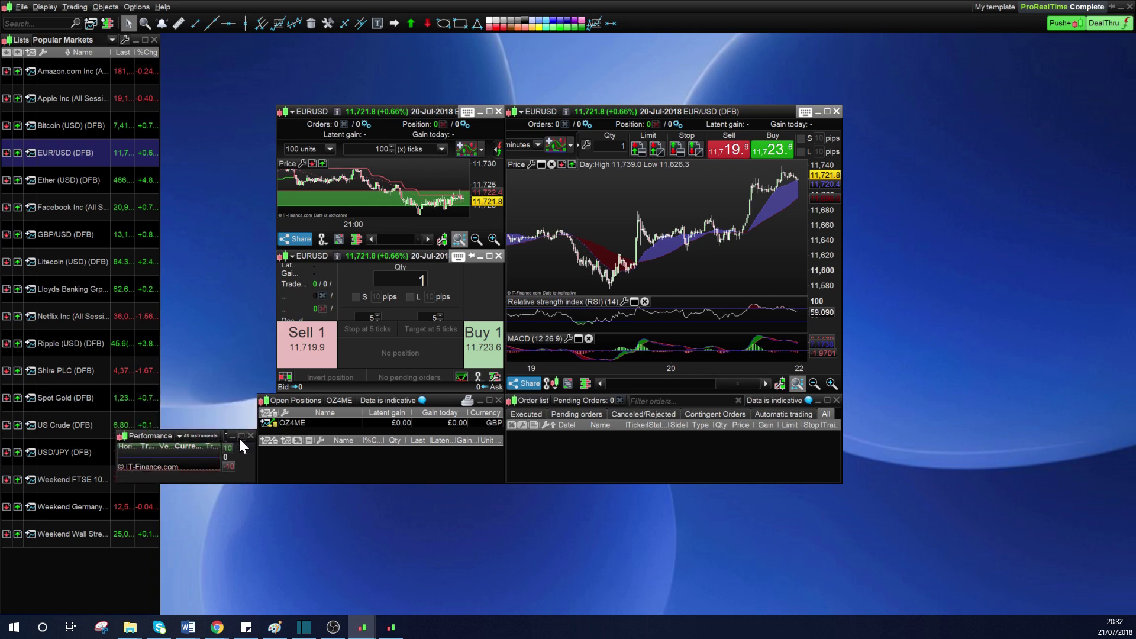
left_click_drag(161, 436, 329, 497)
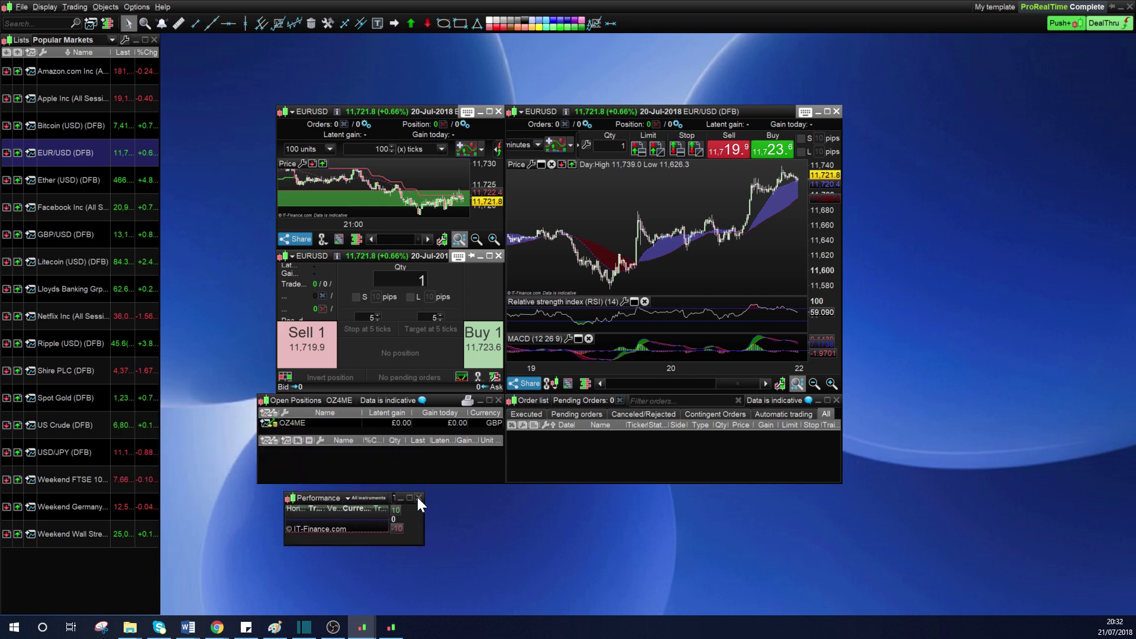
left_click(417, 497)
left_click_drag(286, 400, 191, 526)
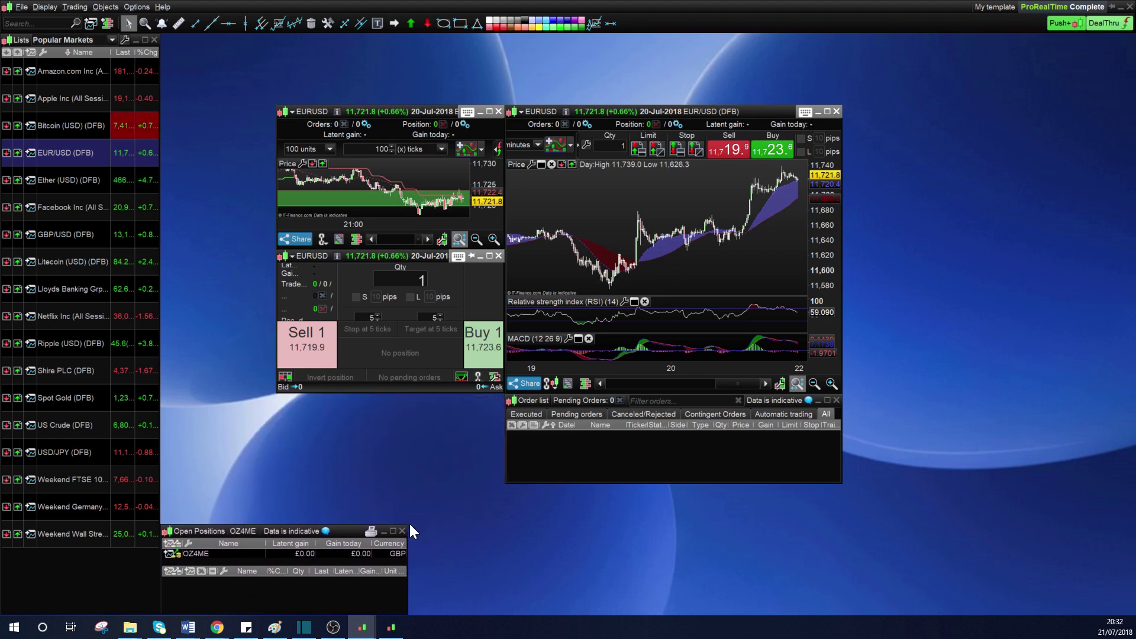
left_click_drag(408, 524, 947, 508)
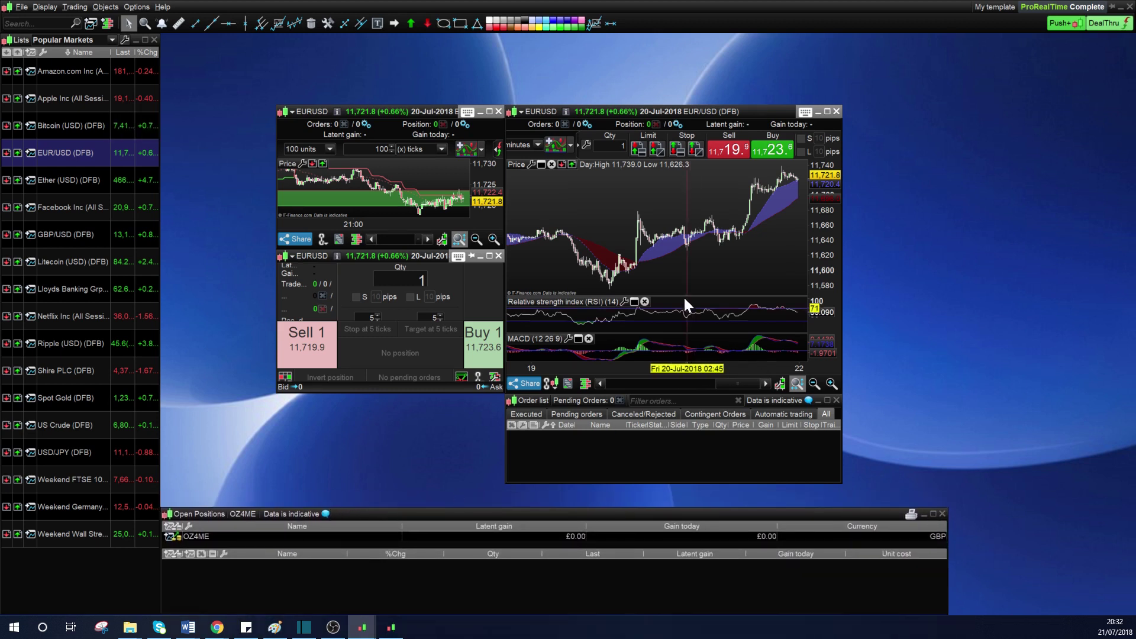
- Move the EURUSD tick chart up beside the Lists window and close the EURUSD order ticket window
left_click_drag(382, 112, 280, 55)
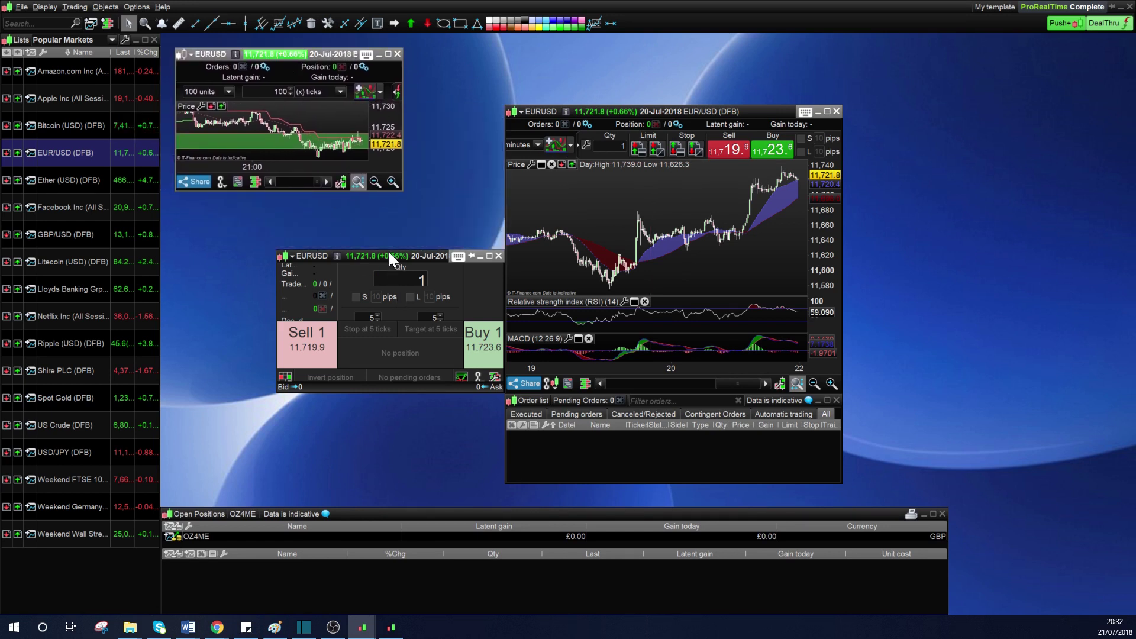
left_click_drag(389, 255, 315, 229)
left_click(426, 230)
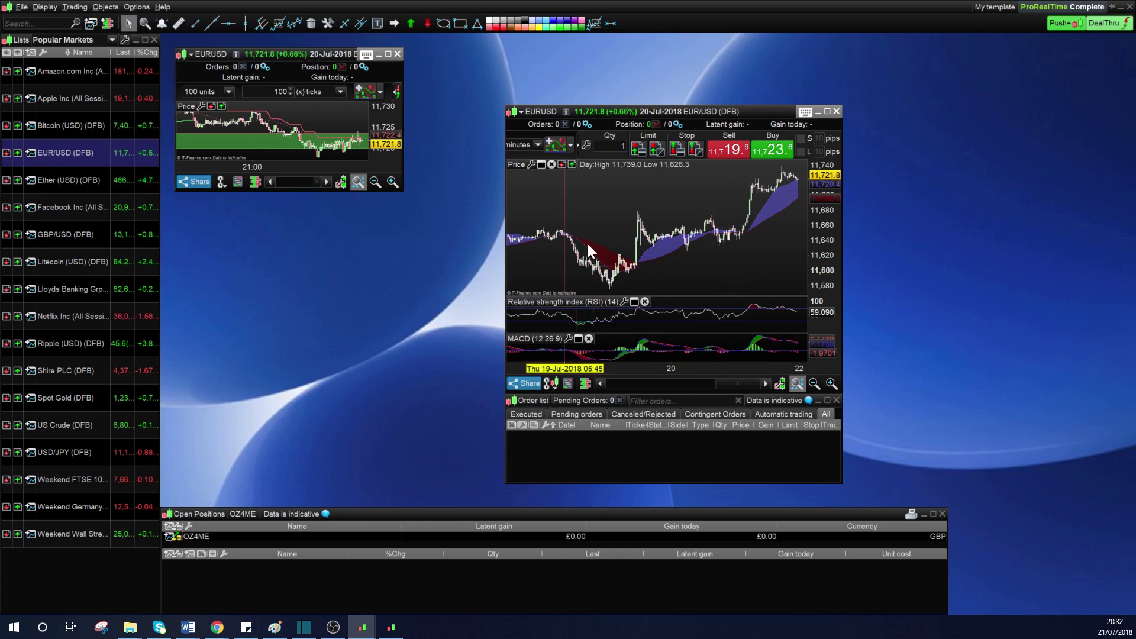
- Place the enlarged 15-minute EURUSD chart beside the Lists window below the toolbar, moving the tick chart and Order list towards the desktop's far edge
left_click_drag(645, 108, 590, 84)
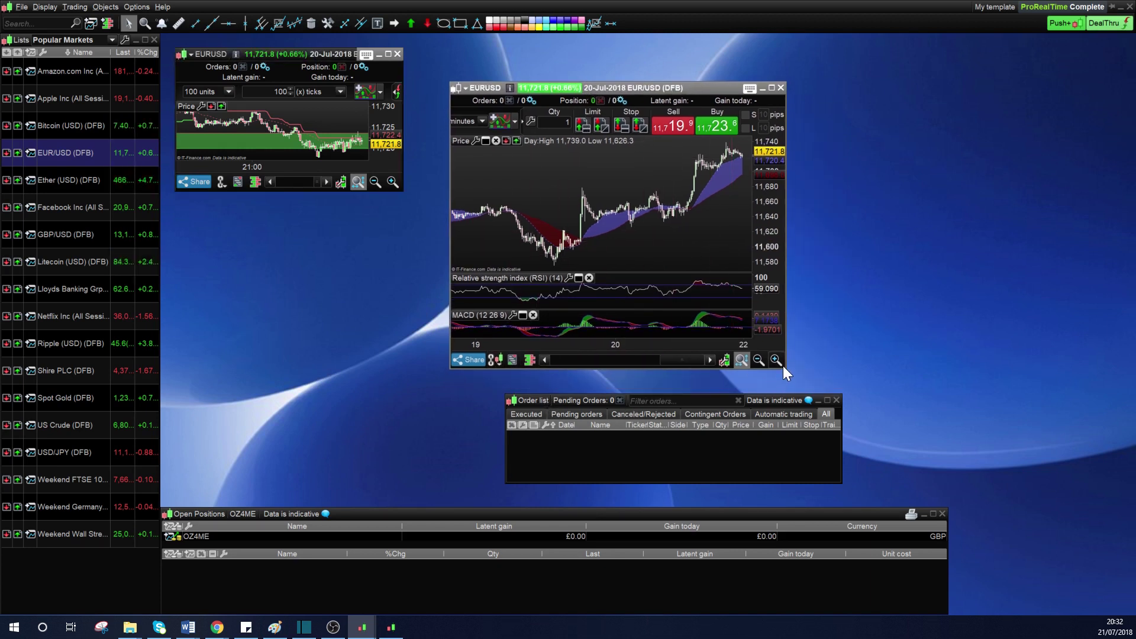
left_click_drag(784, 368, 1017, 410)
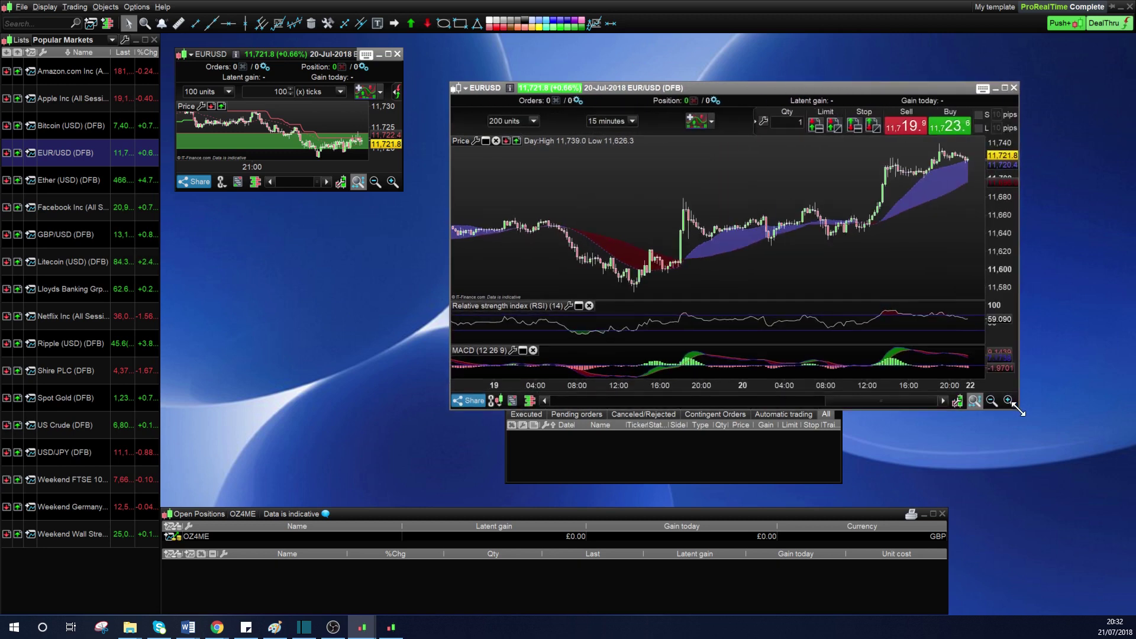
left_click_drag(689, 94, 532, 107)
left_click_drag(285, 50, 1075, 194)
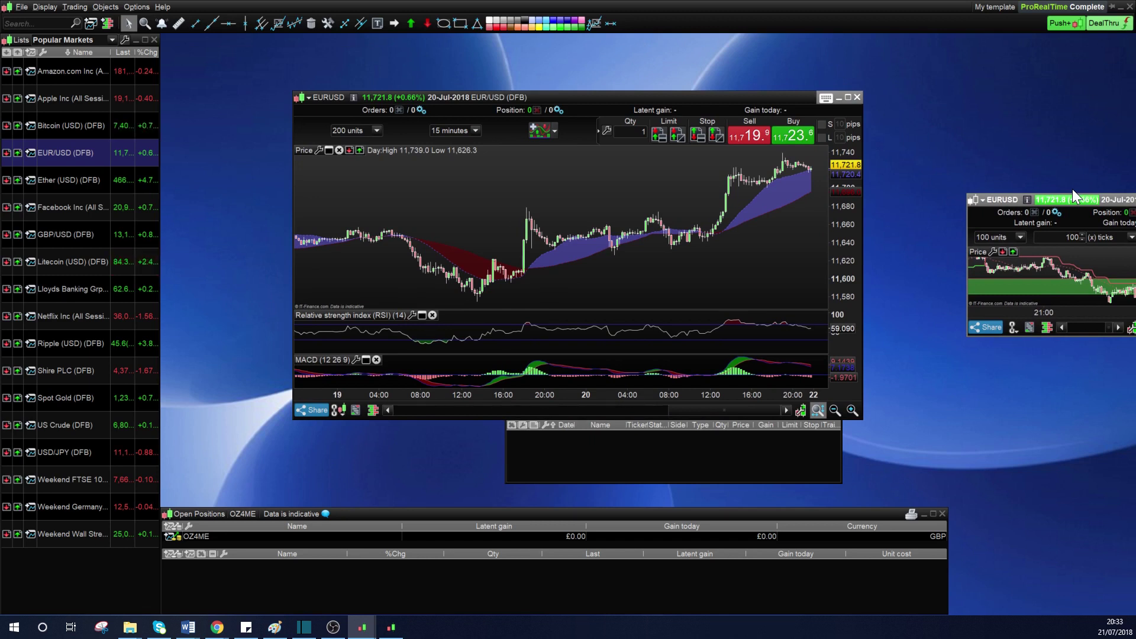
left_click_drag(561, 95, 430, 40)
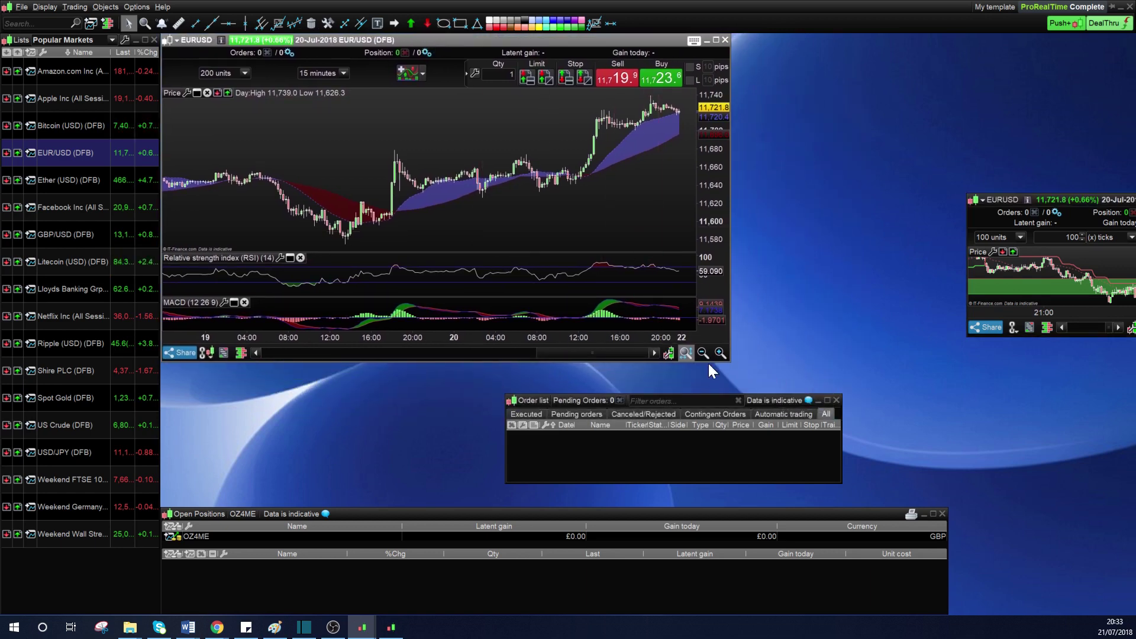
left_click_drag(731, 364, 896, 447)
left_click(736, 474)
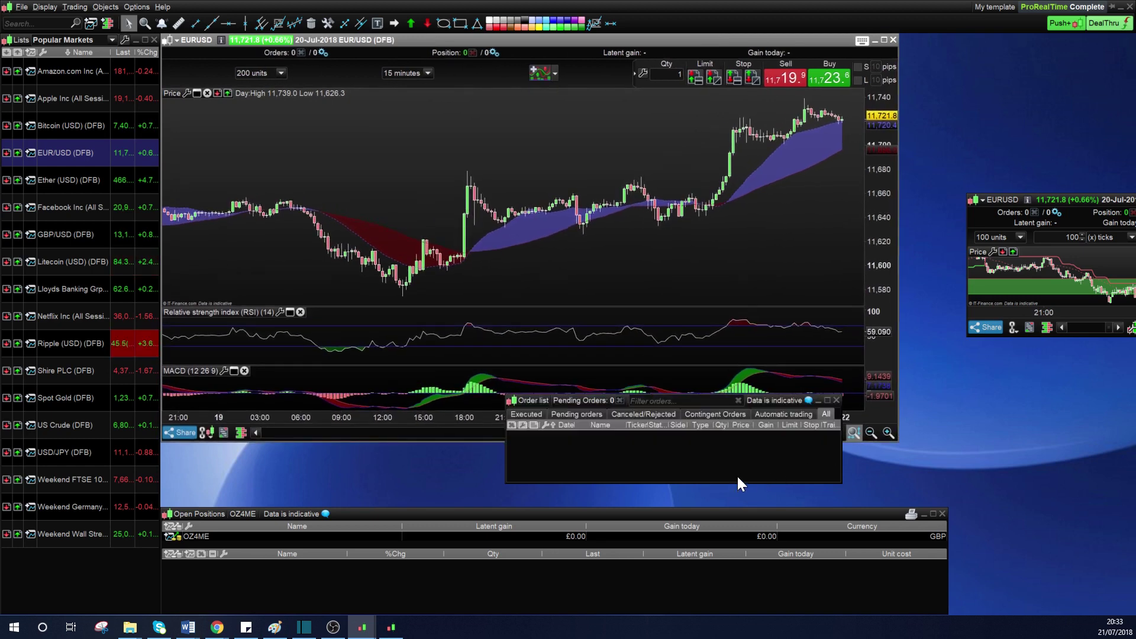
left_click_drag(776, 405, 1079, 433)
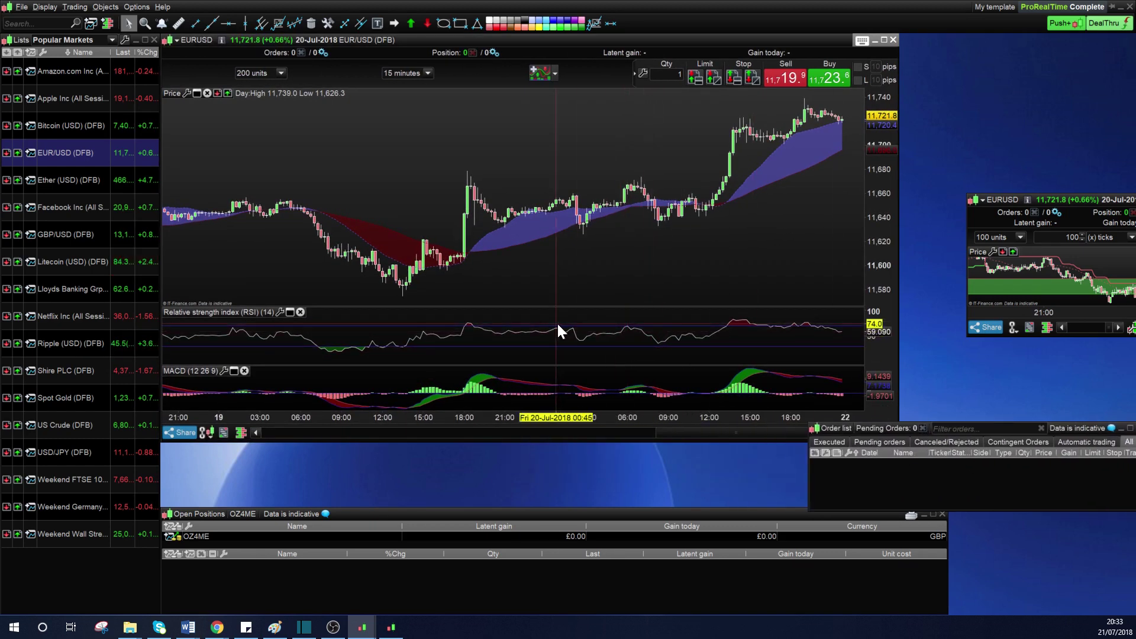
- Remove the RSI and MACD indicators and the 20- and 50-period simple moving averages from the 15-minute EURUSD chart
left_click(300, 312)
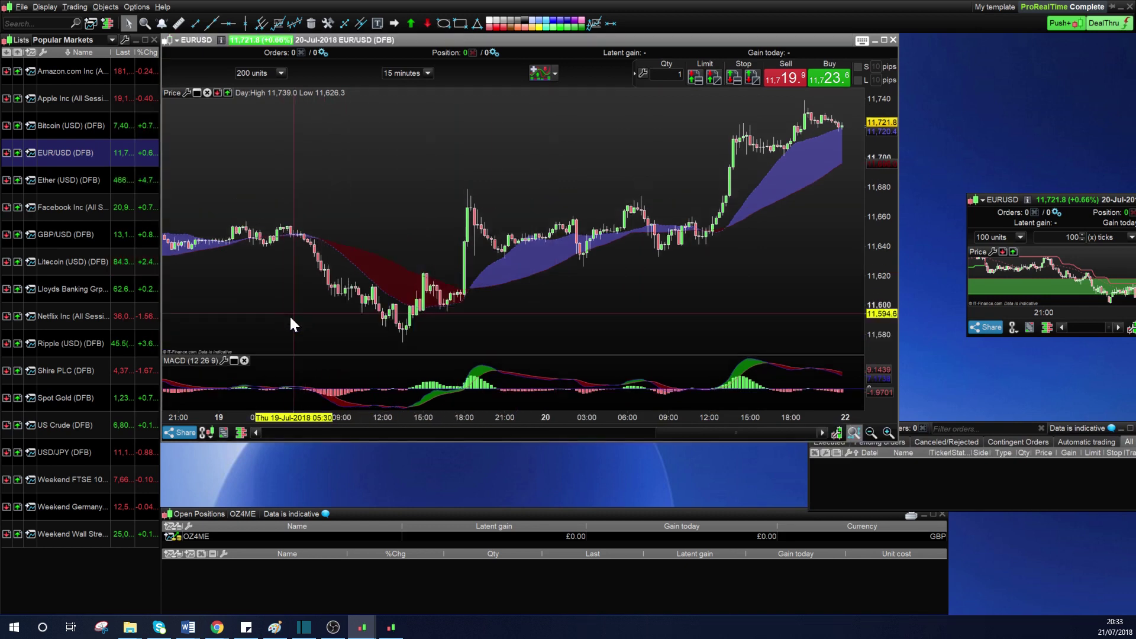
left_click(246, 363)
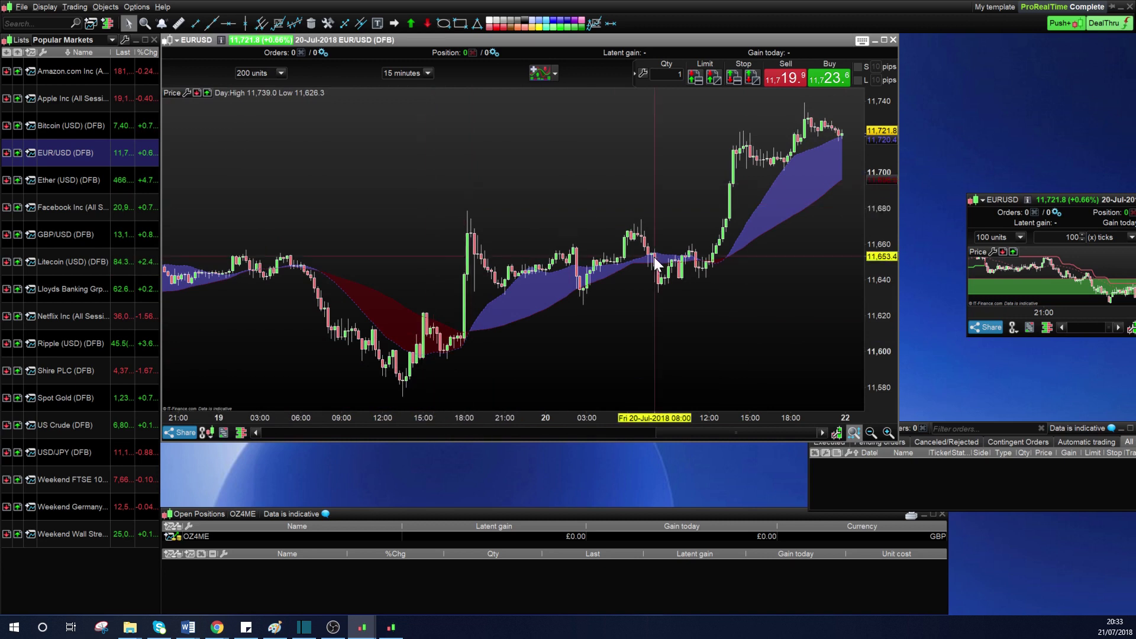
right_click(424, 150)
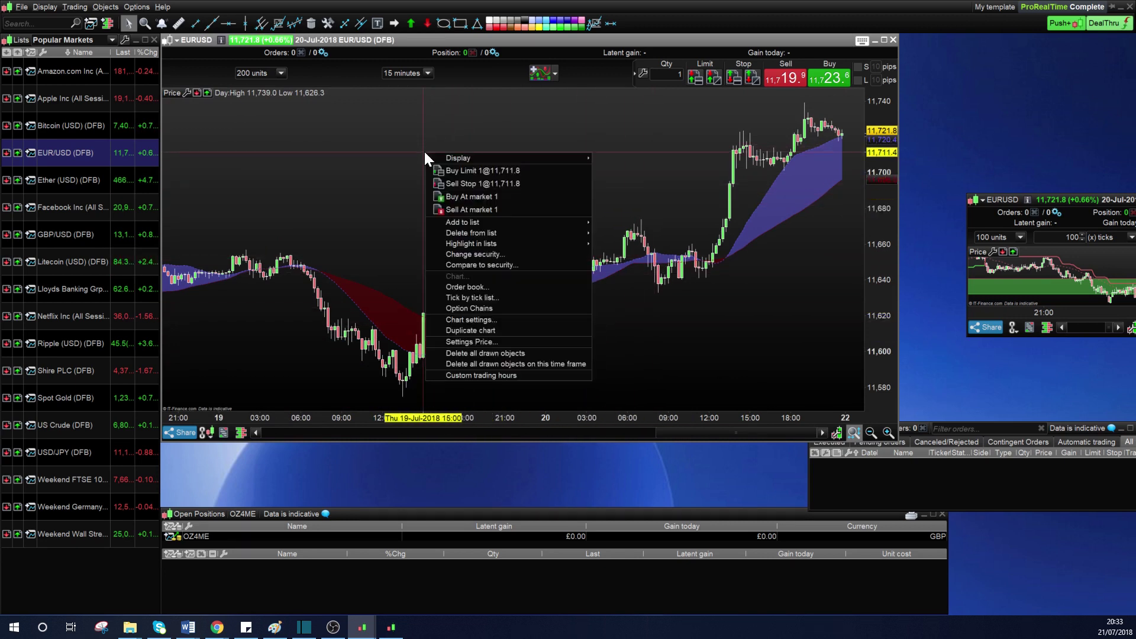
left_click(482, 342)
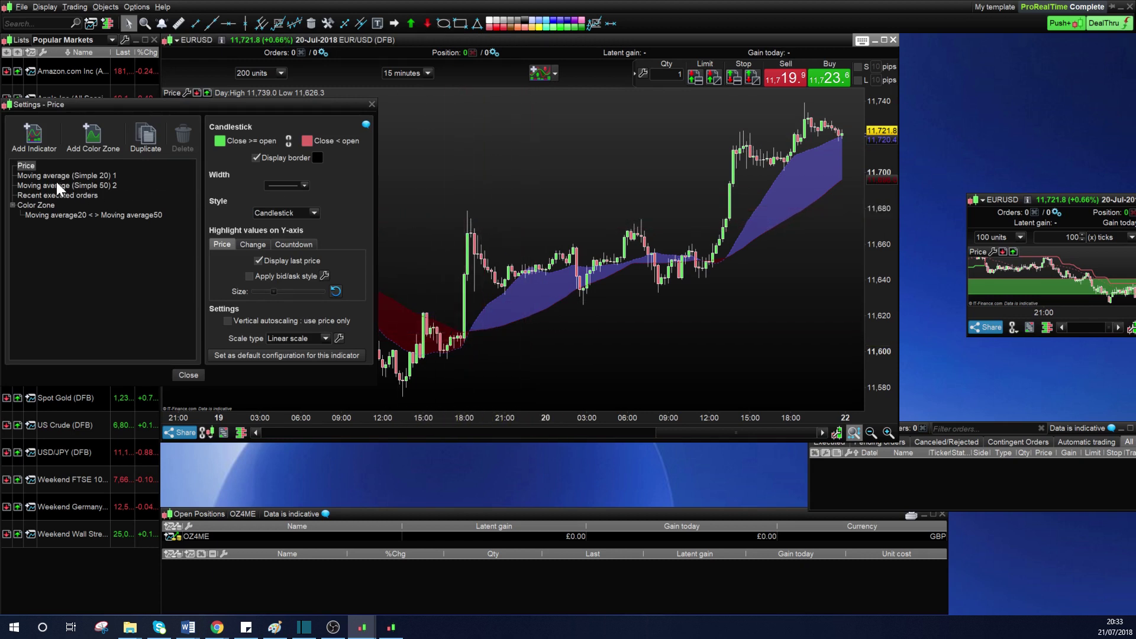
left_click(87, 175)
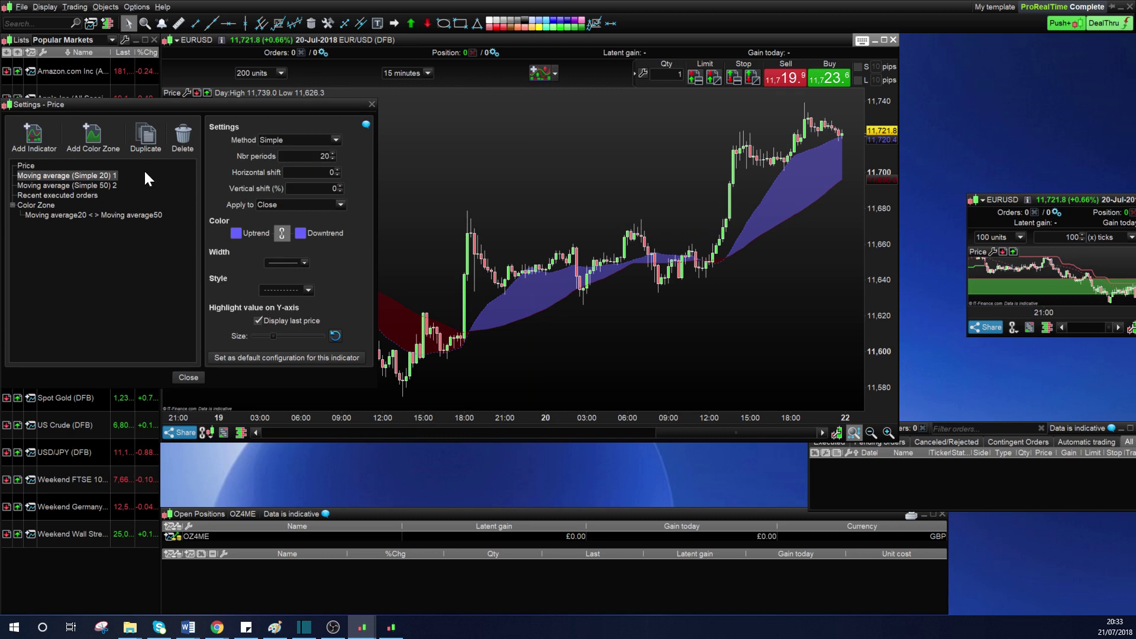
left_click(184, 139)
left_click(113, 173)
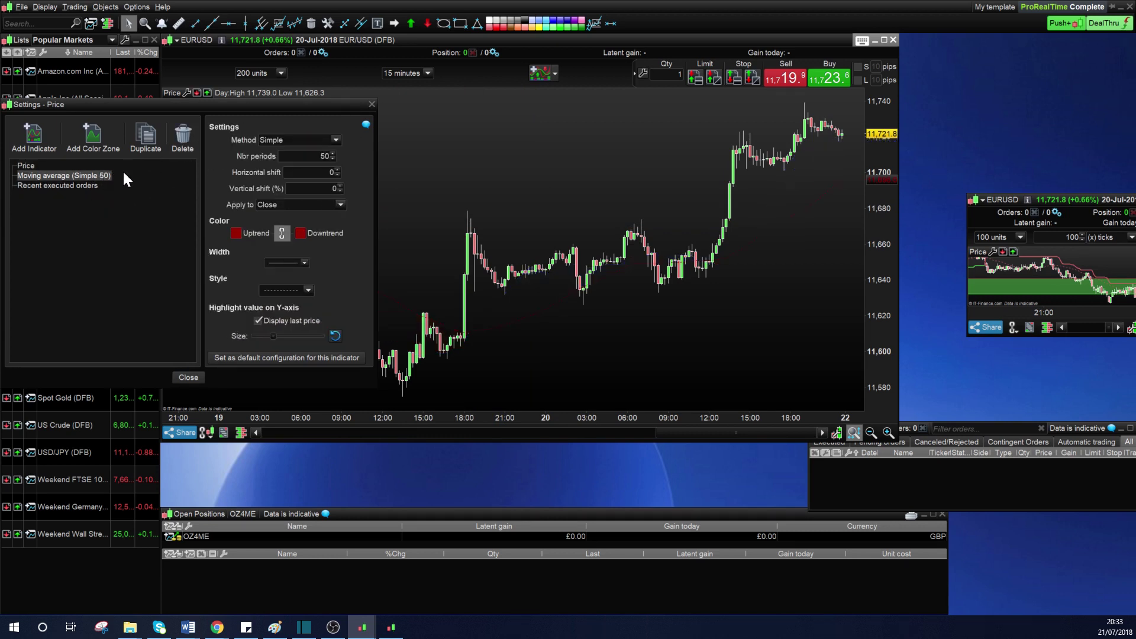
left_click(181, 142)
left_click(76, 176)
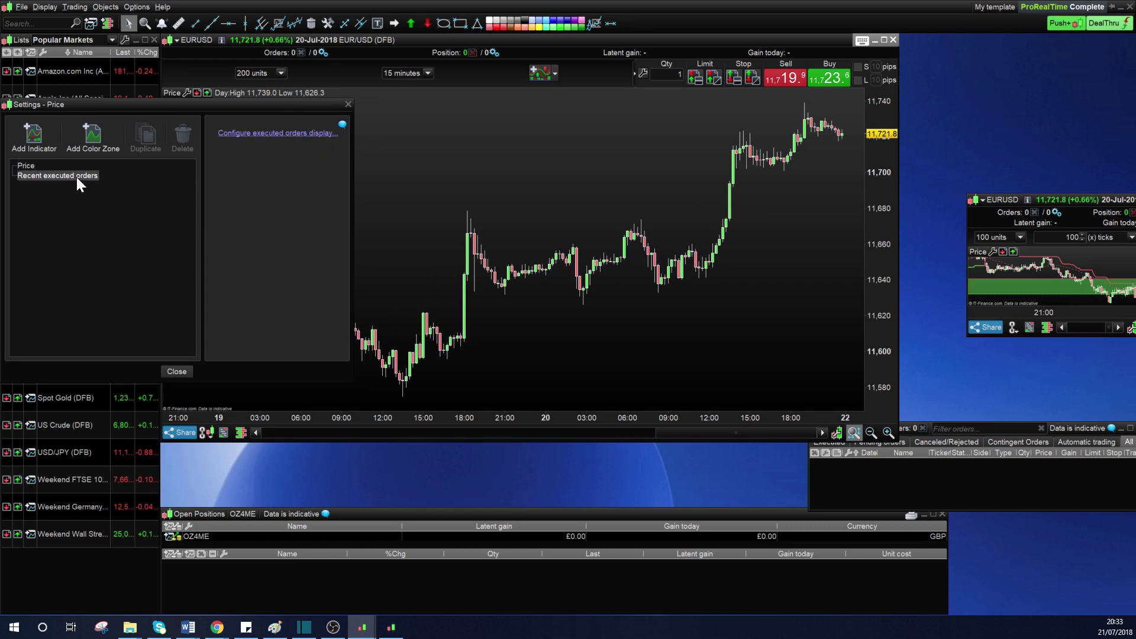
- Turn off the candlestick border in the EURUSD chart's price settings and review the available price styles, keeping Candlestick
left_click(22, 167)
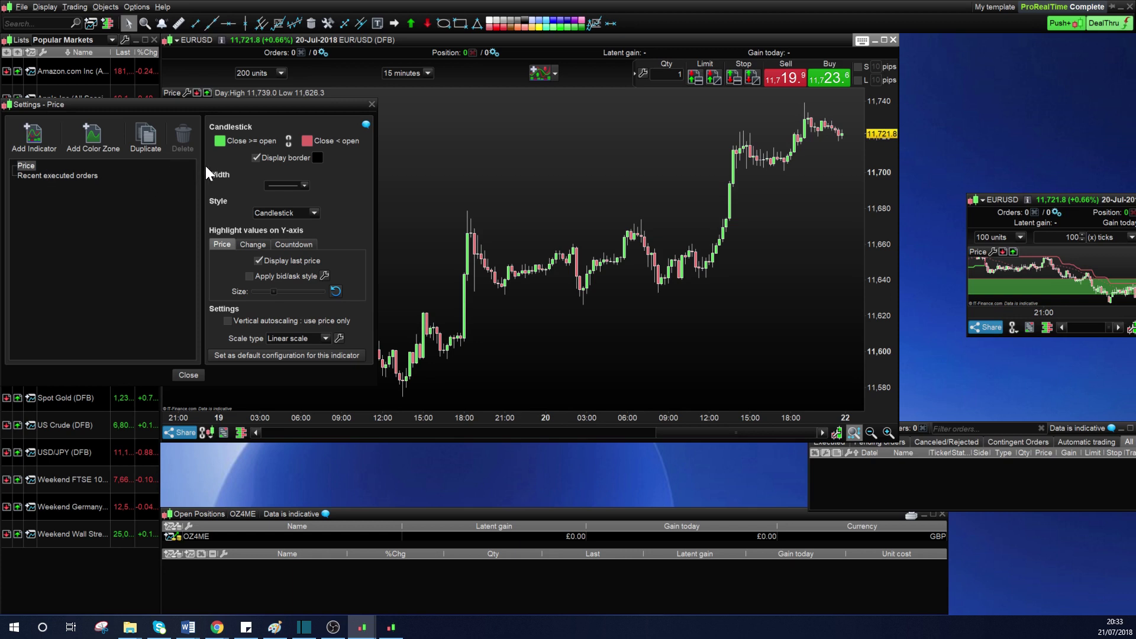
left_click(257, 158)
left_click(256, 158)
left_click(257, 158)
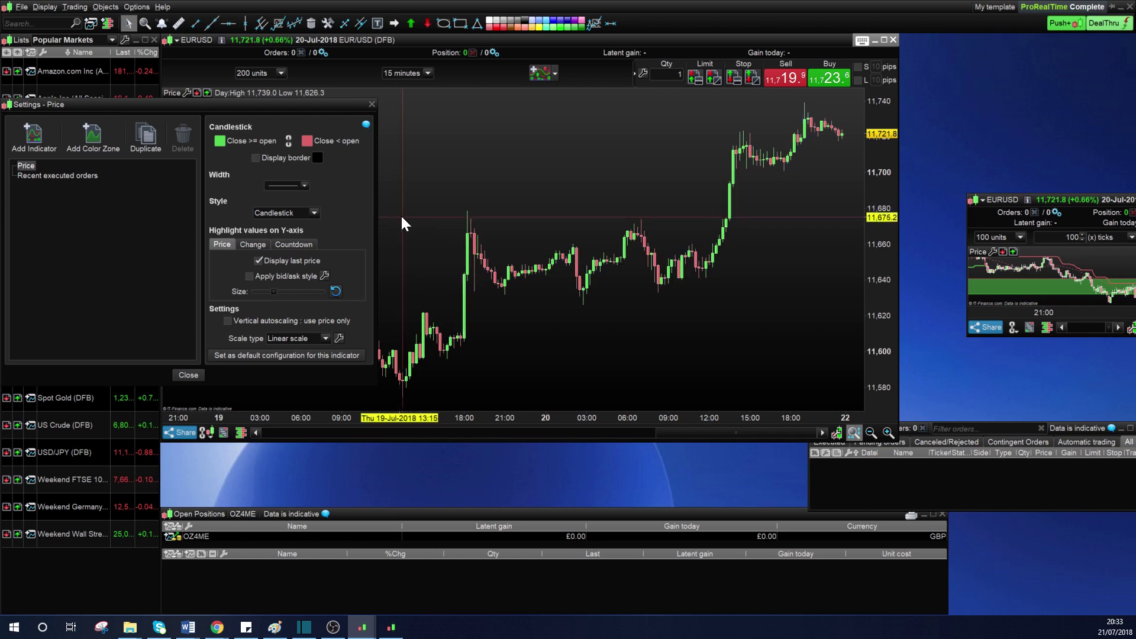
left_click(310, 215)
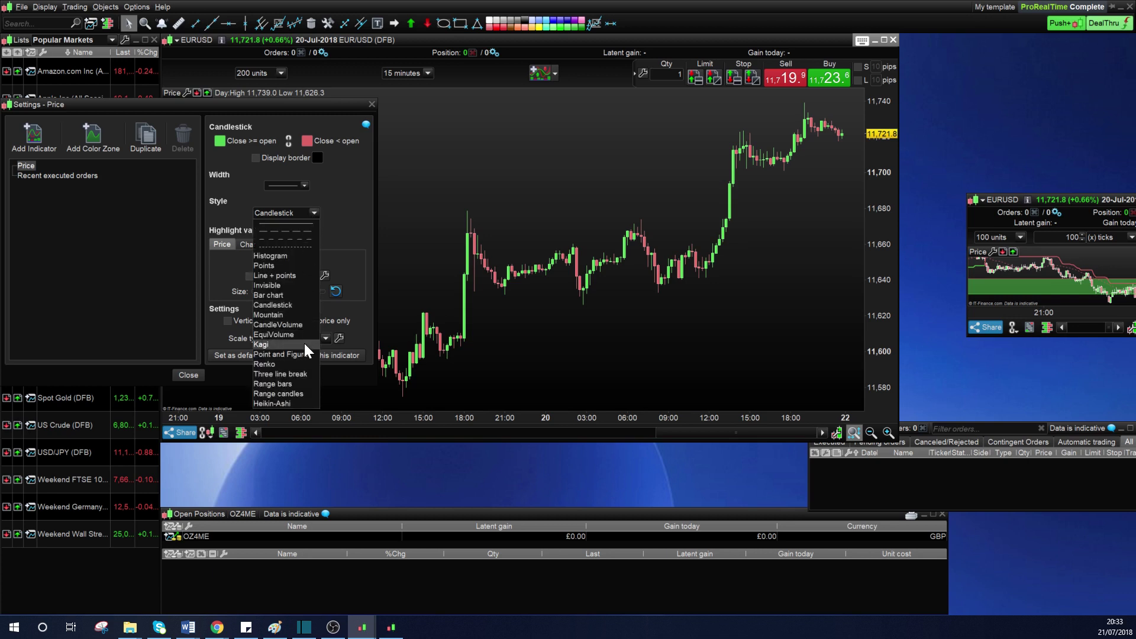
left_click(308, 212)
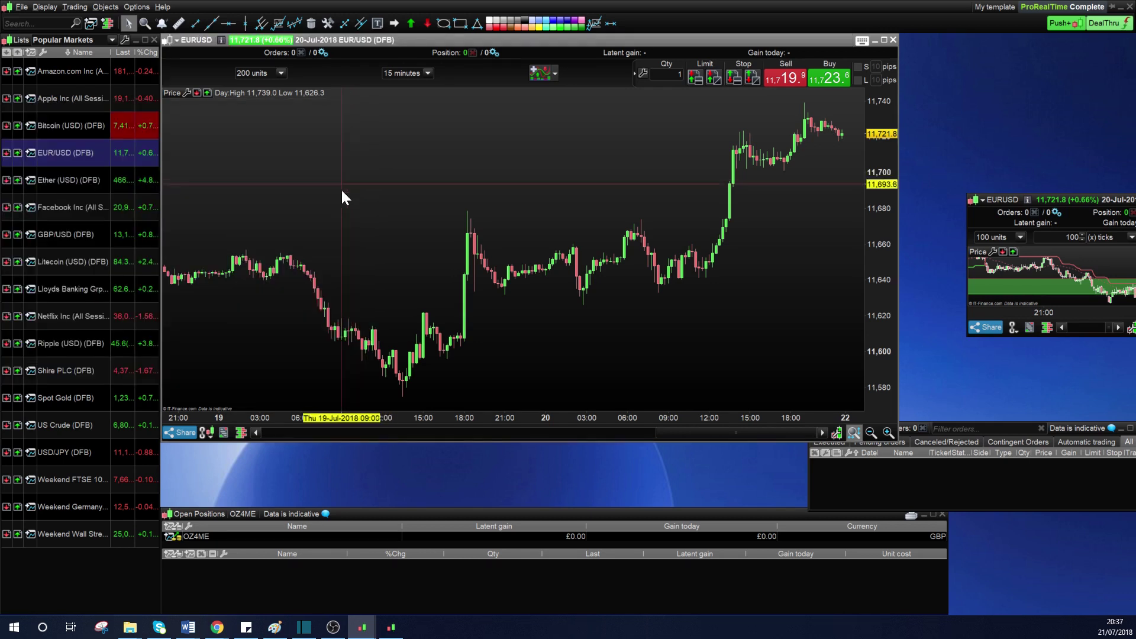
- Switch the EURUSD chart to the 4 hours timeframe and add a moving average indicator to its price
left_click(424, 72)
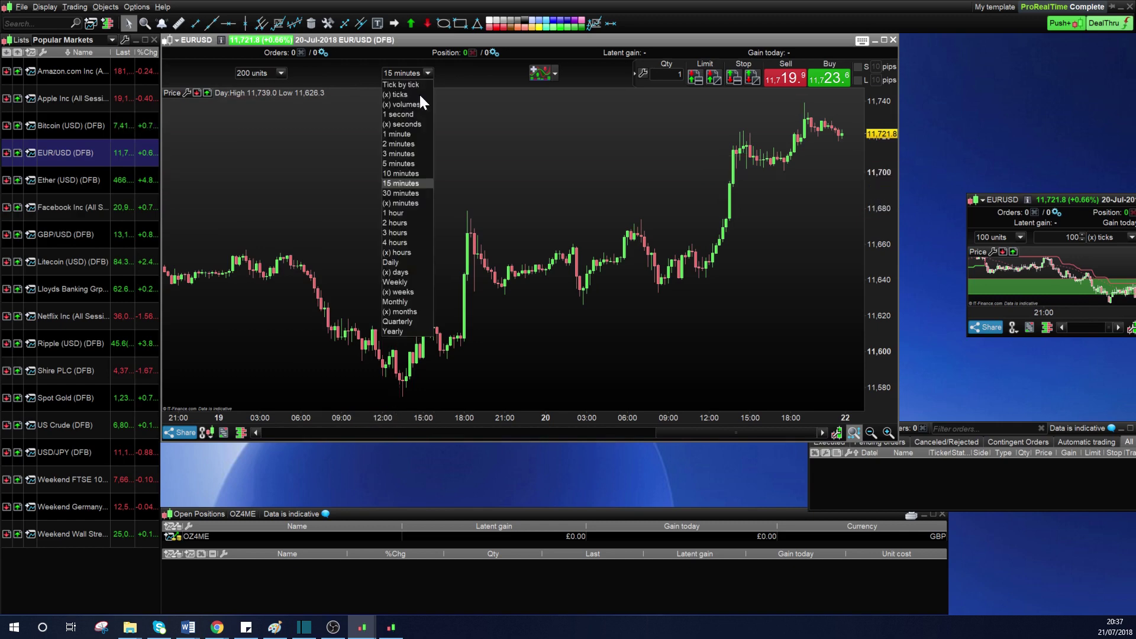
left_click(399, 242)
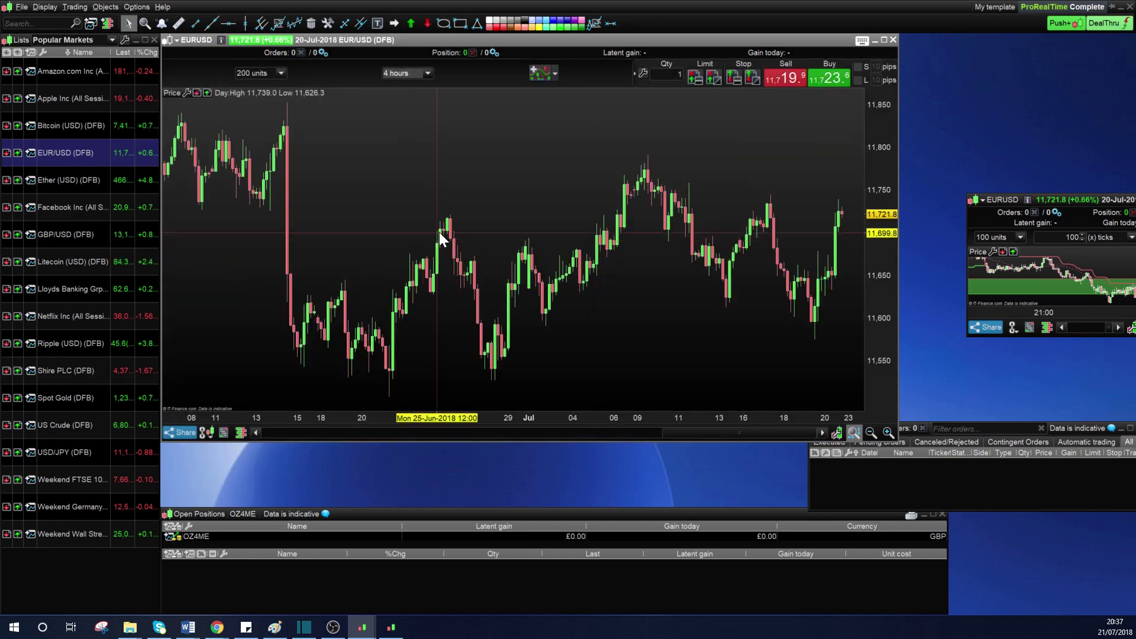
right_click(395, 172)
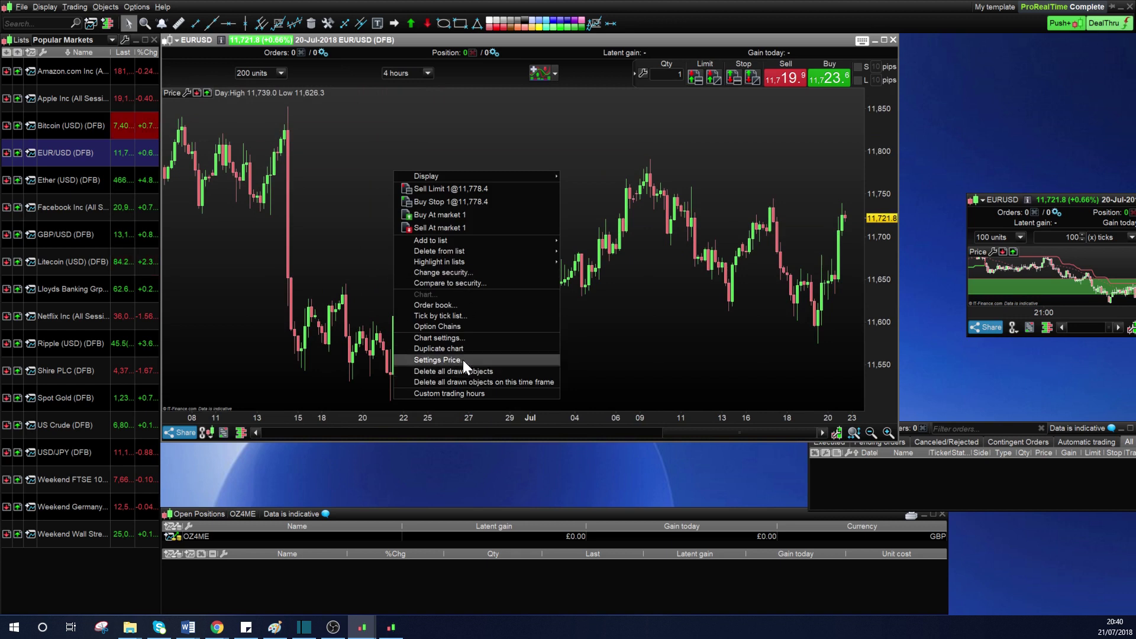
left_click(458, 359)
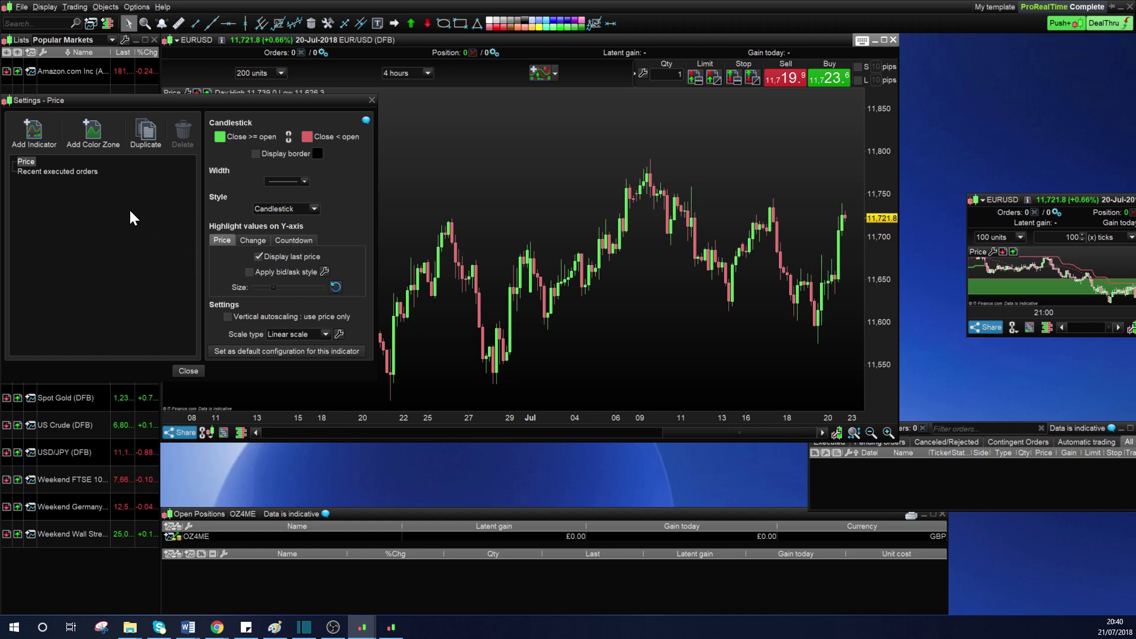
left_click(34, 137)
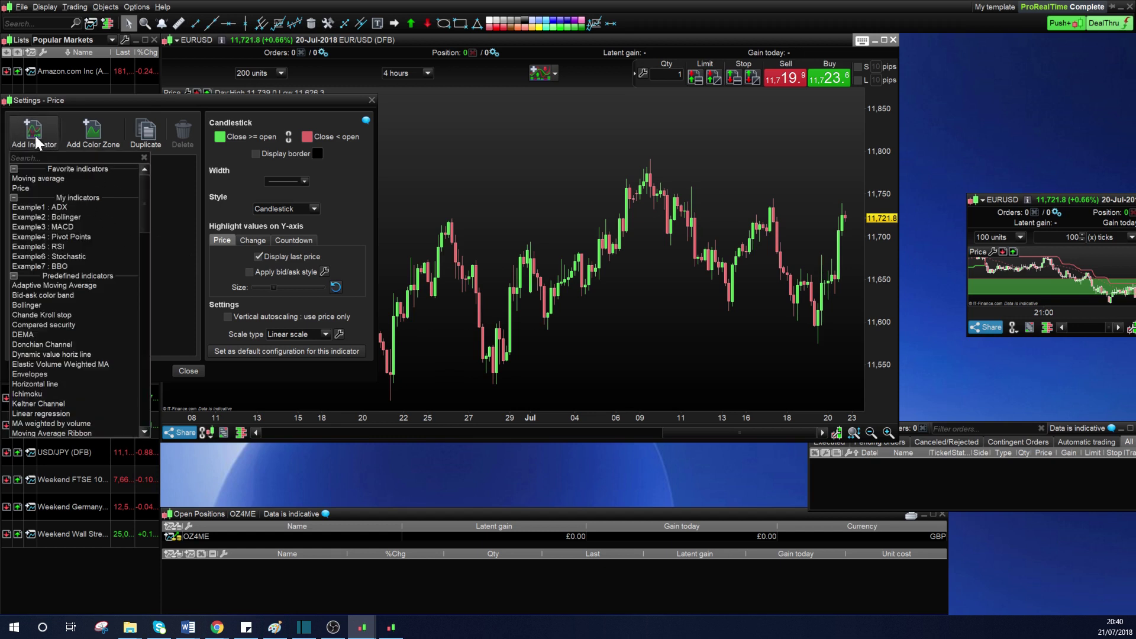
left_click(45, 178)
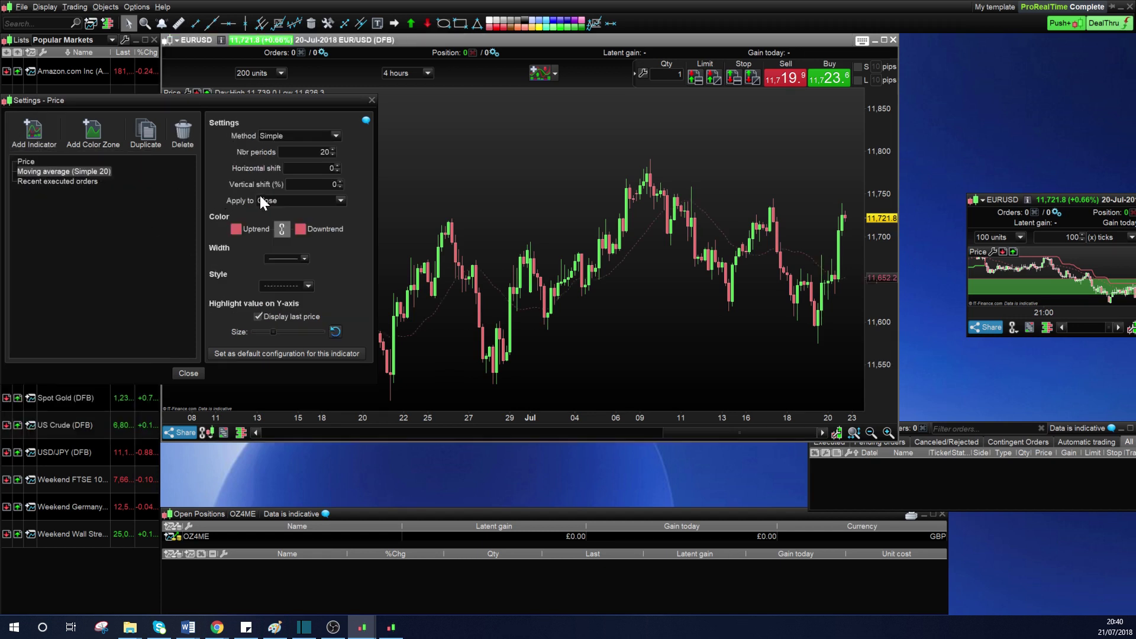
left_click(235, 229)
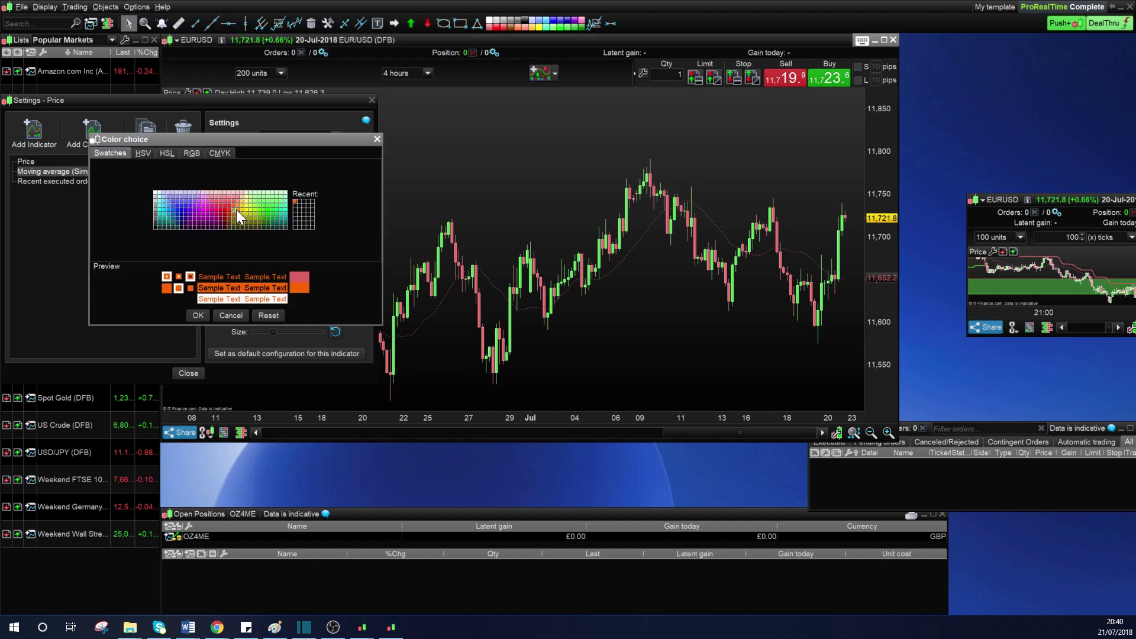
left_click(237, 209)
left_click(377, 139)
- Set the moving average to 180 periods and colour it light orange for both uptrend and downtrend
double_click(324, 152)
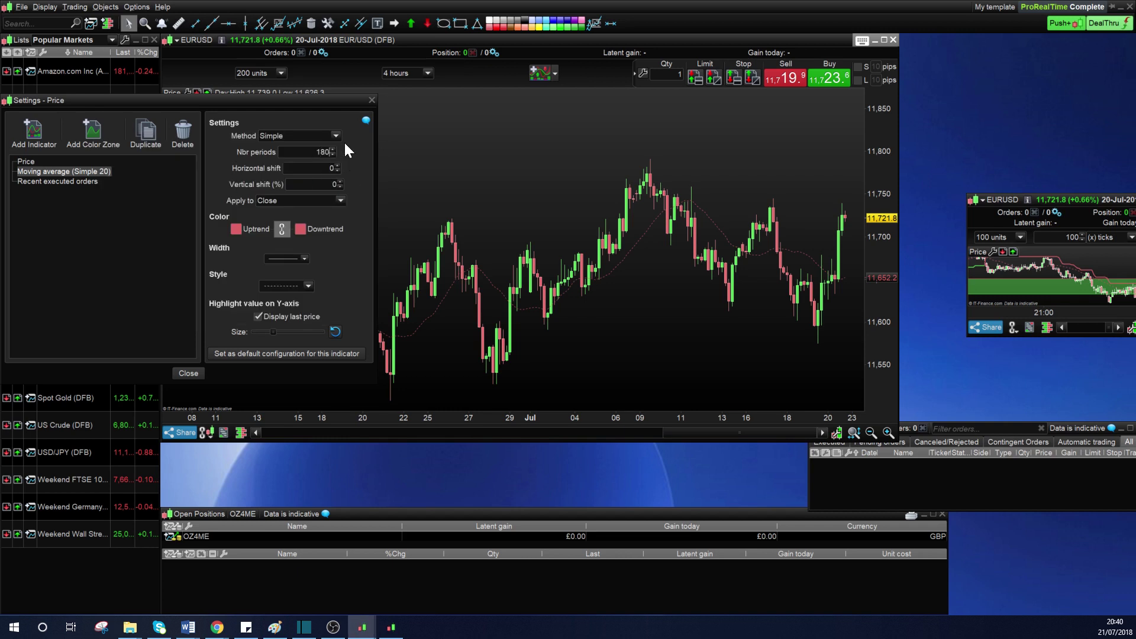
left_click(242, 233)
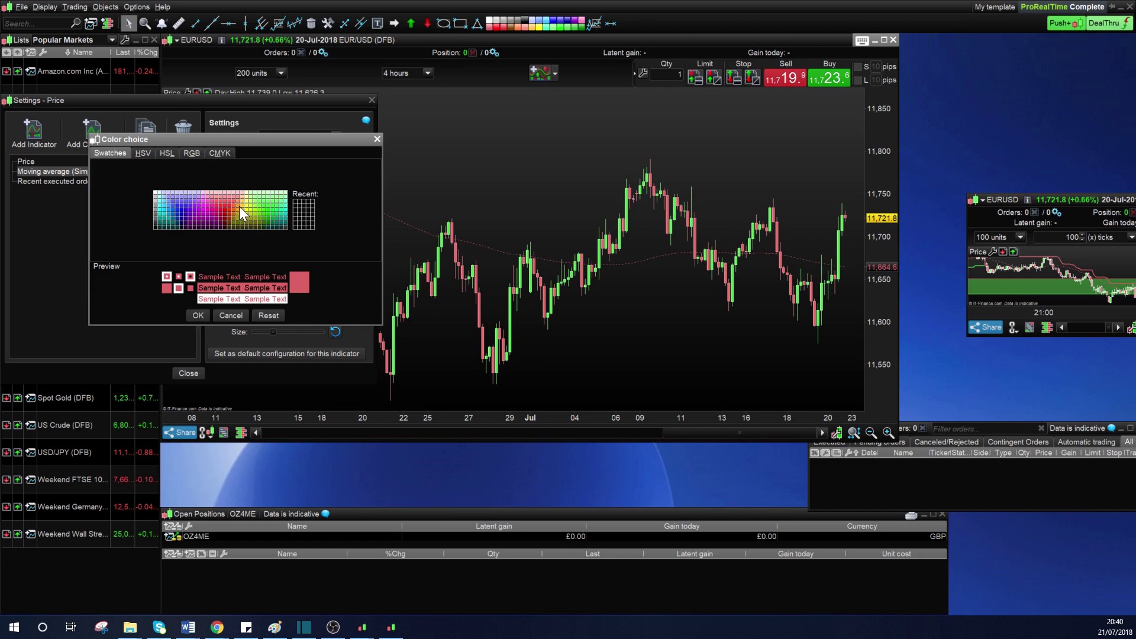
left_click(239, 205)
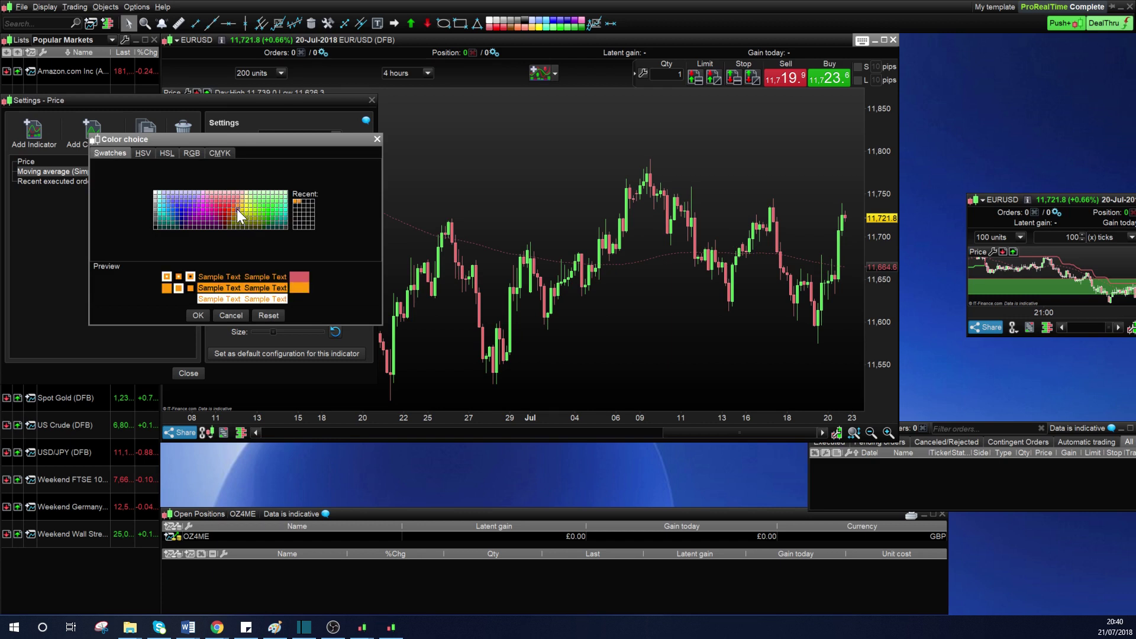
left_click(235, 215)
left_click(238, 205)
left_click(240, 211)
left_click(236, 211)
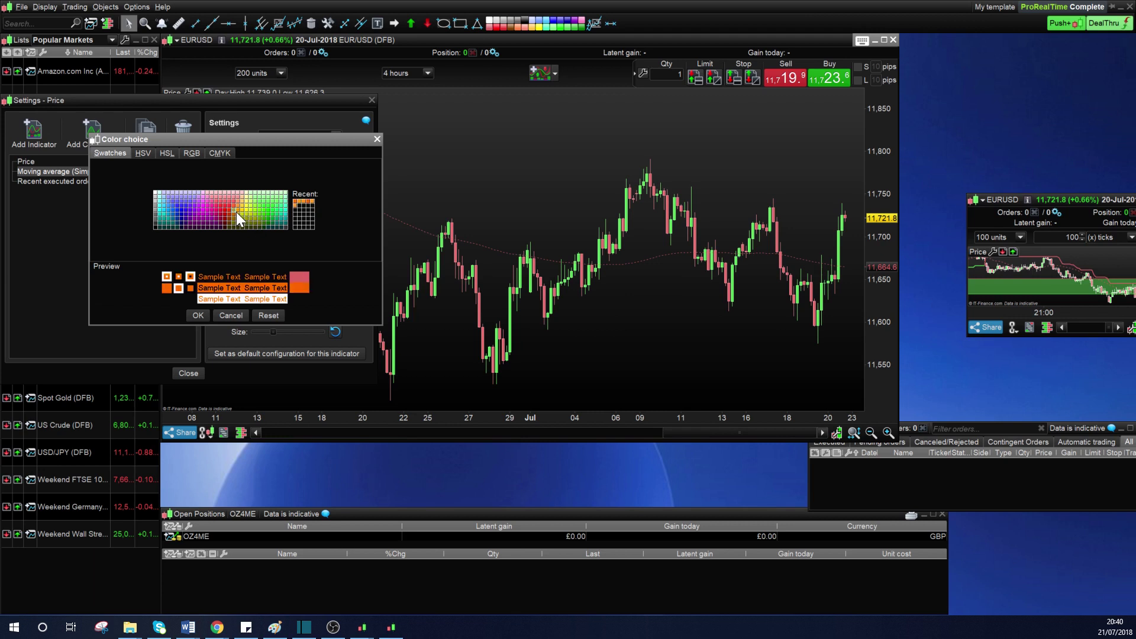
left_click(233, 213)
left_click(233, 219)
left_click(239, 209)
left_click(239, 208)
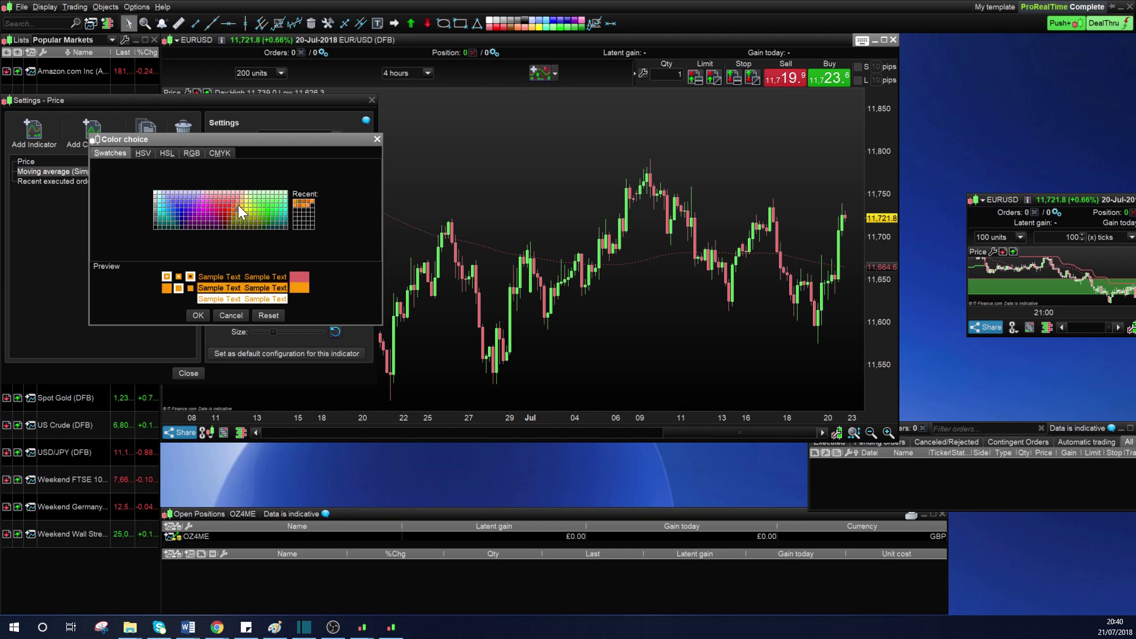
left_click(198, 316)
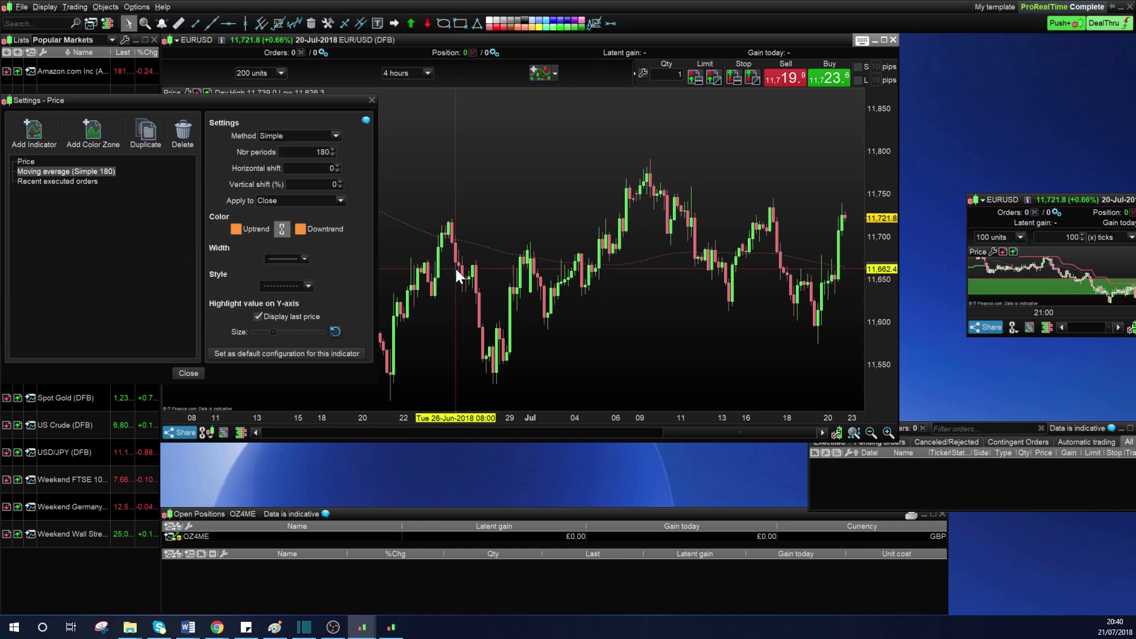
- Give the 180-period simple moving average a solid line style and a thicker line width
left_click(306, 285)
left_click(290, 297)
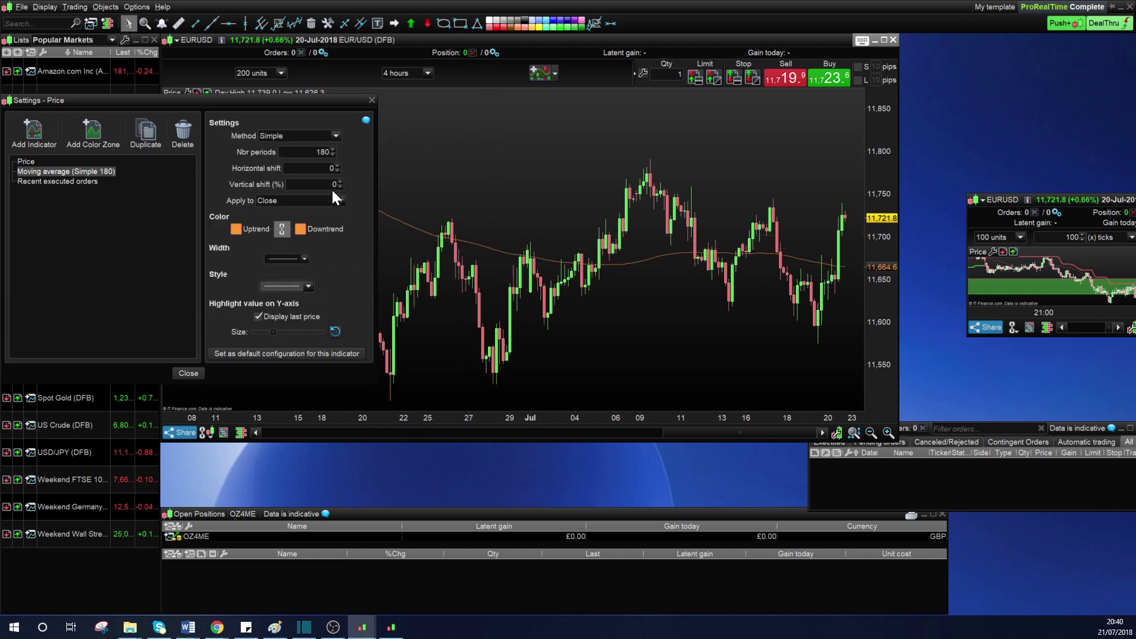
left_click(303, 286)
left_click(303, 288)
left_click_drag(279, 332, 276, 330)
left_click(302, 272)
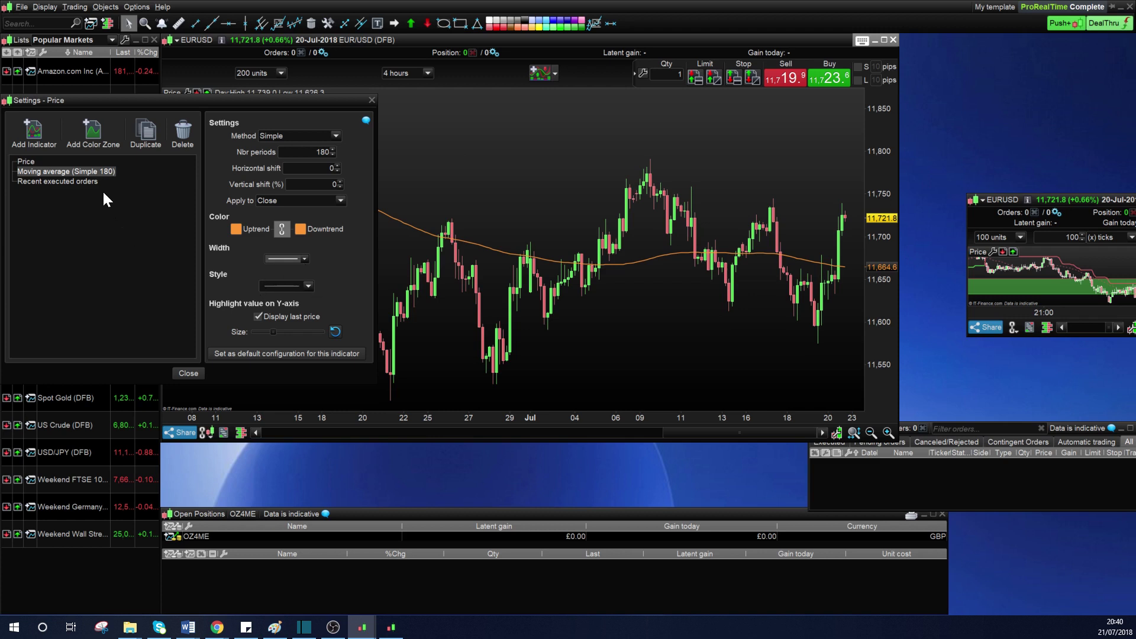
left_click(30, 132)
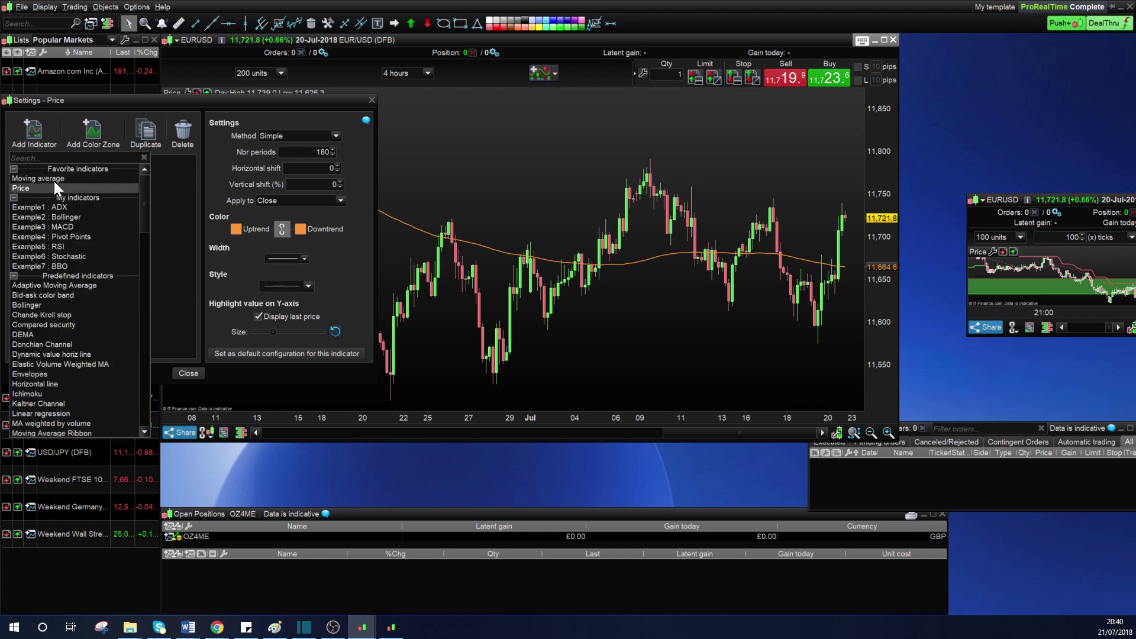
left_click(334, 136)
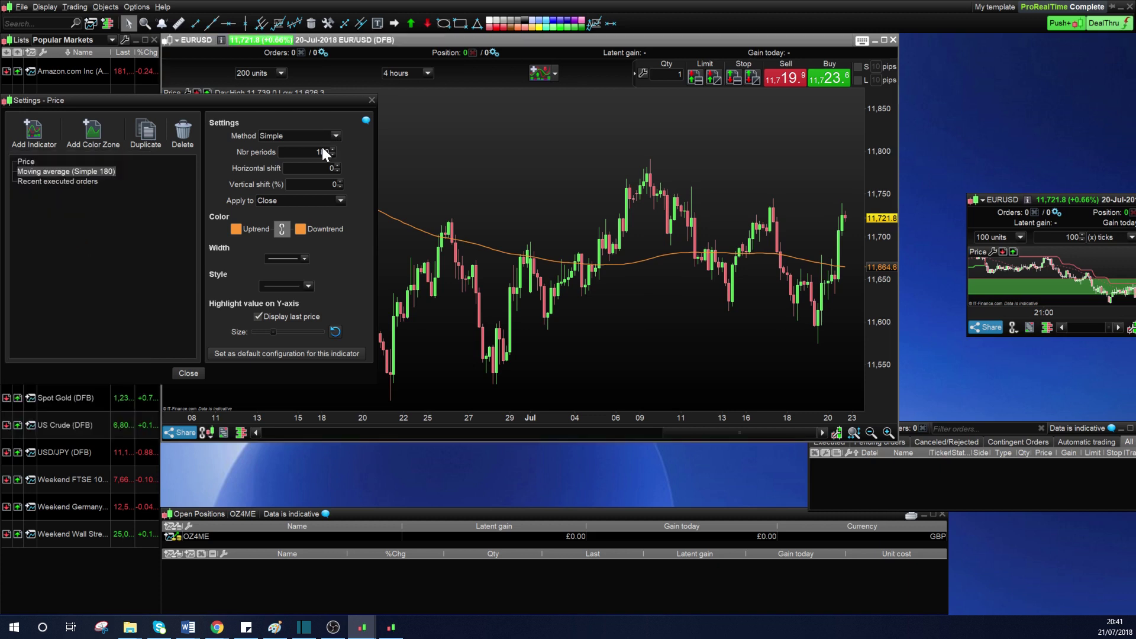
left_click(333, 136)
left_click(307, 158)
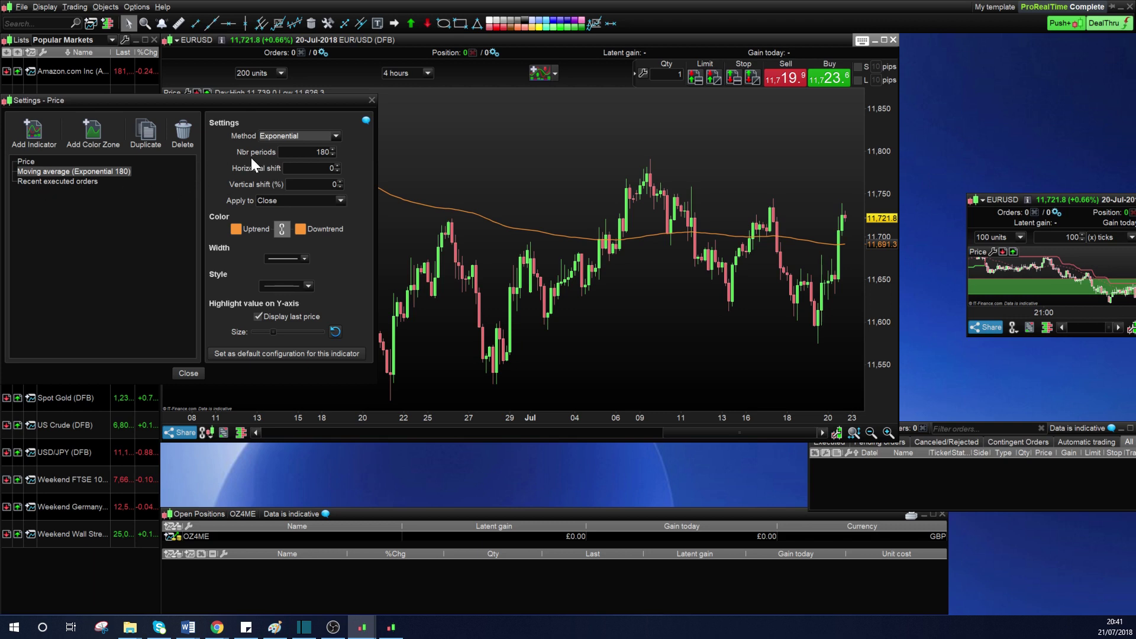
left_click(324, 136)
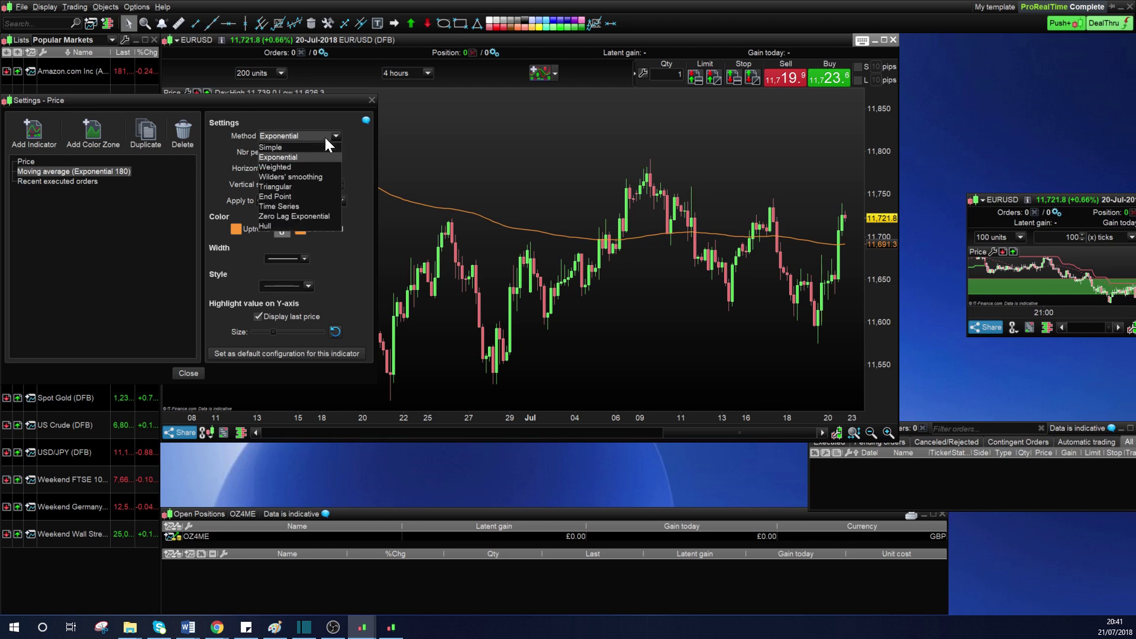
left_click(283, 147)
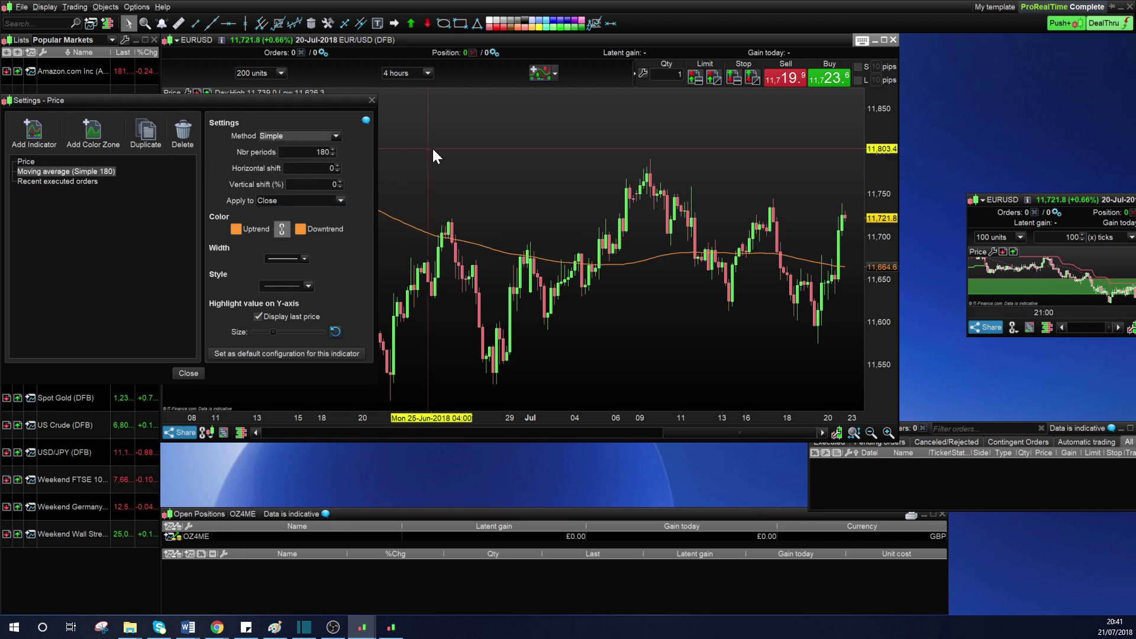
- Add a second moving average to the EURUSD price, using the Exponential method with 15 periods
left_click(47, 139)
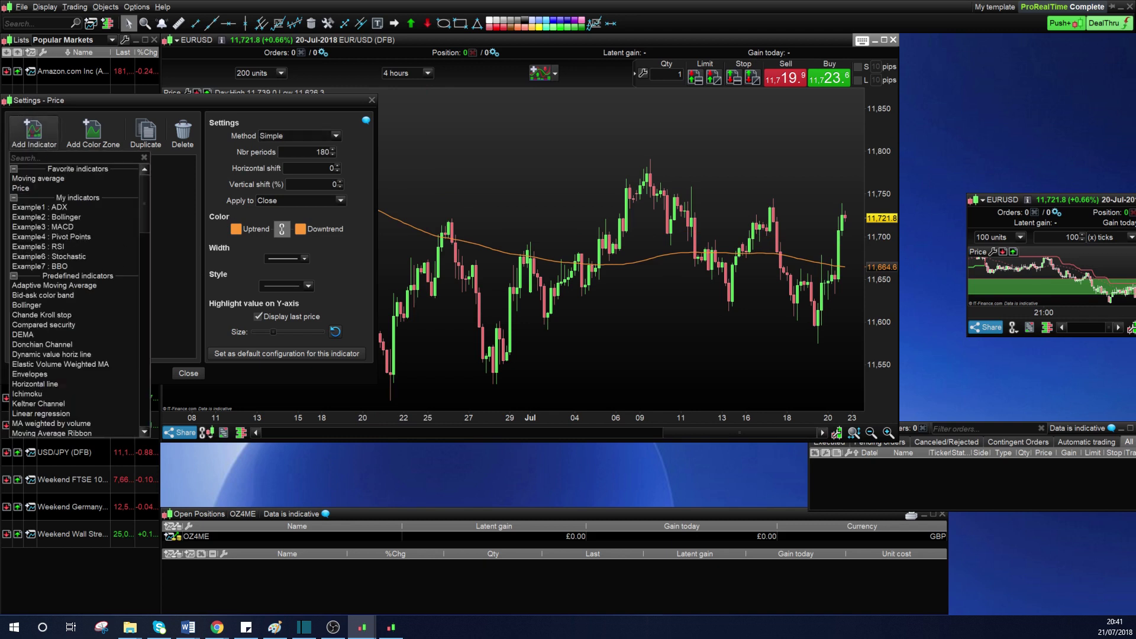
left_click(335, 136)
left_click(286, 168)
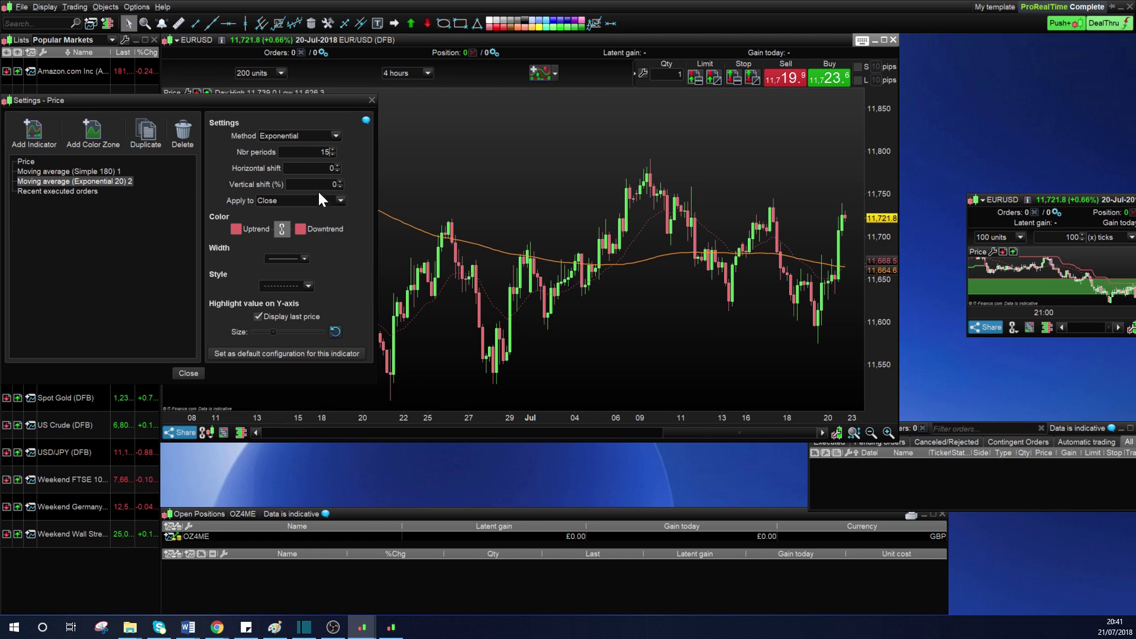
- Colour the 15-period exponential moving average bright purple and give it a thicker, solid line
left_click(235, 229)
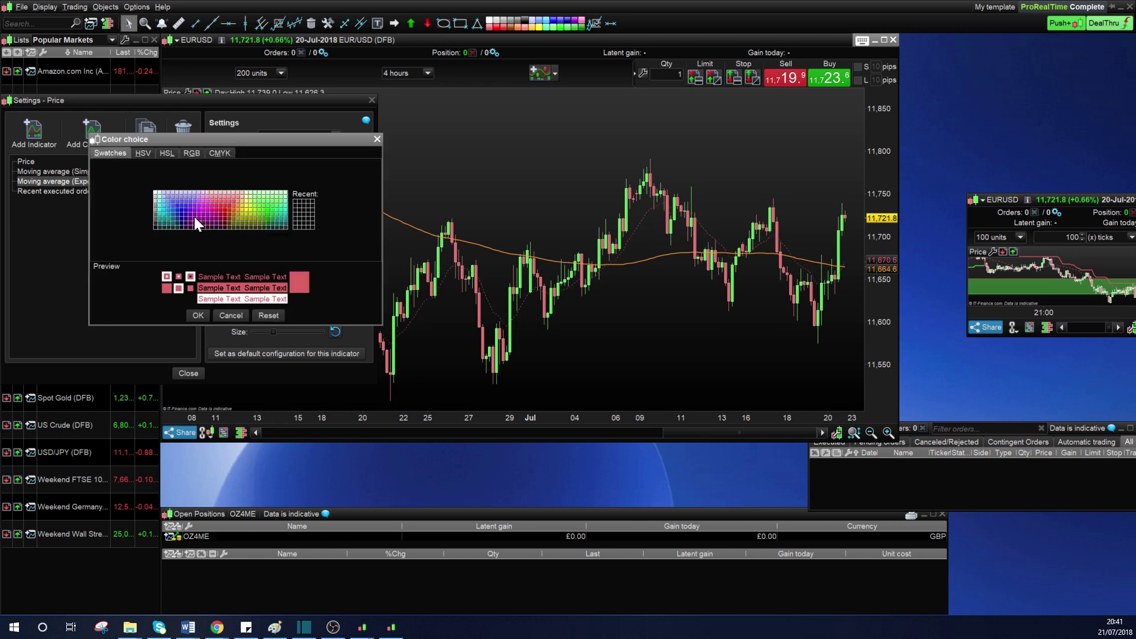
left_click(194, 212)
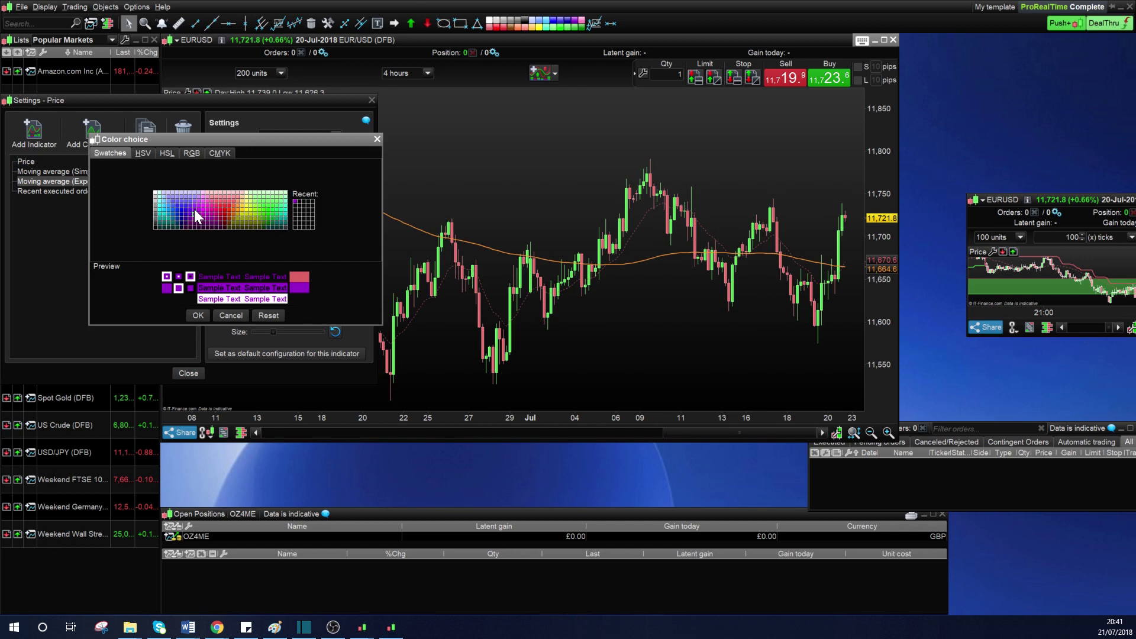
left_click(201, 315)
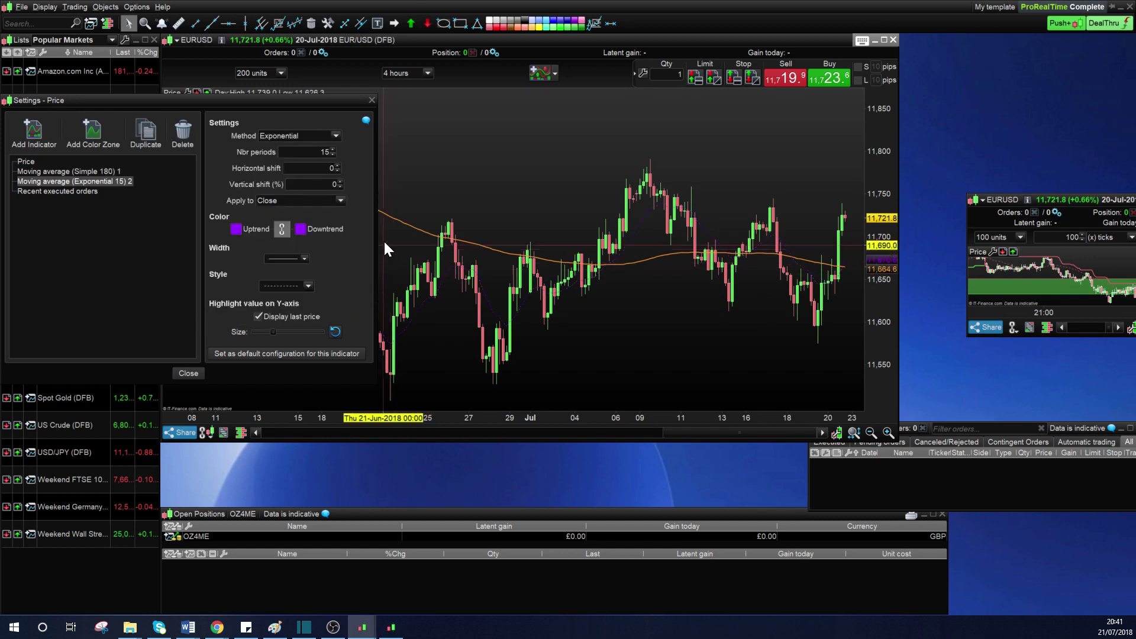
left_click(236, 230)
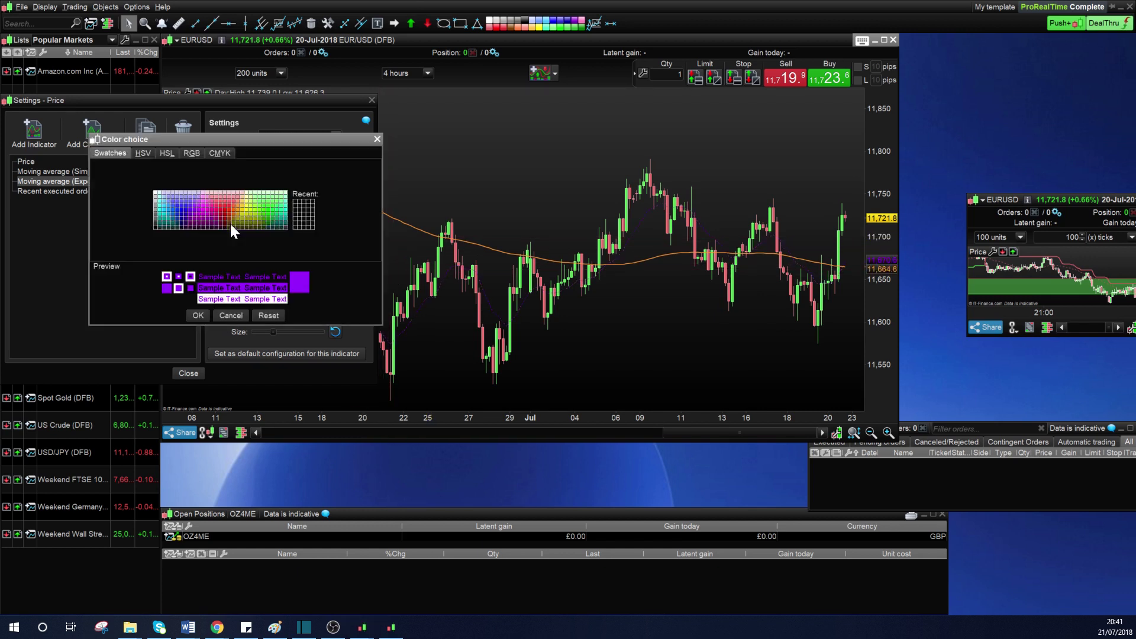
left_click(194, 204)
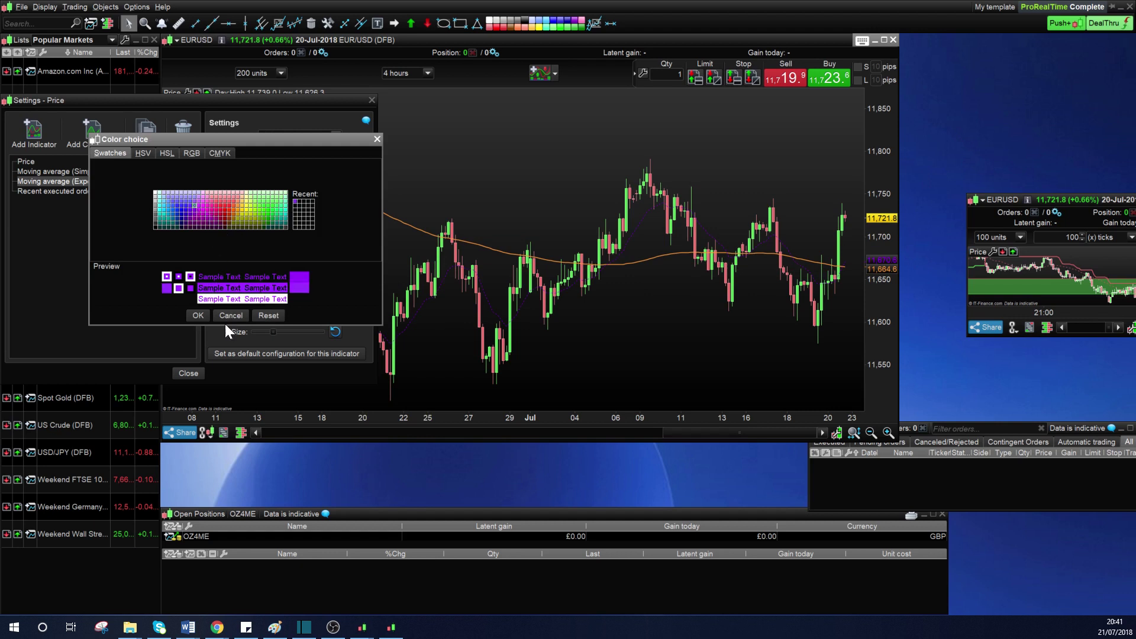
left_click(199, 314)
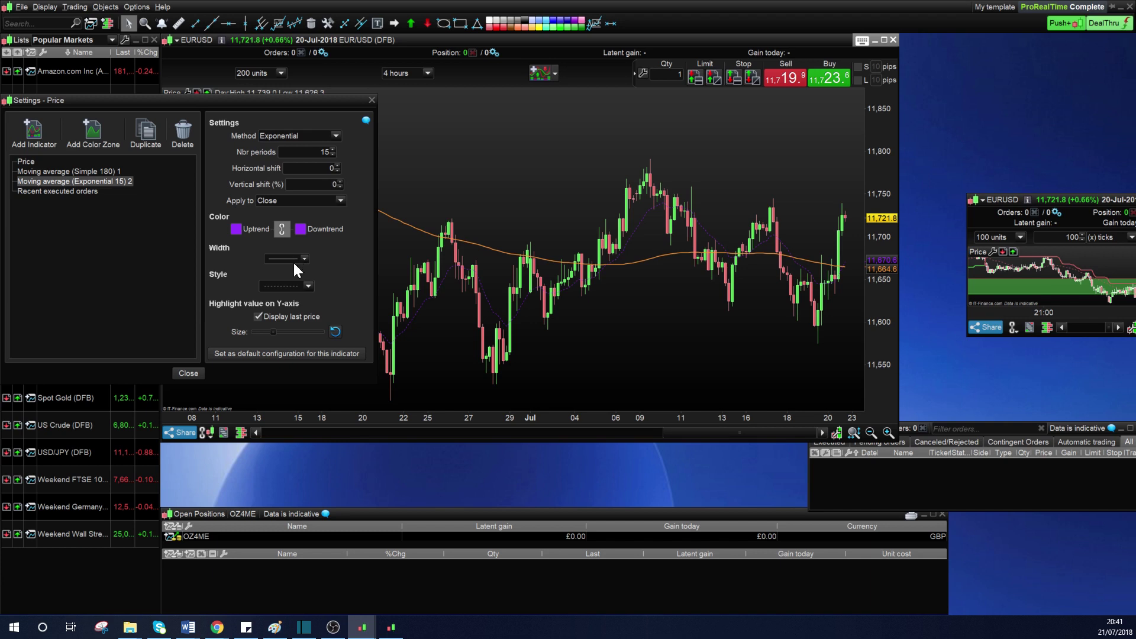
left_click(299, 284)
left_click(293, 297)
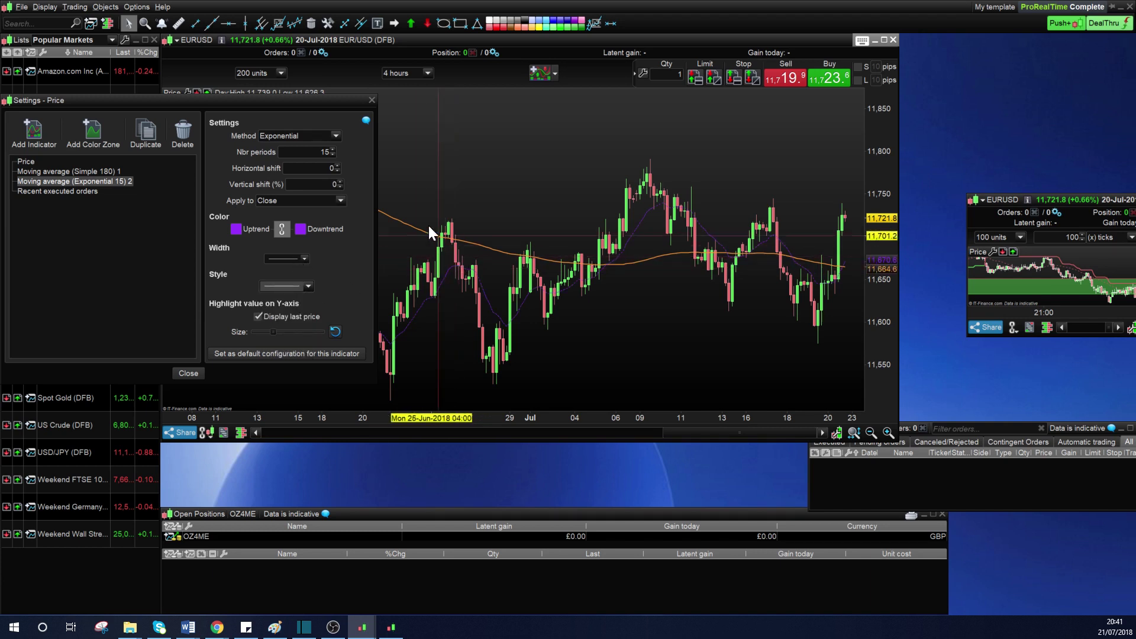
left_click(297, 276)
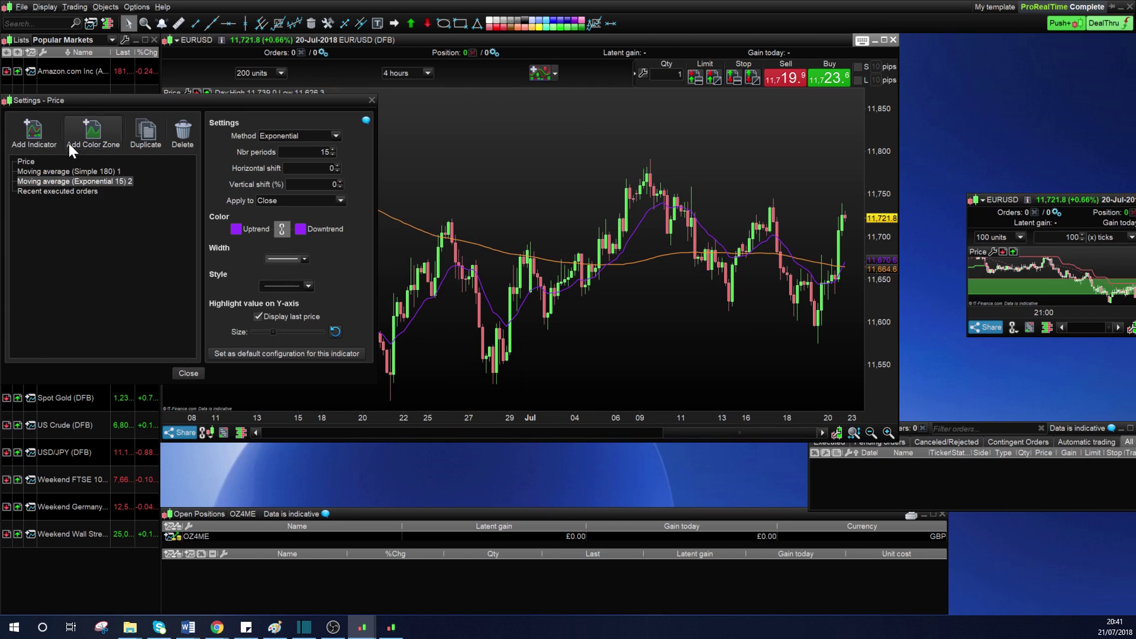
- Add the Volume indicator in its own panel below the EURUSD price
left_click(41, 140)
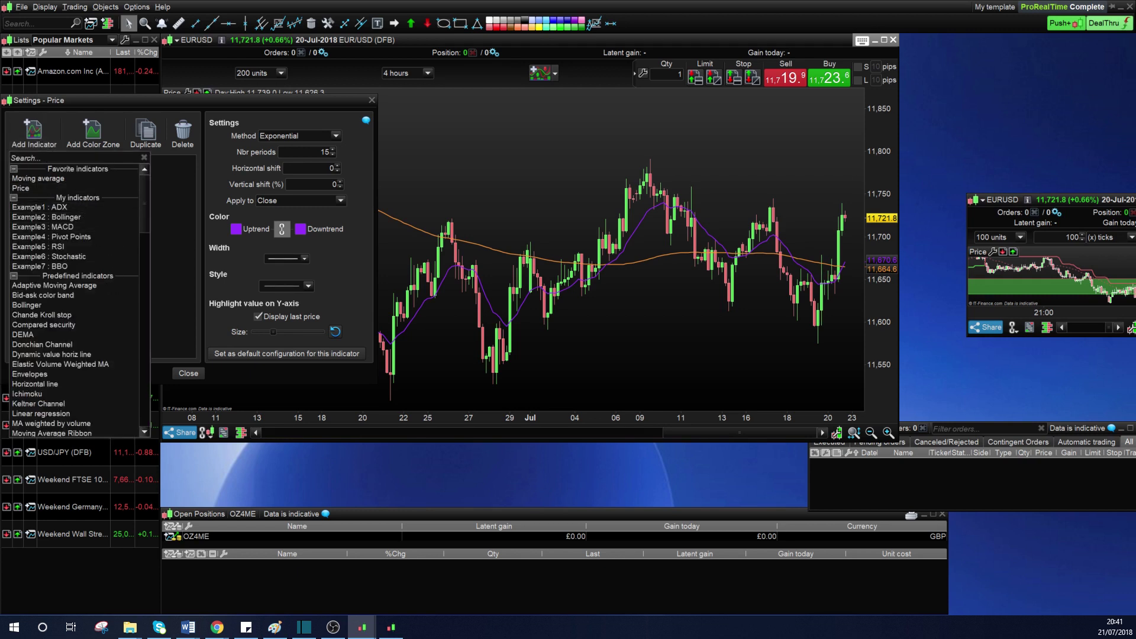
left_click(41, 148)
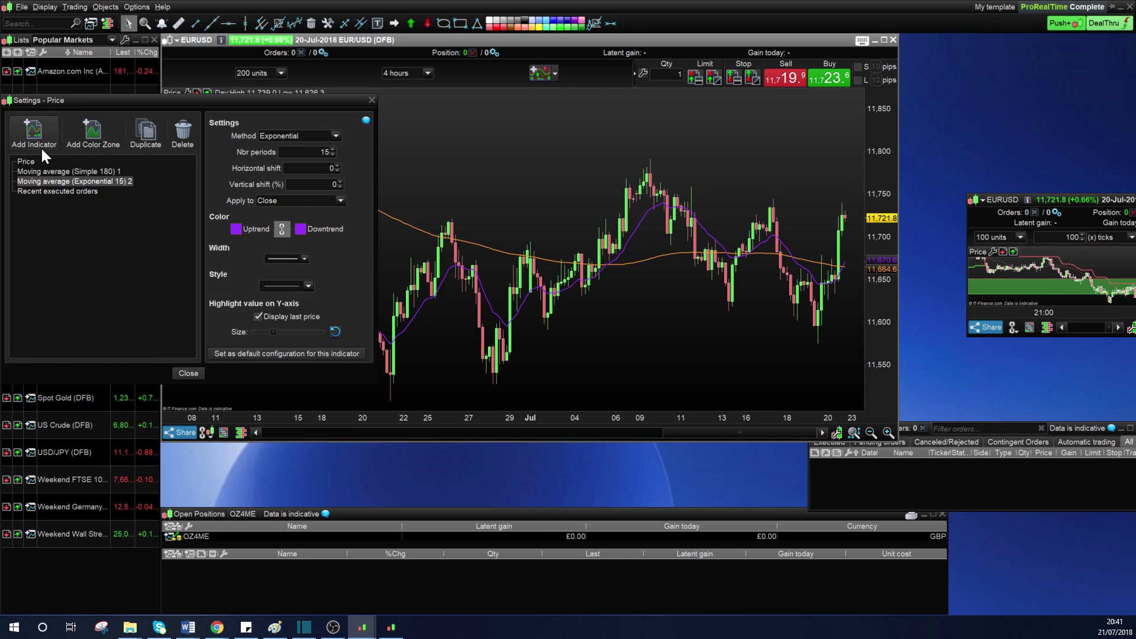
left_click(39, 136)
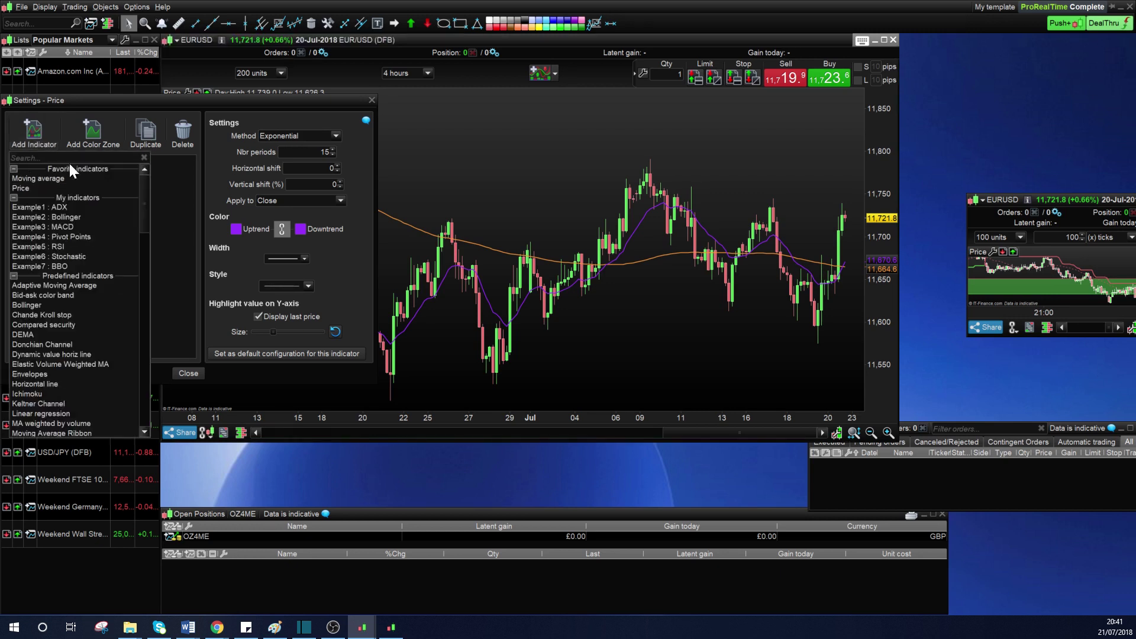
left_click_drag(148, 207, 135, 423)
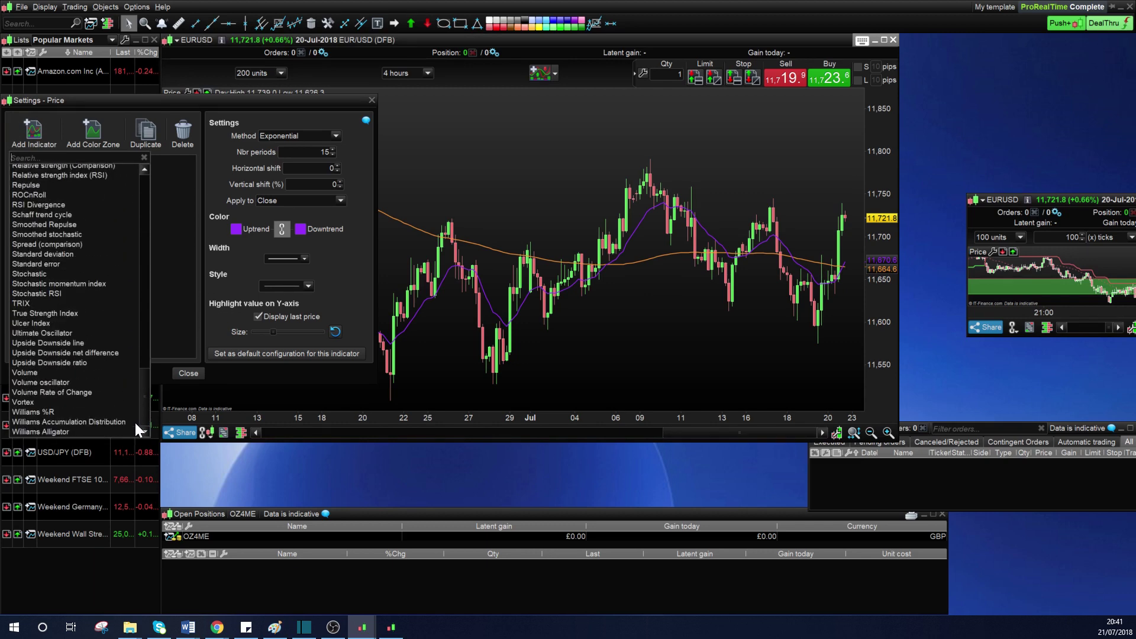
left_click(41, 373)
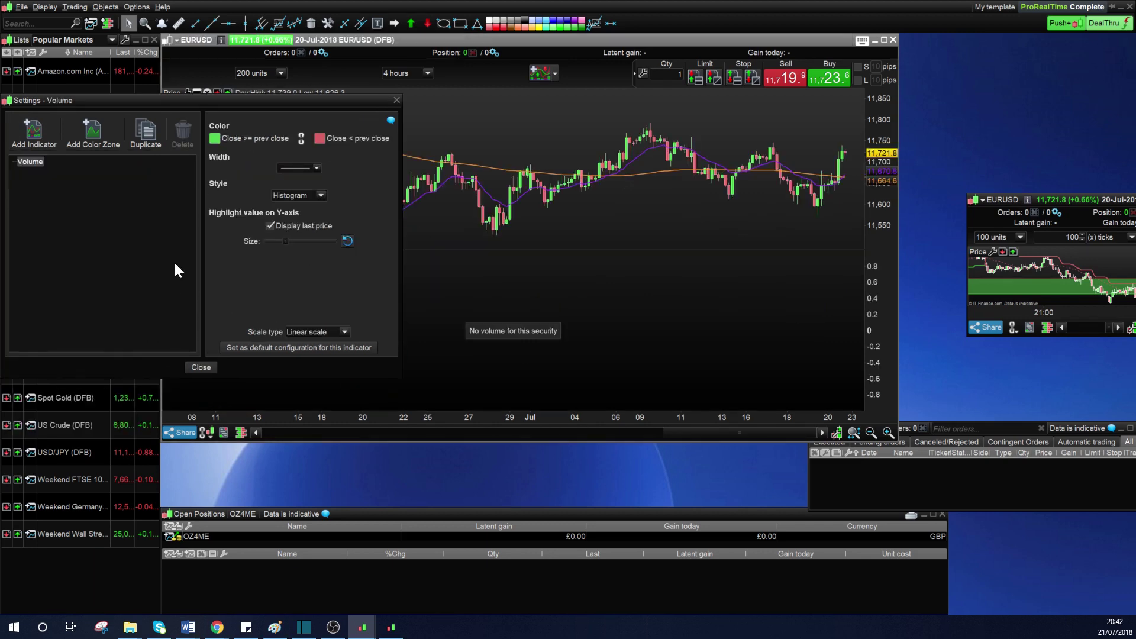
- Add the Example3 : MACD indicator to the Volume panel, plus a standard MACD in its own panel
left_click(31, 144)
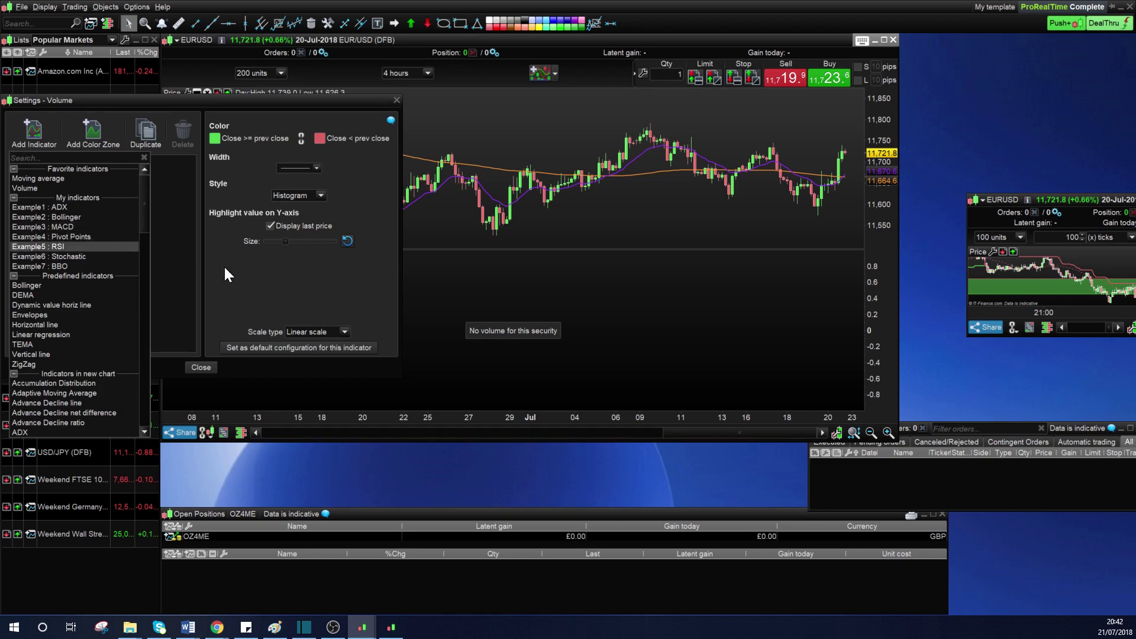
left_click(77, 227)
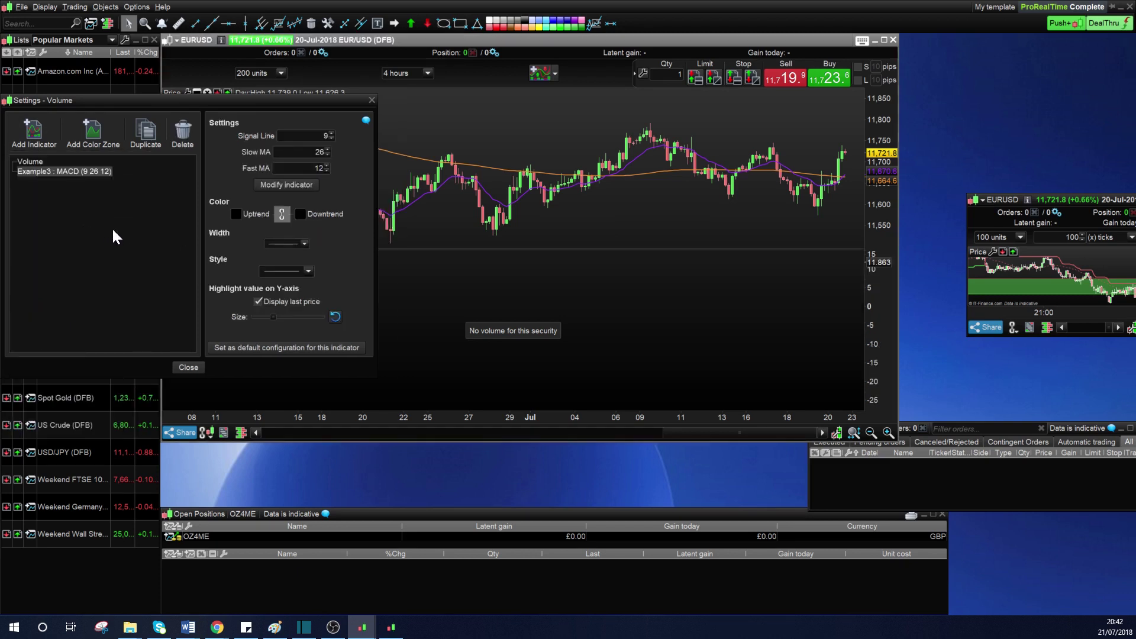
left_click(37, 133)
mouse_move(143, 183)
left_mouse_down()
mouse_move(143, 196)
mouse_move(142, 164)
left_mouse_up()
scroll(135, 285, "down", 15)
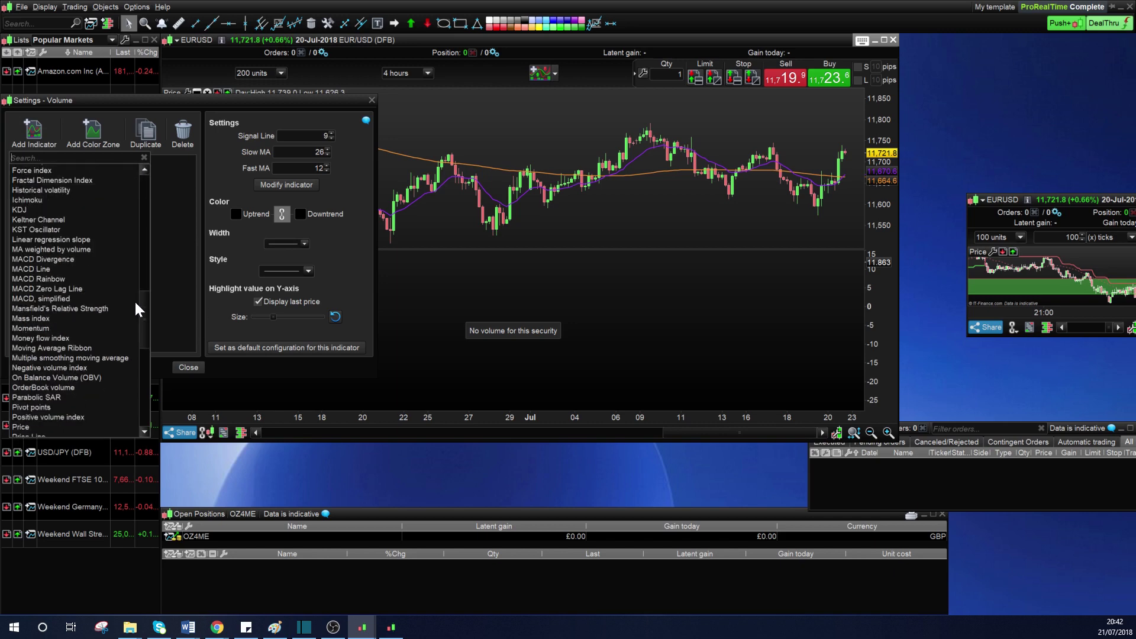
left_click(45, 268)
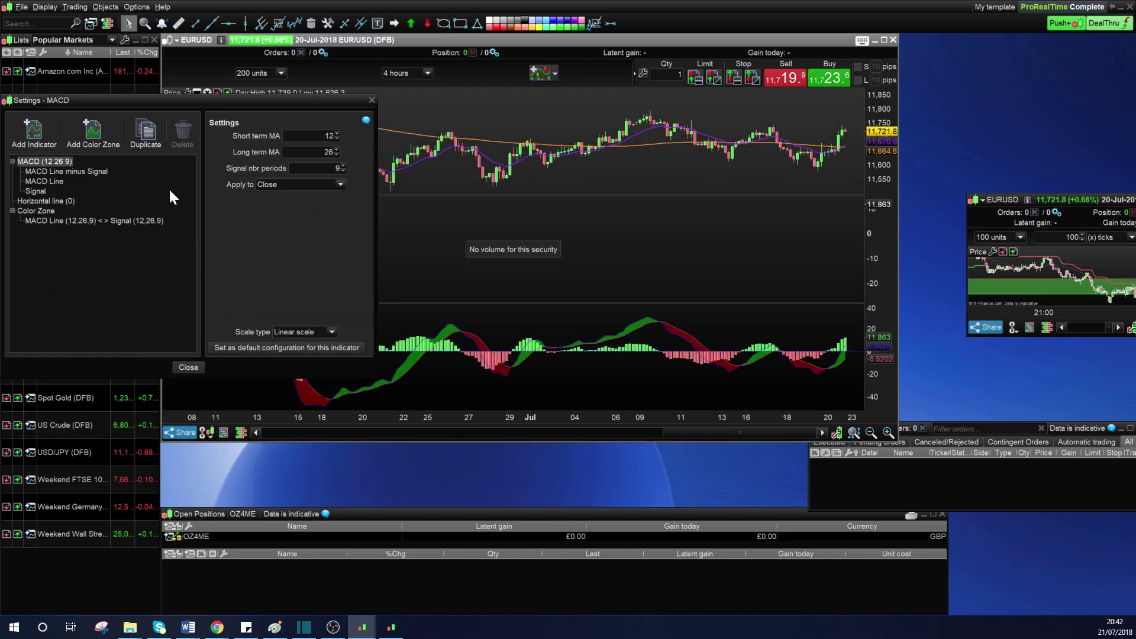
- Add the Relative strength index (RSI) in a new panel with its 14 periods and close its settings
left_click(23, 133)
left_click_drag(143, 177, 140, 353)
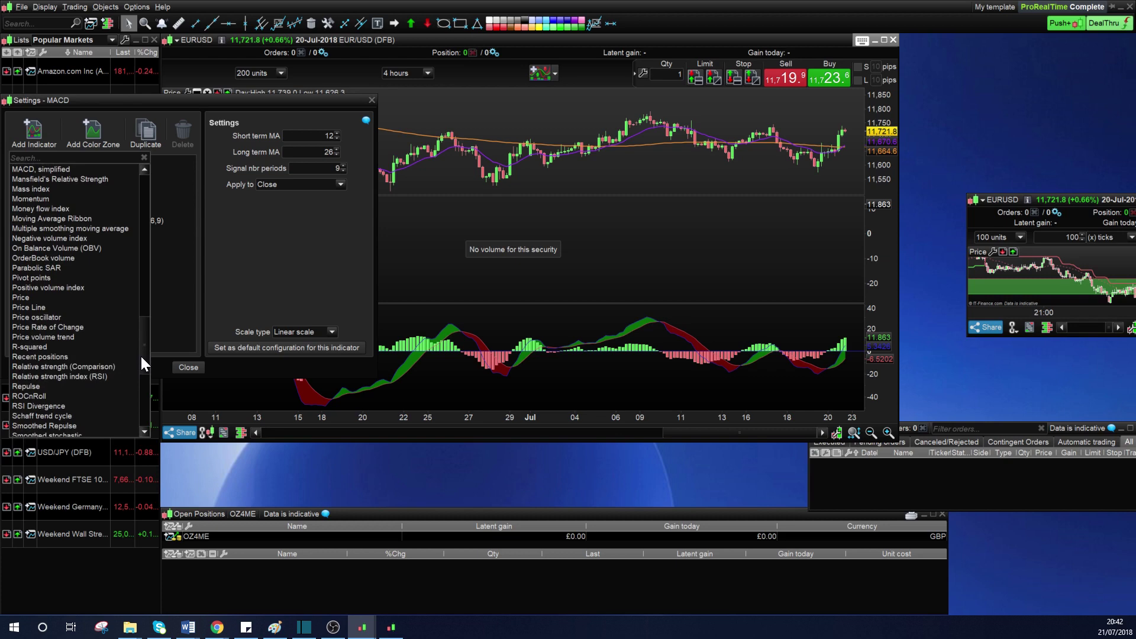
left_click(111, 376)
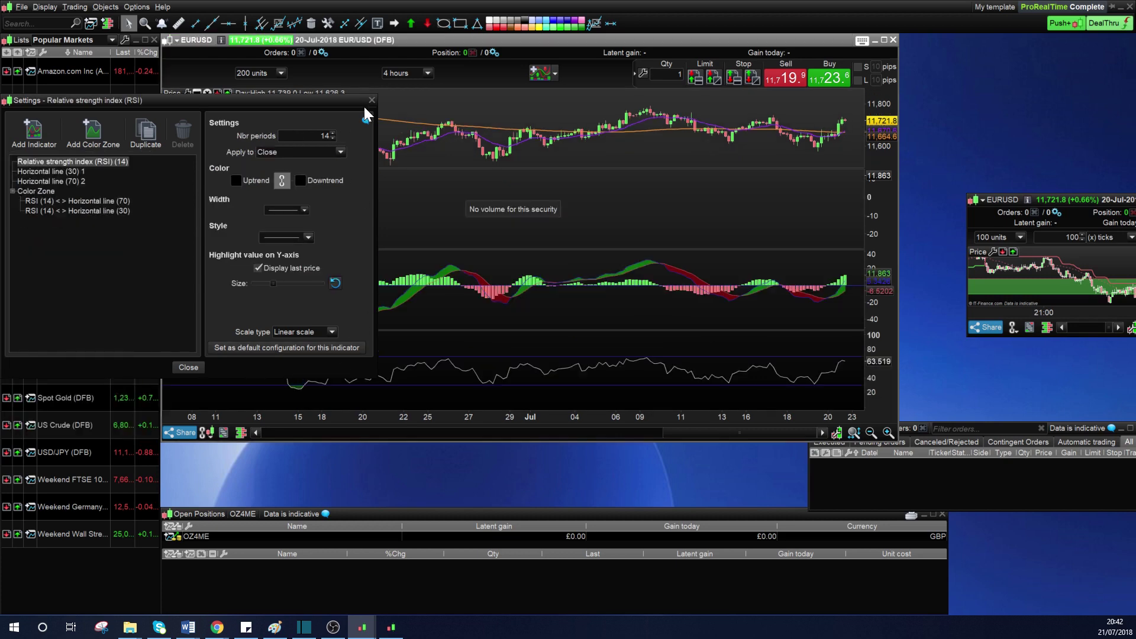
left_click(372, 98)
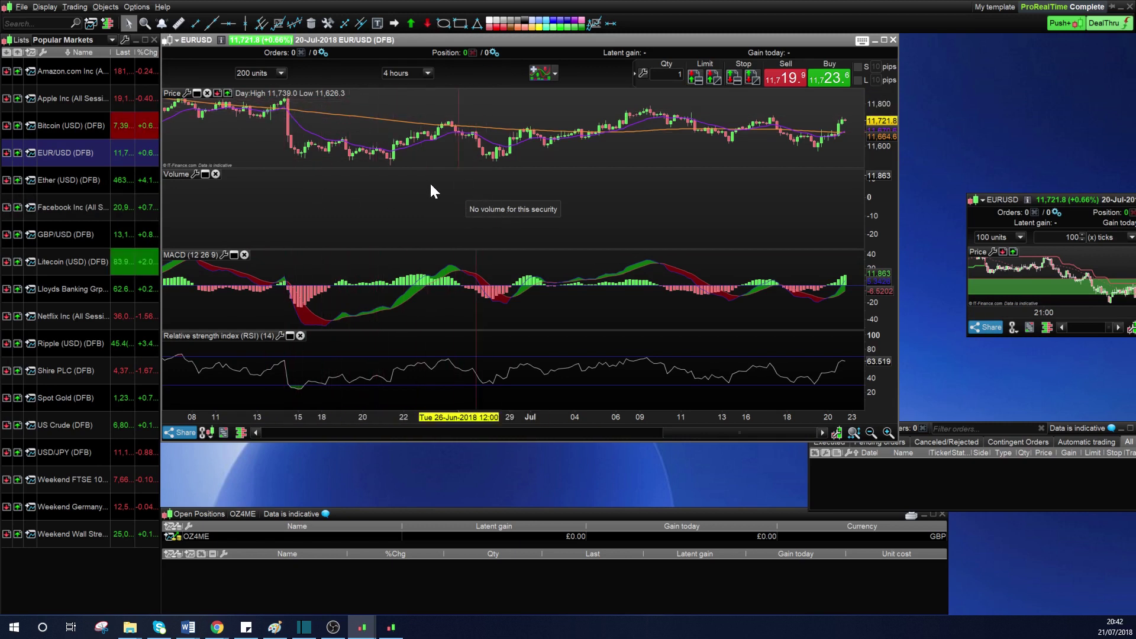
- Load Apple Inc (All Sessions) from the Popular Markets list into the 4-hour chart and show a longer price history
left_click(51, 98)
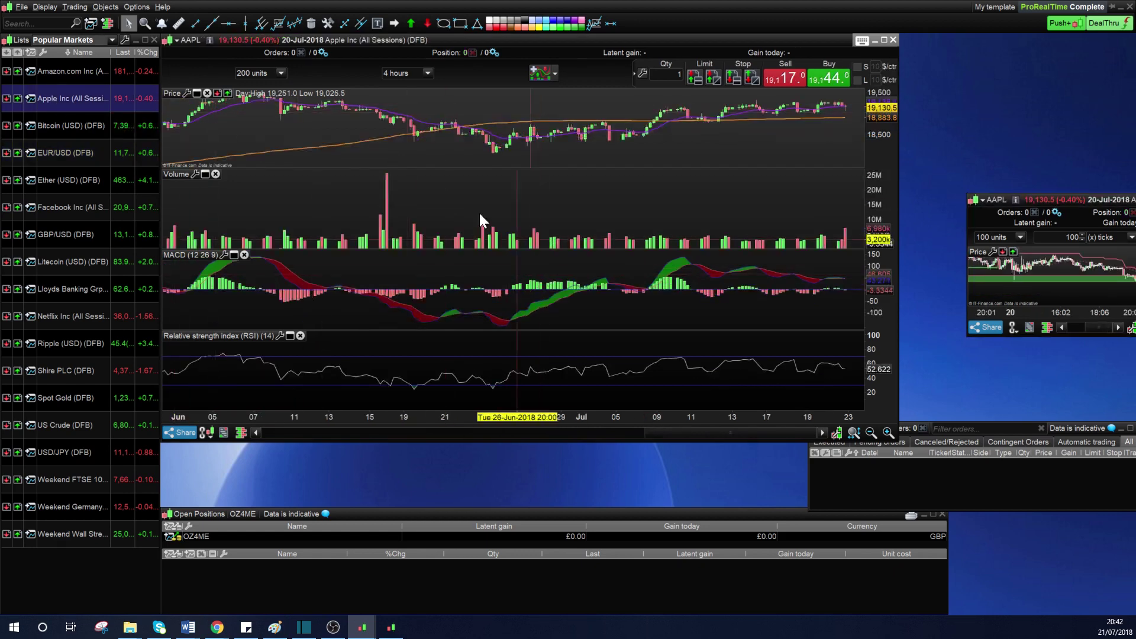
scroll(543, 211, "down", 2)
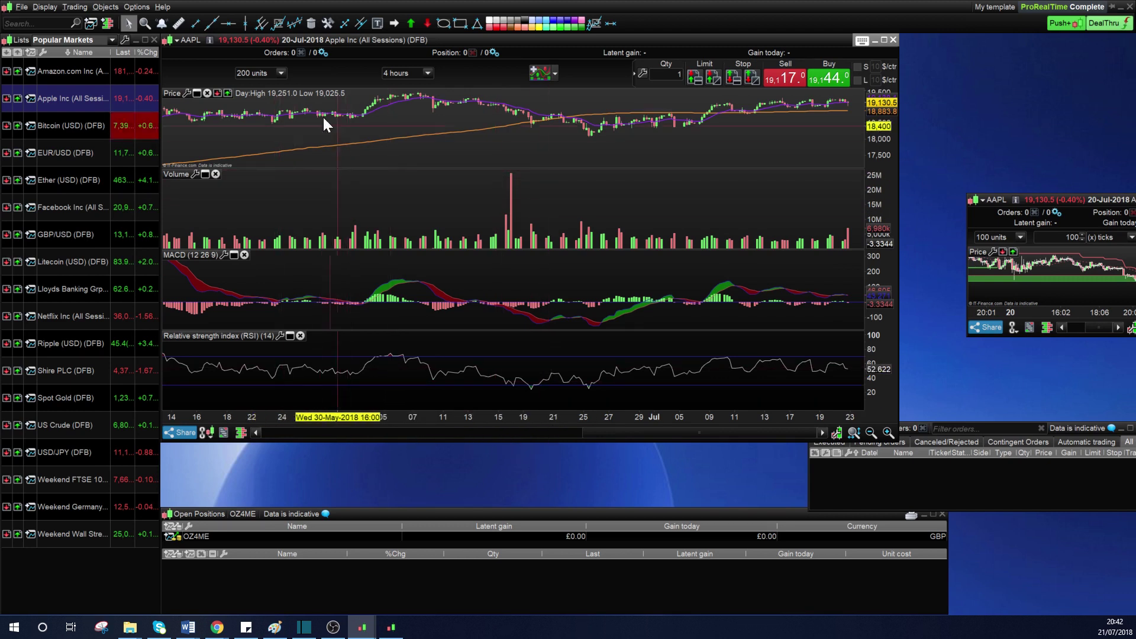
- Enable the display of comments for charts in the platform options and close the options window
left_click(80, 8)
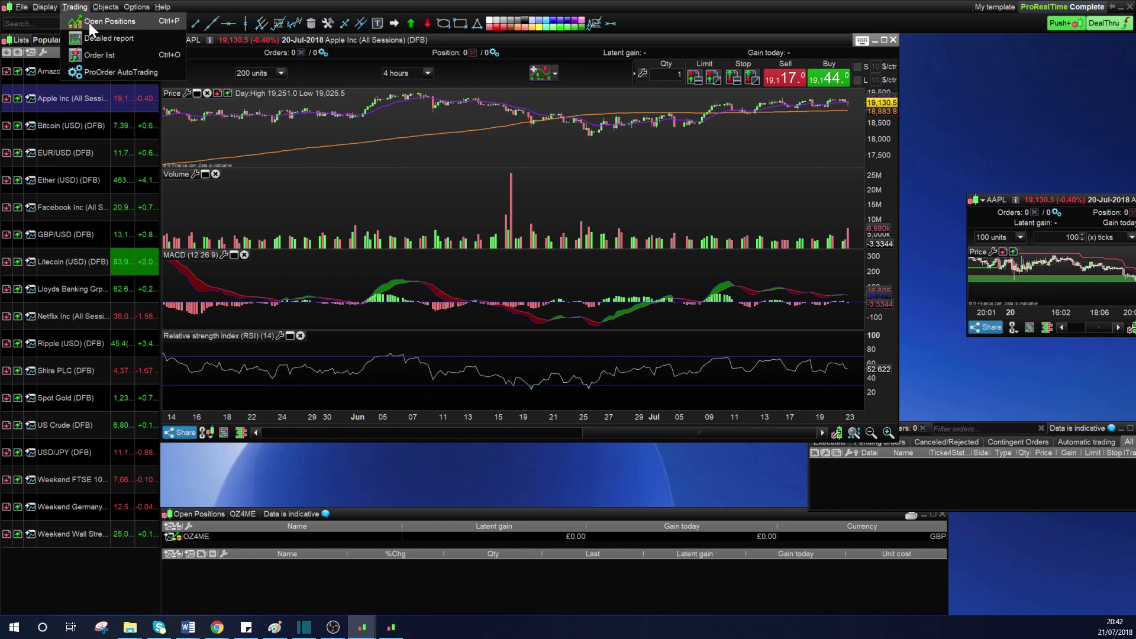
mouse_move(107, 8)
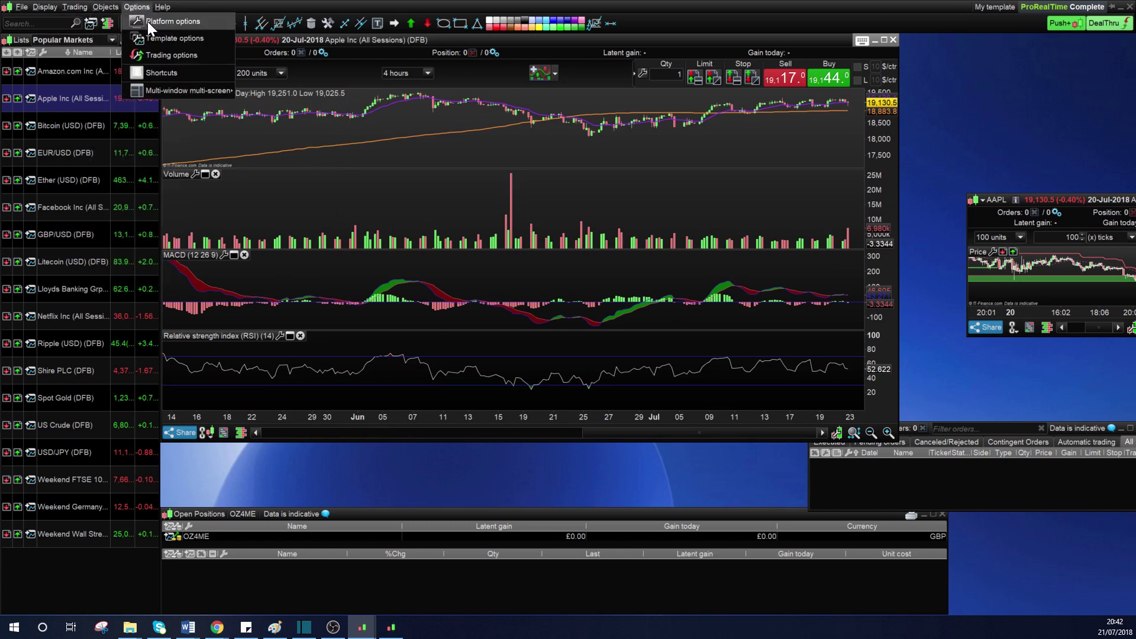
left_click(148, 22)
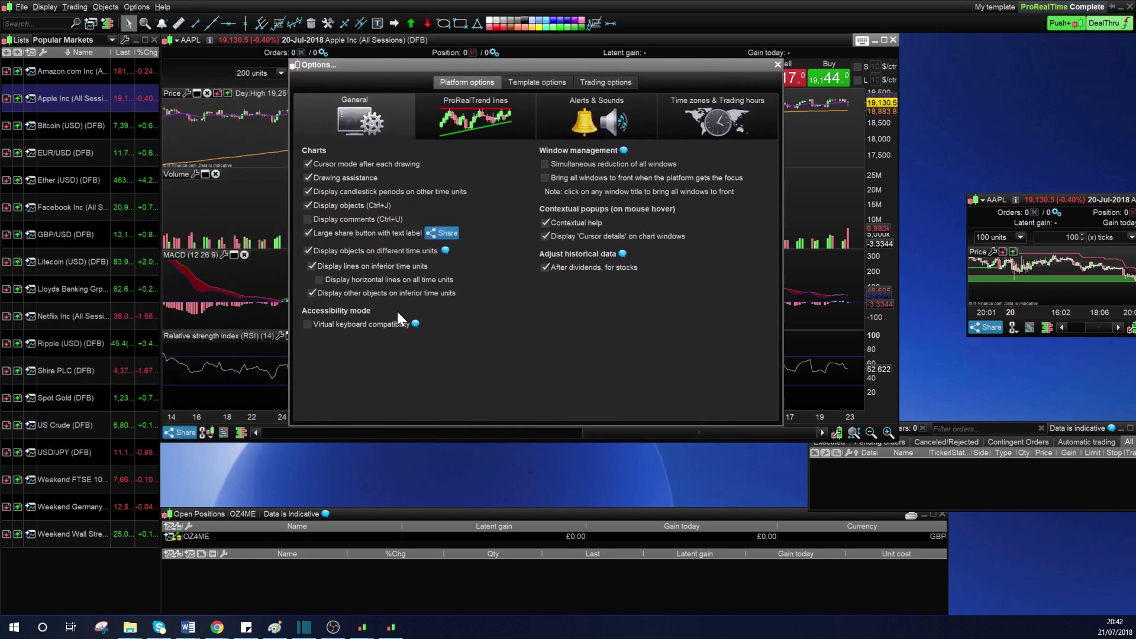
left_click(307, 219)
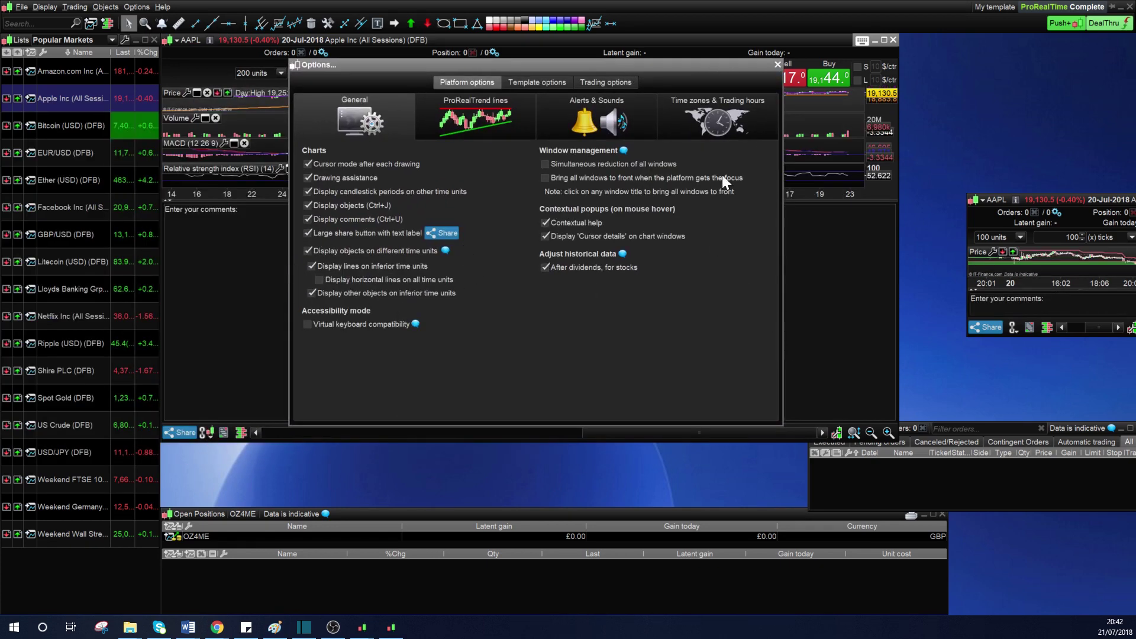
left_click(777, 65)
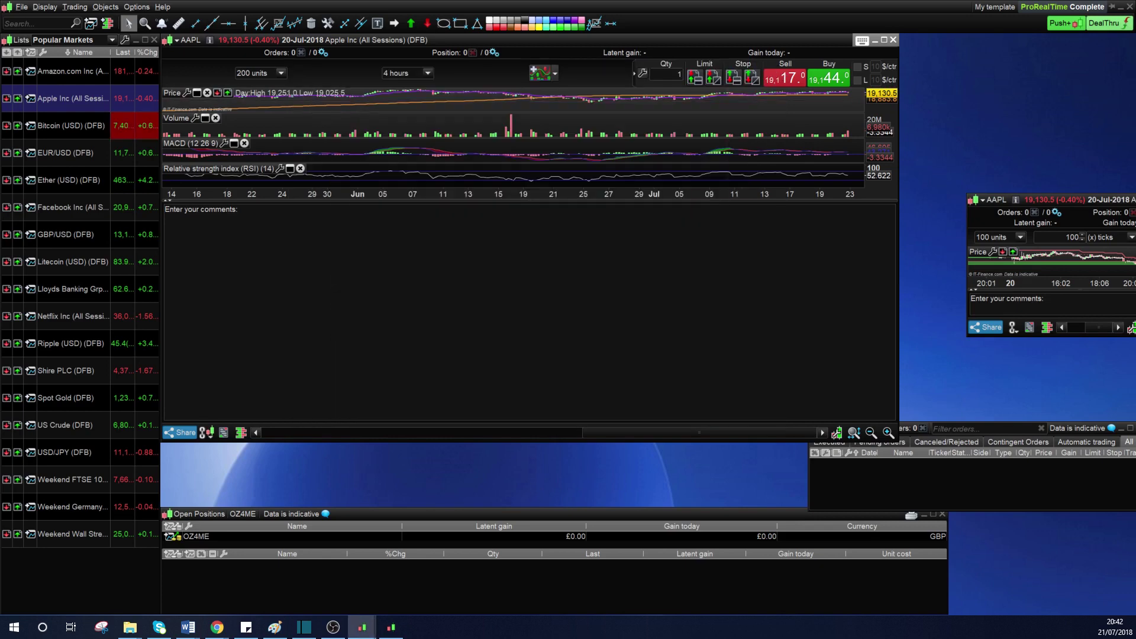
- Reduce the comment zone to a narrow strip and extend the Apple chart window down to the Open Positions window
left_click_drag(373, 198, 362, 389)
left_click(362, 402)
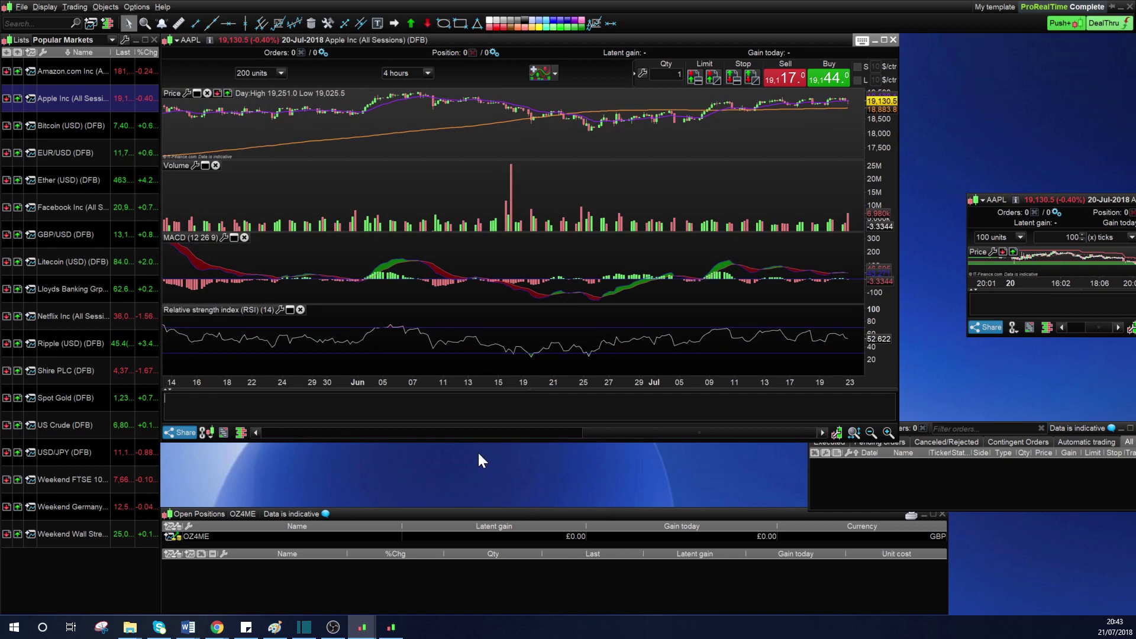
left_click_drag(488, 442, 472, 505)
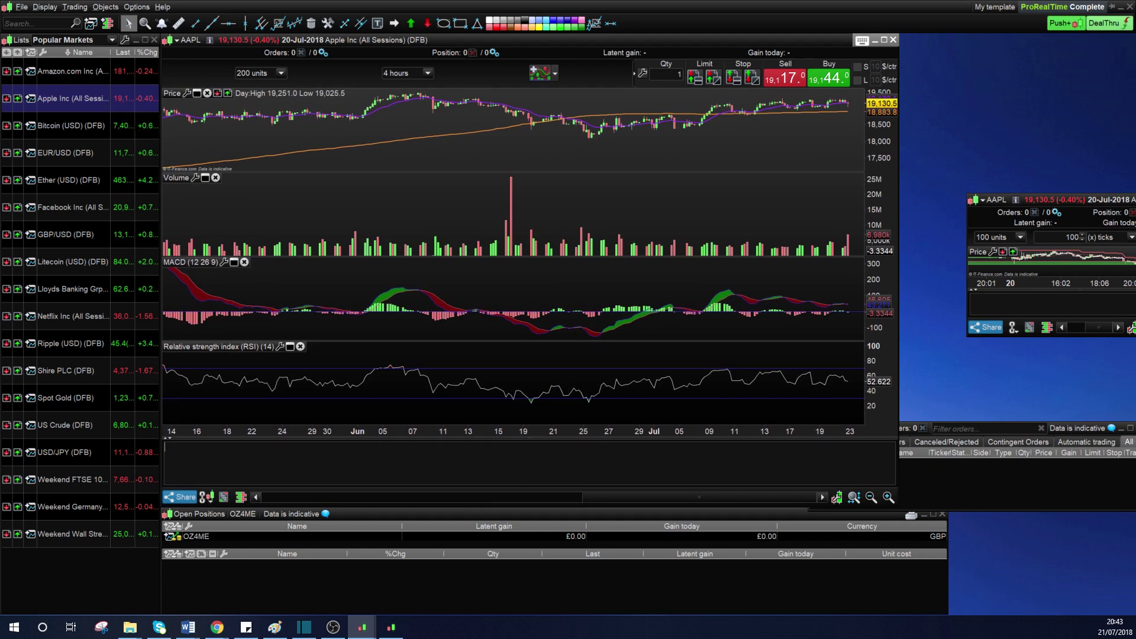
left_click_drag(363, 437, 362, 450)
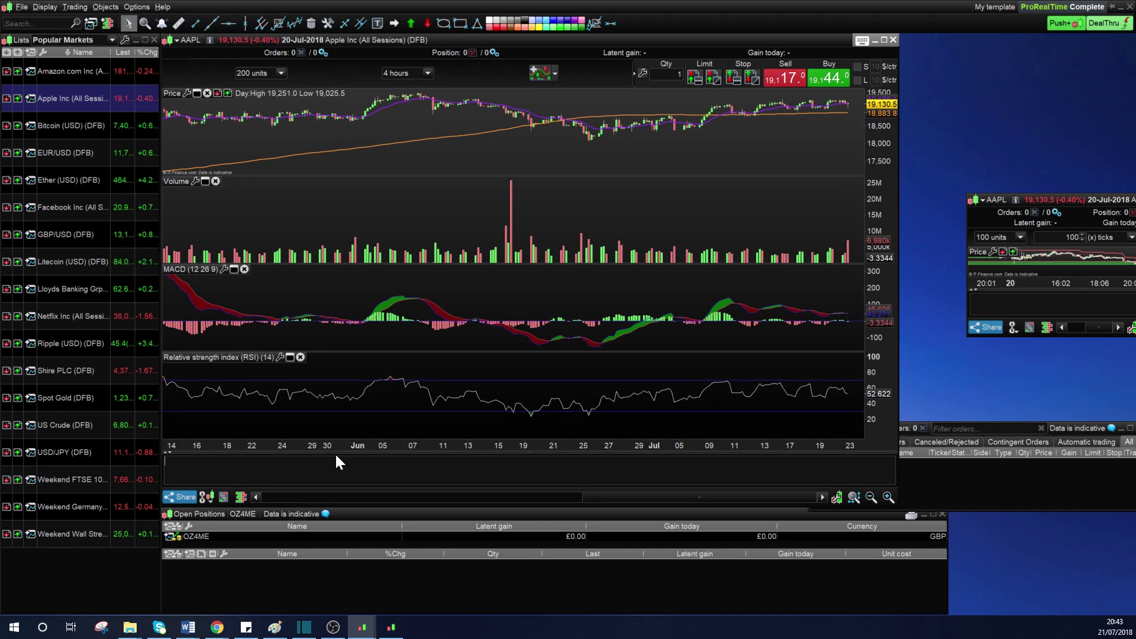
left_click_drag(338, 453, 339, 461)
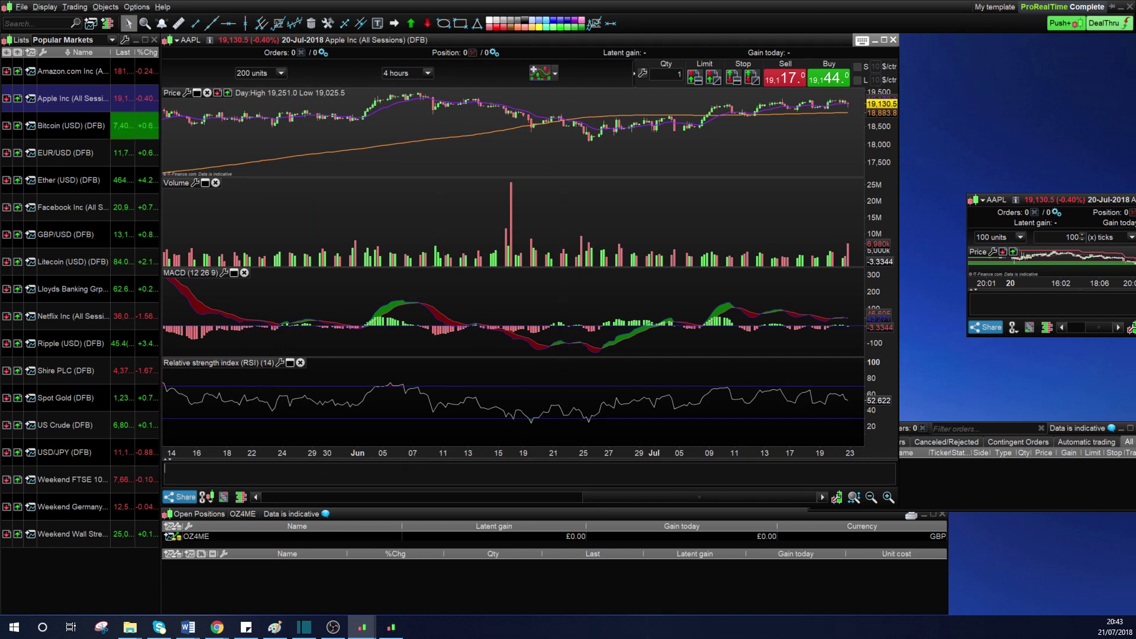
- Look up the keyboard shortcut for Display comments in the platform shortcuts list and close the list
left_click(136, 5)
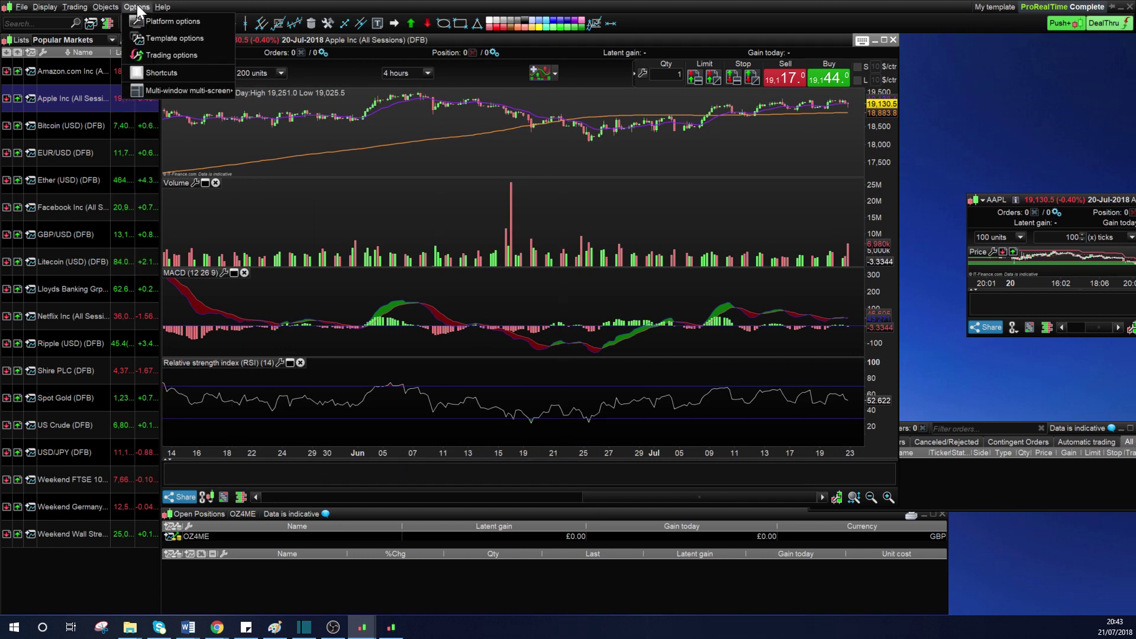
left_click(148, 67)
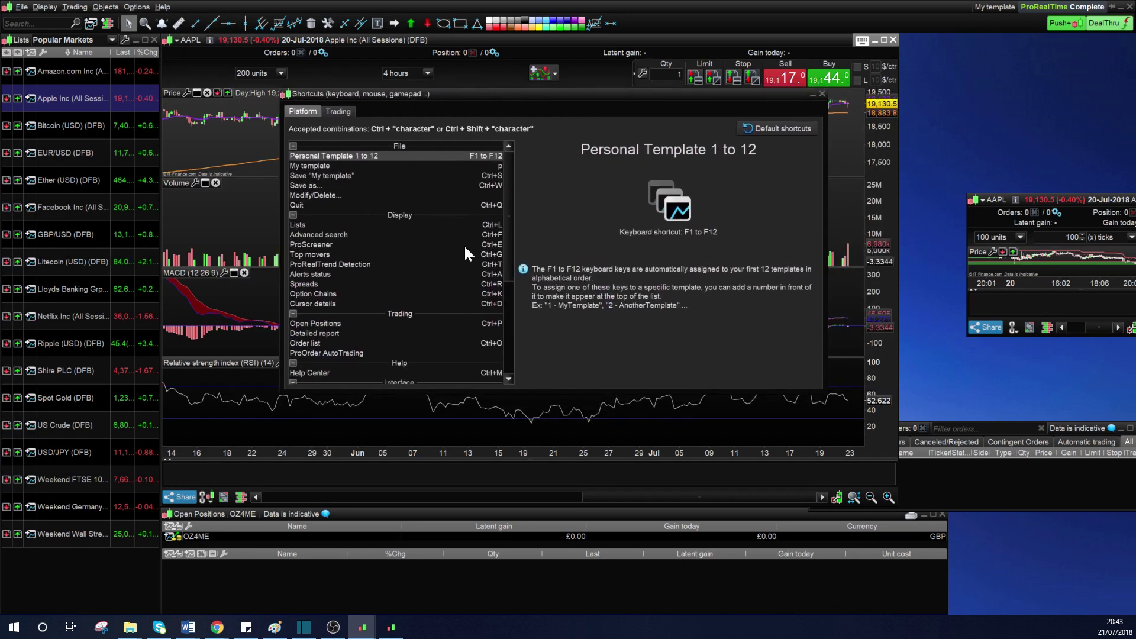
scroll(417, 255, "down", 6)
scroll(429, 272, "up", 1)
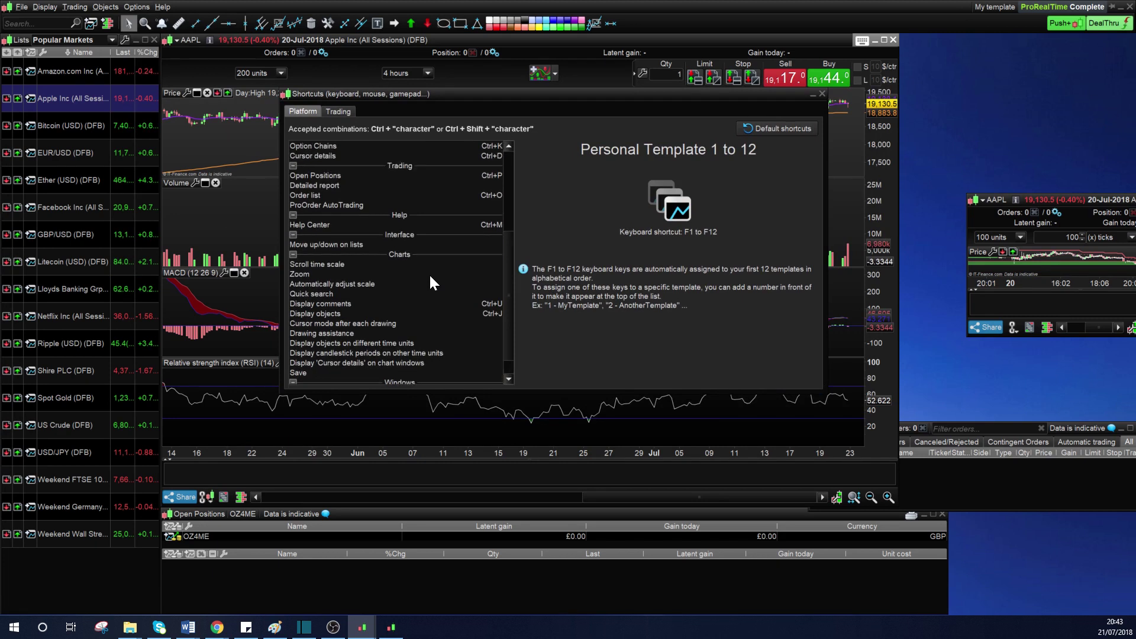
scroll(431, 274, "down", 1)
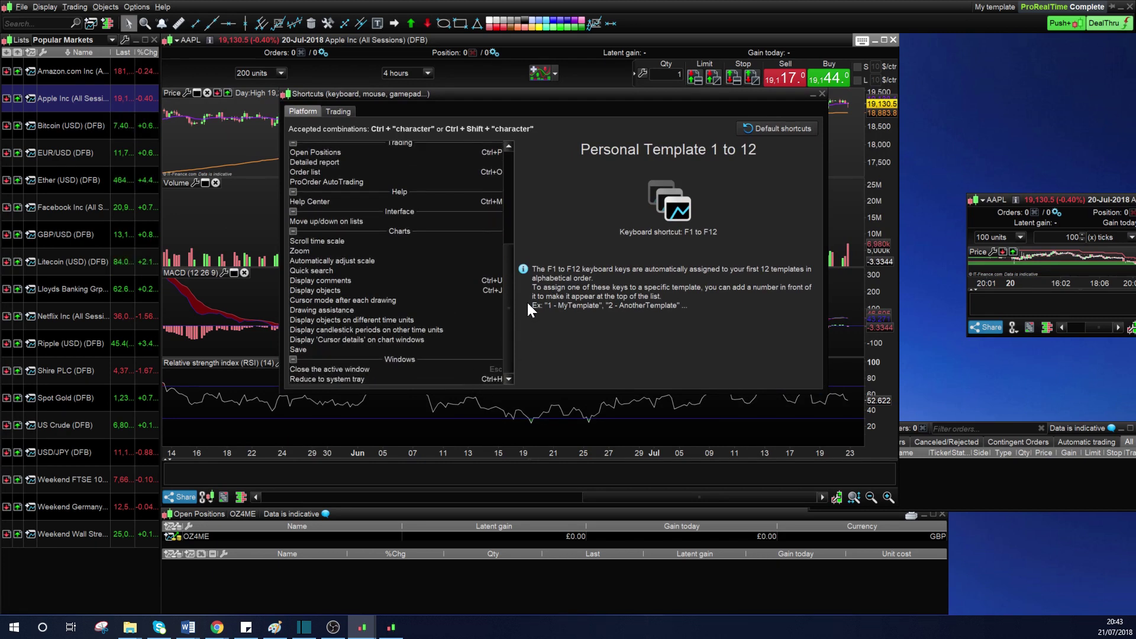
left_click(344, 282)
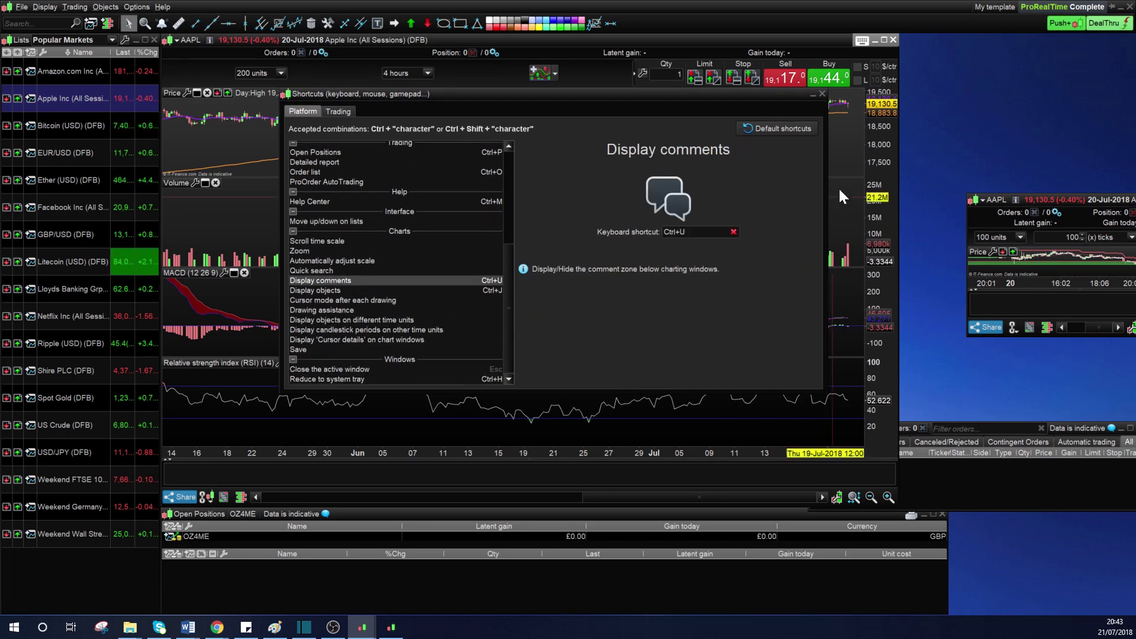
left_click(822, 94)
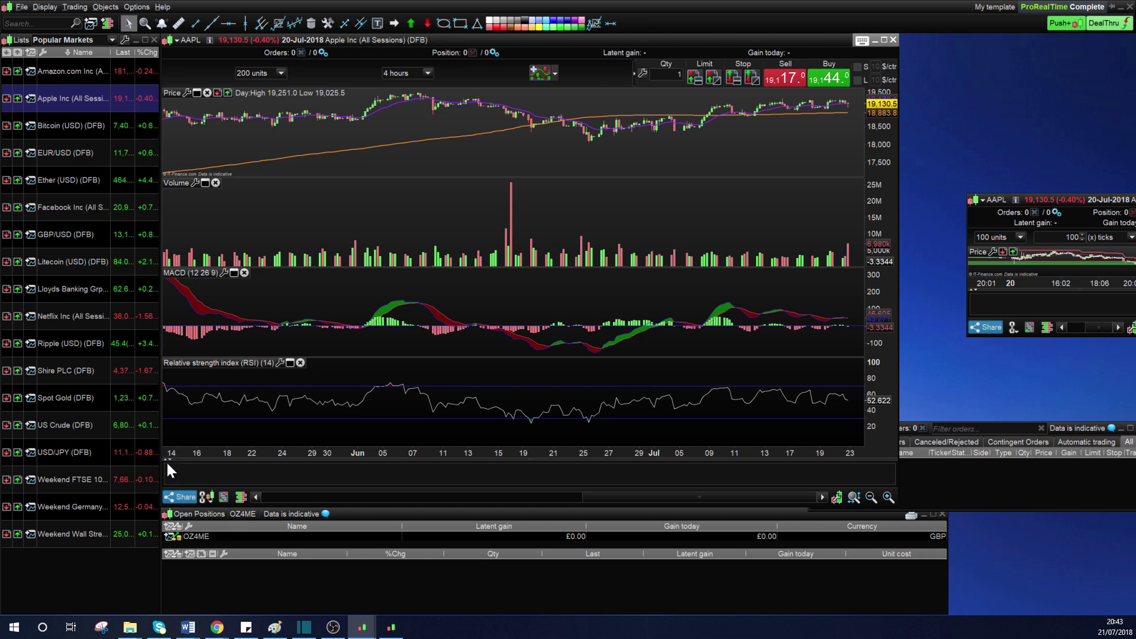
- Shrink the comment zone below the Apple chart further, enter trial text in it and delete that text
left_click_drag(169, 457, 166, 482)
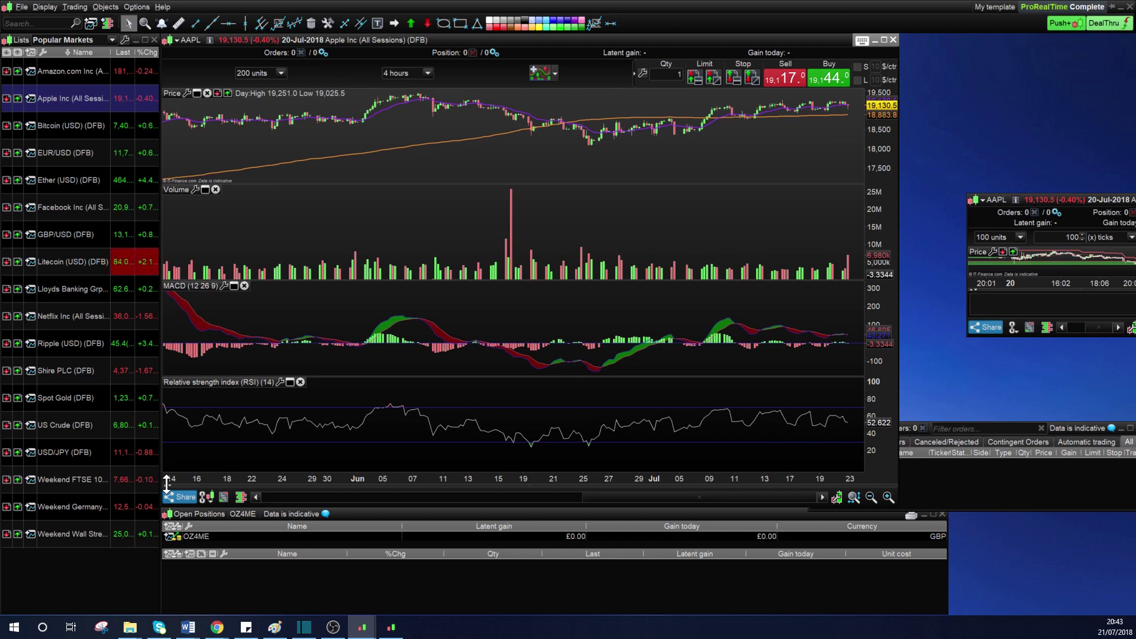
type("saiu")
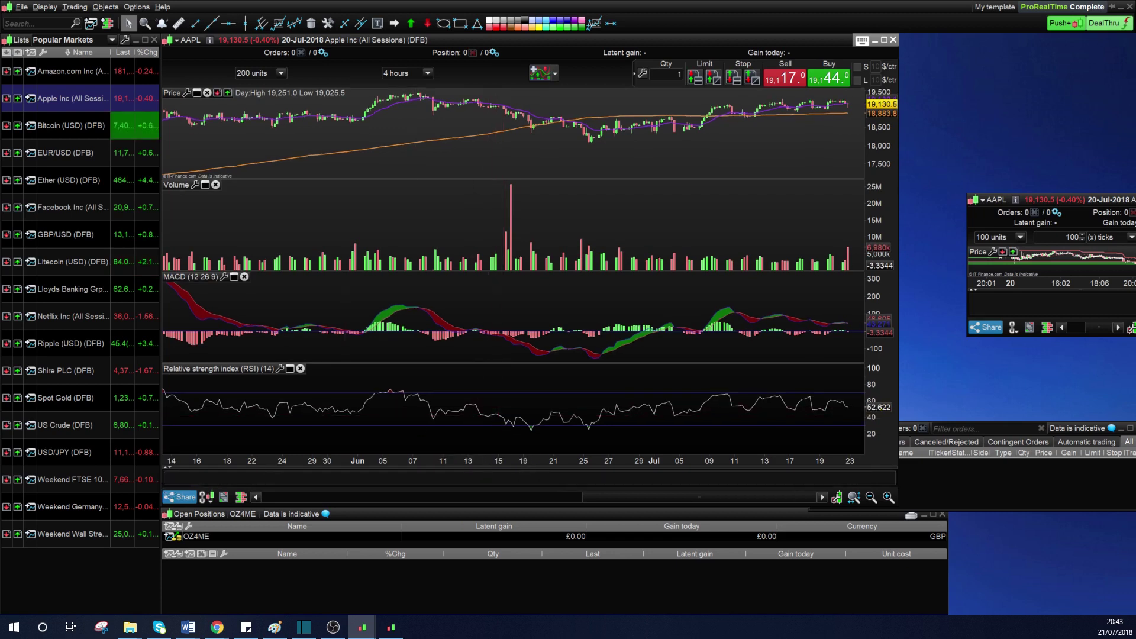
key("BackSpace")
key("BackSpace")
key("BackSpace")
key("BackSpace")
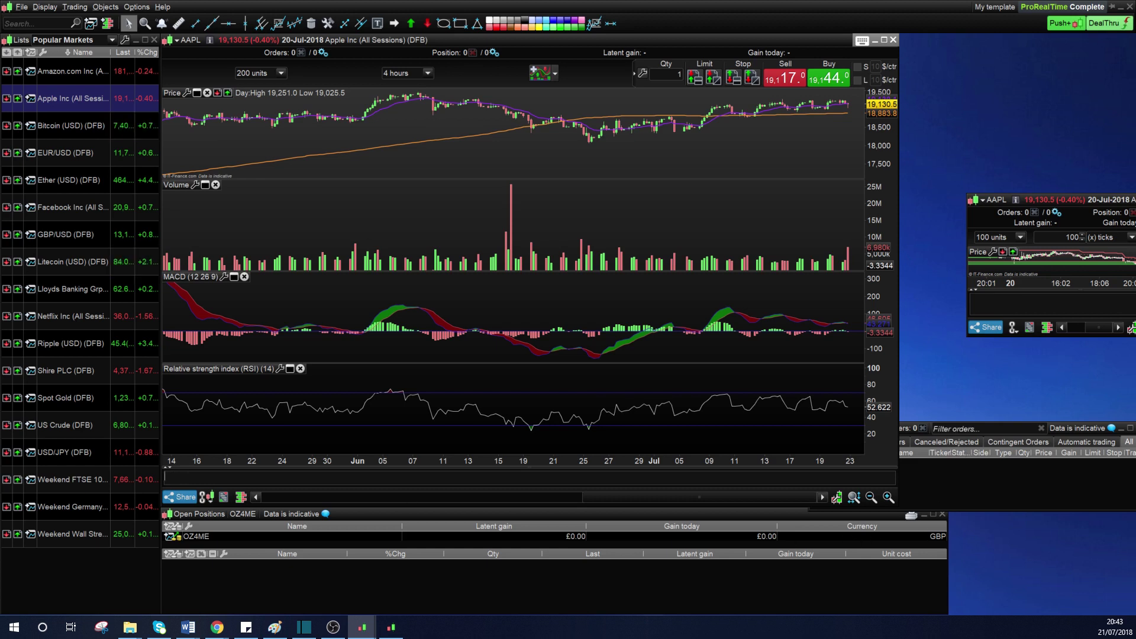
- Close the Order list window and the small Apple tick chart window
left_click_drag(1076, 424, 813, 416)
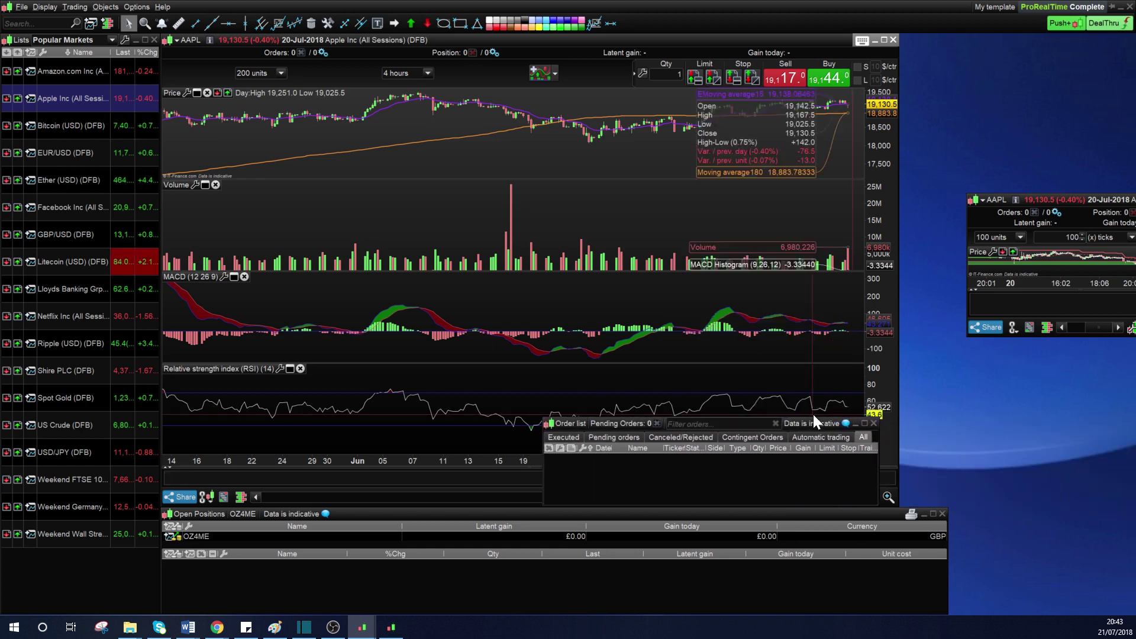
left_click(873, 423)
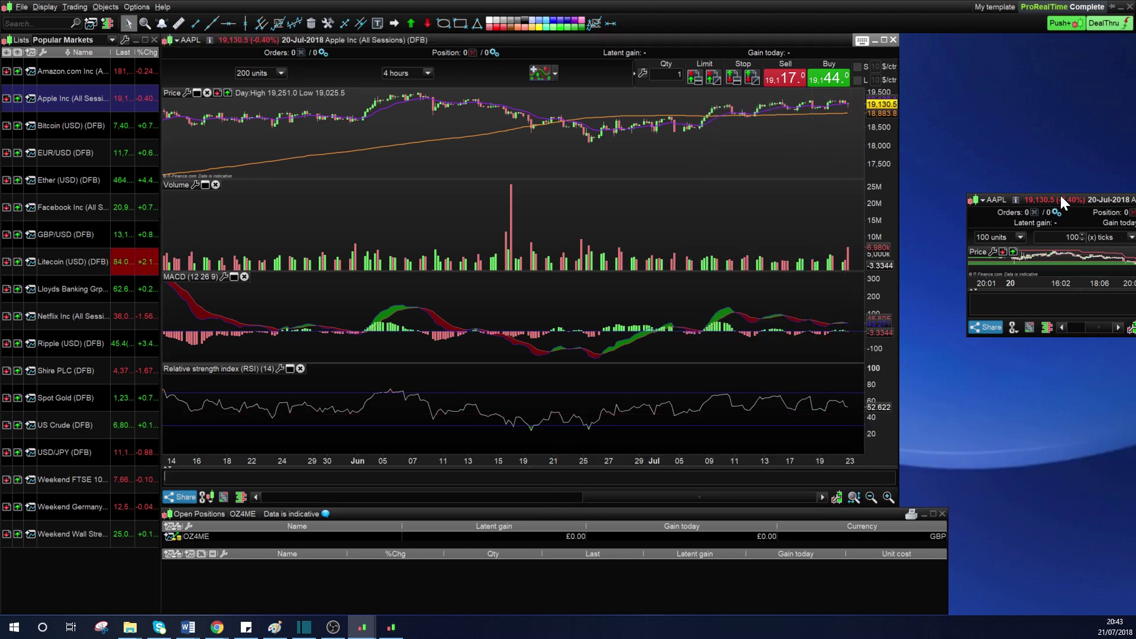
left_click_drag(1061, 199, 630, 201)
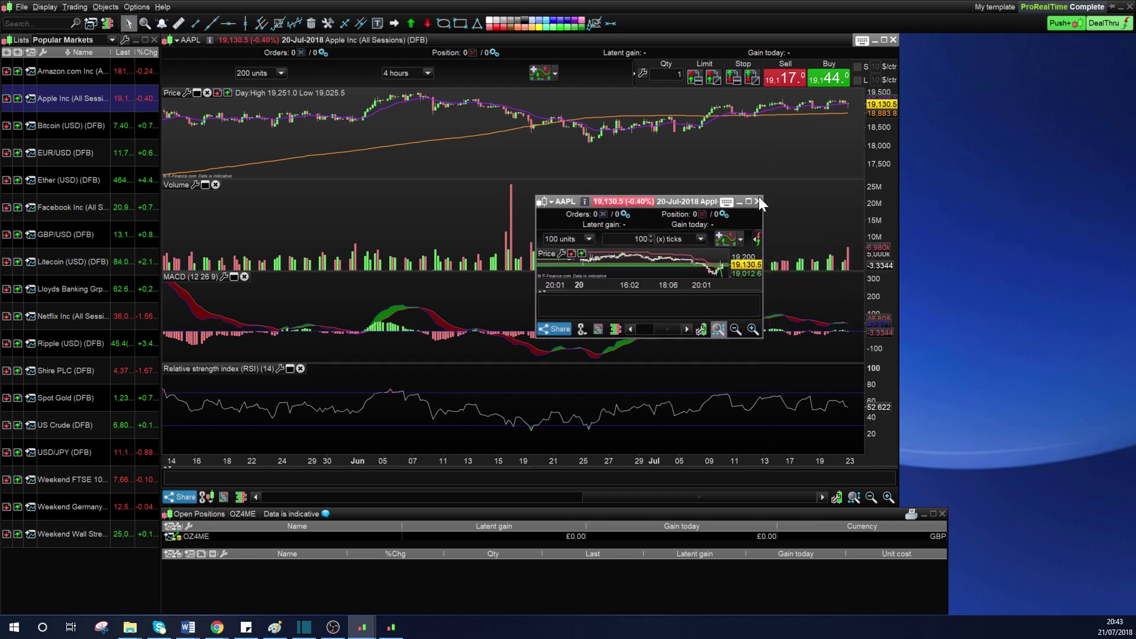
left_click(756, 202)
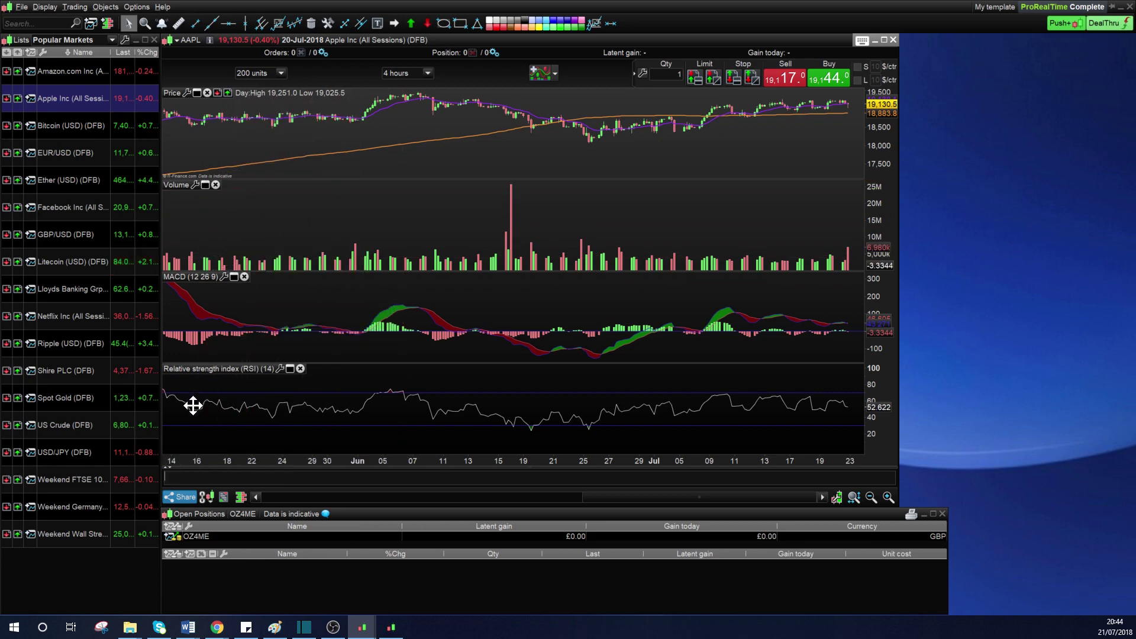
- Reorder the indicator panels as MACD, RSI and Volume below the price, and make the Volume panel shorter
left_click_drag(191, 180, 192, 409)
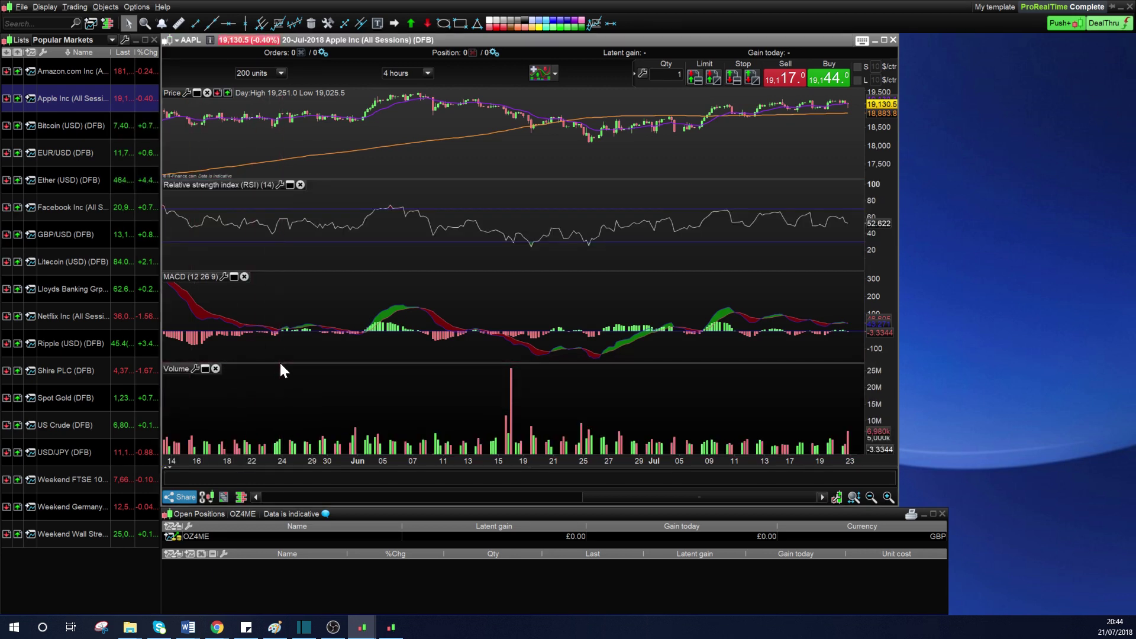
left_click_drag(280, 368, 269, 400)
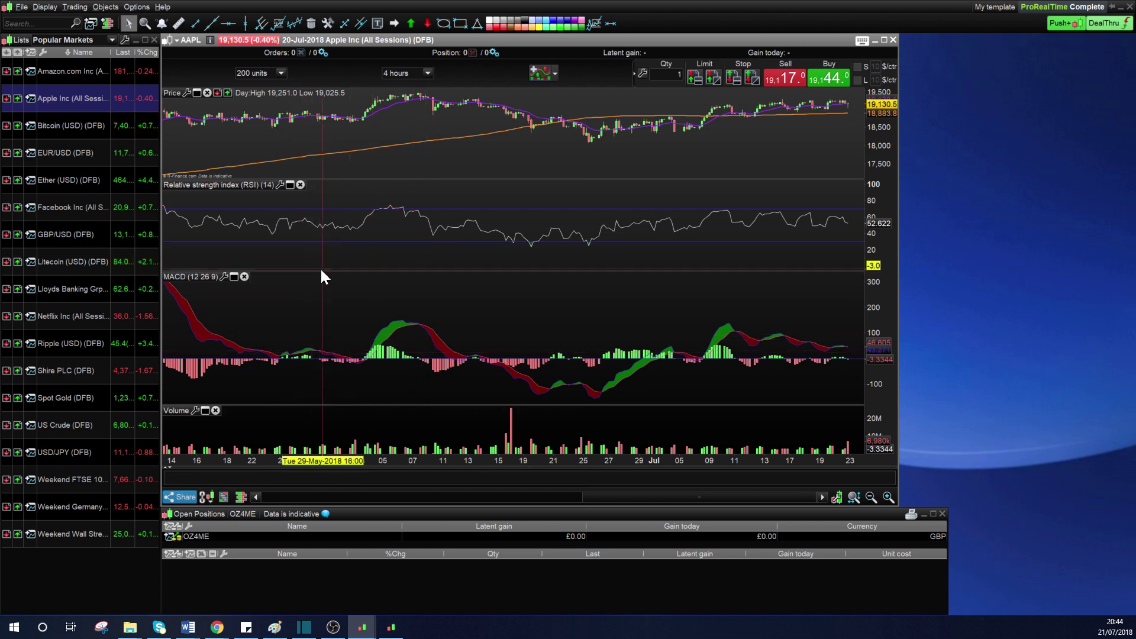
left_click_drag(176, 185, 166, 310)
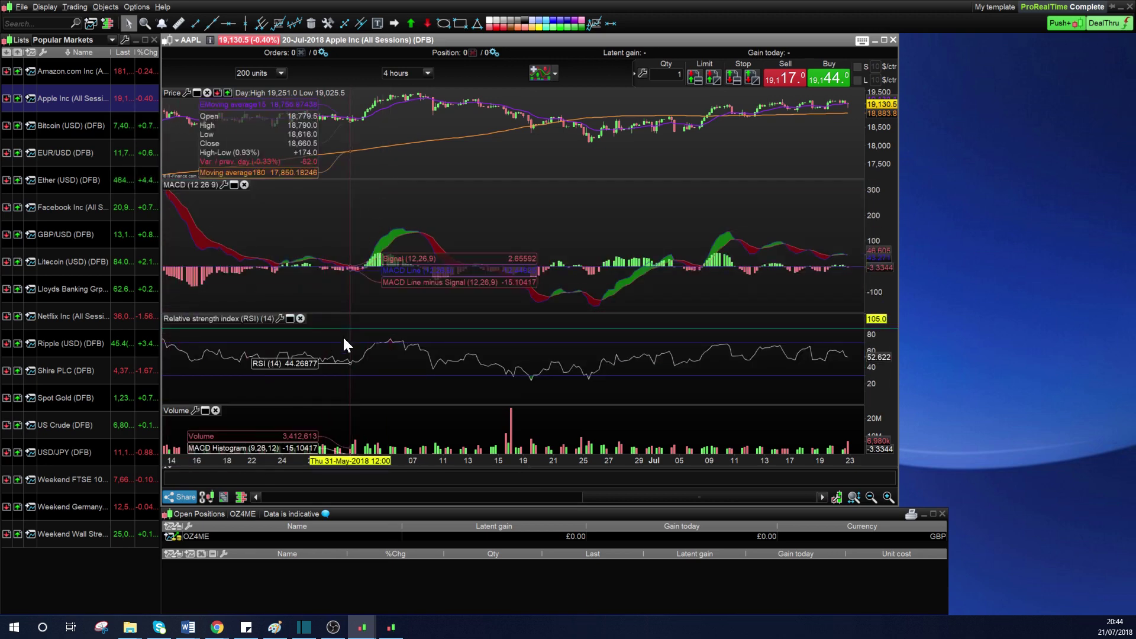
- Reduce the heights of the RSI and MACD panels so the Price panel takes most of the Apple chart
left_click_drag(346, 313, 346, 364)
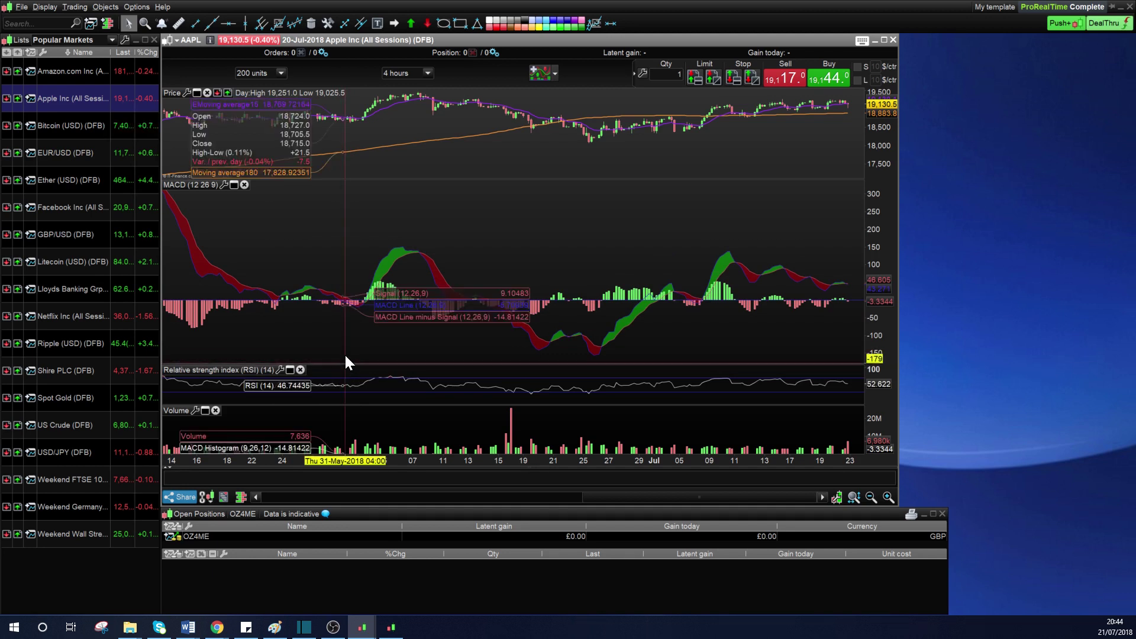
left_click_drag(347, 349, 347, 347)
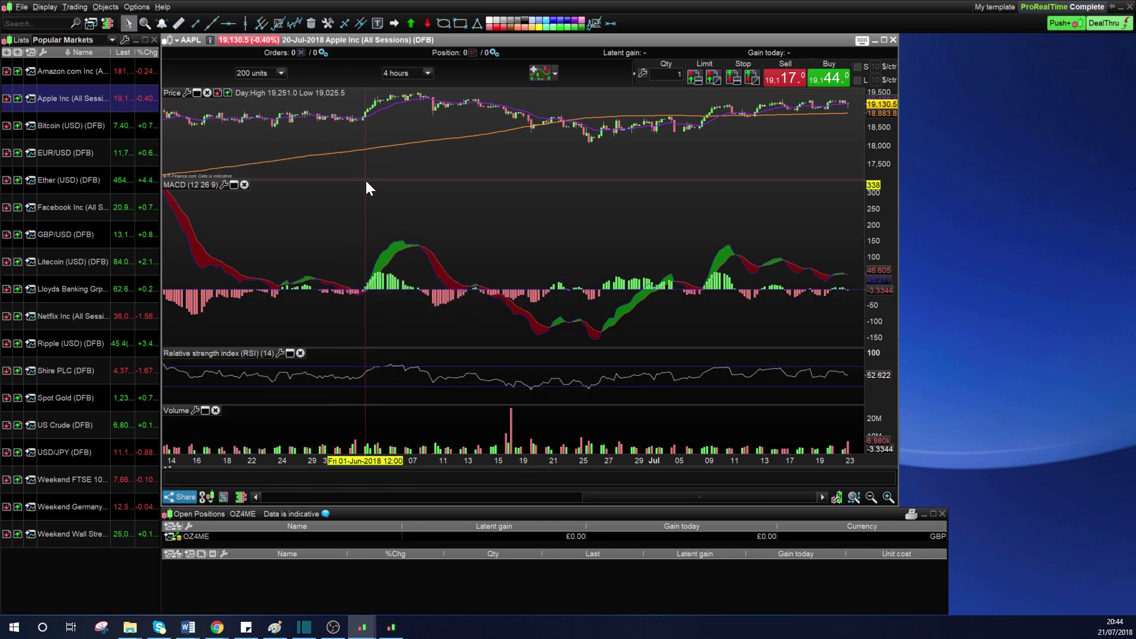
left_click_drag(368, 180, 359, 283)
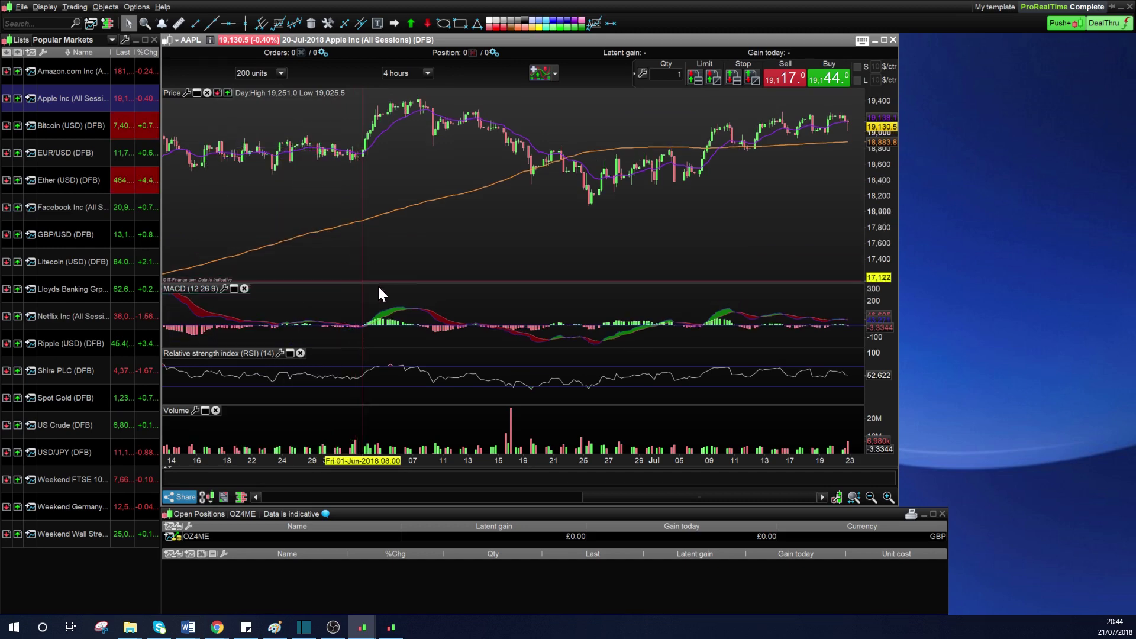
- Expand the Price panel to fill the Apple chart window and restore the layout with all indicator panels
scroll(569, 283, "down", 5)
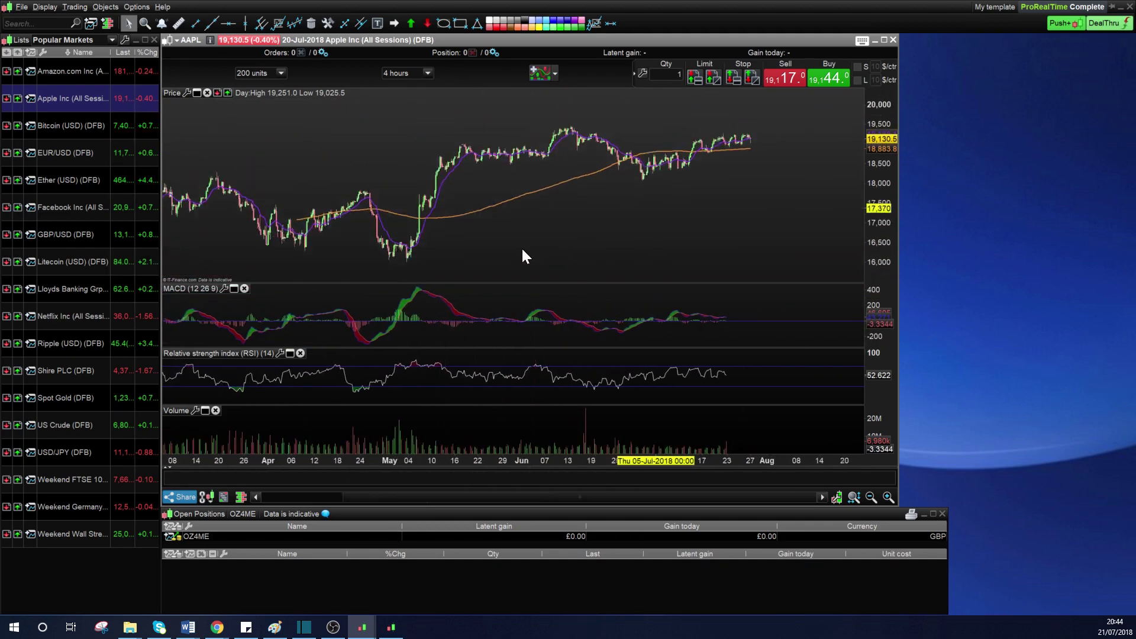
scroll(627, 228, "up", 3)
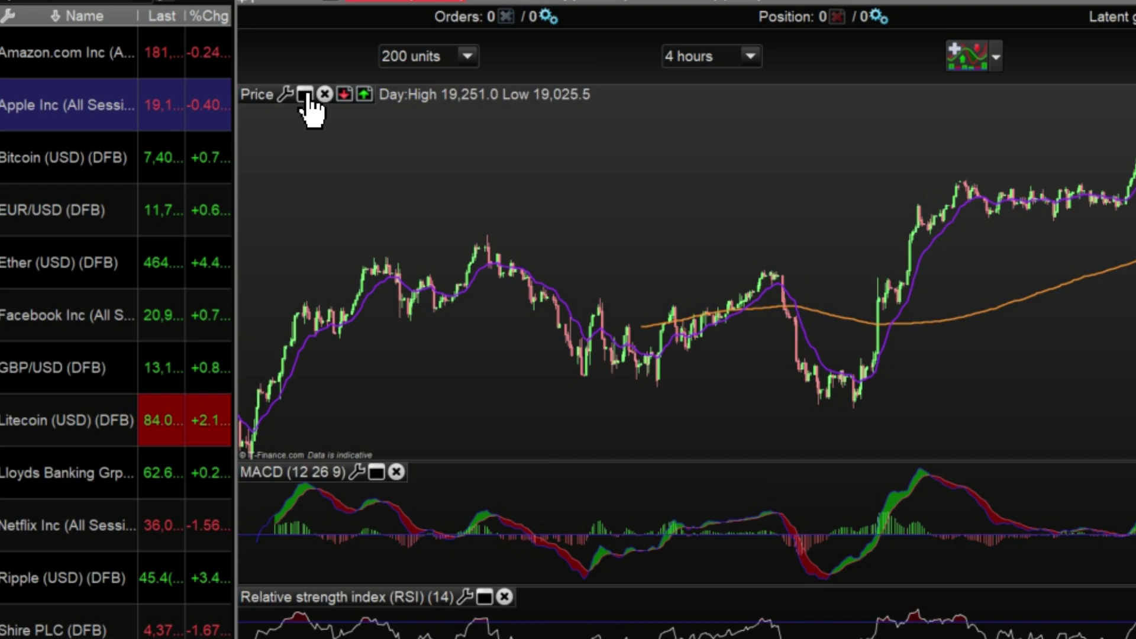
left_click(198, 93)
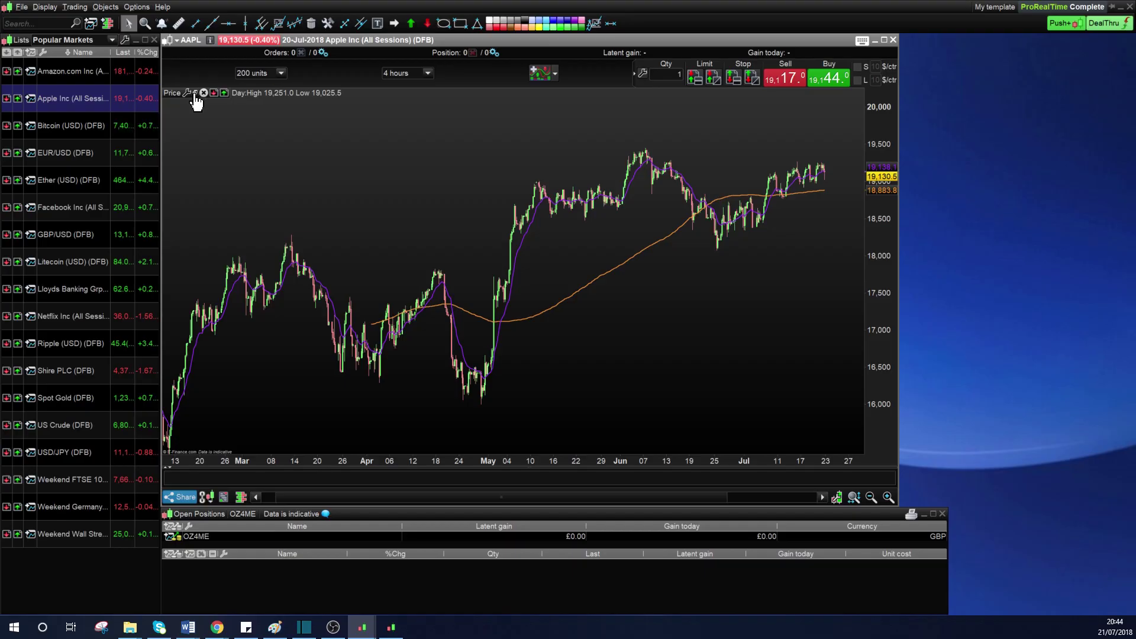
left_click(301, 95)
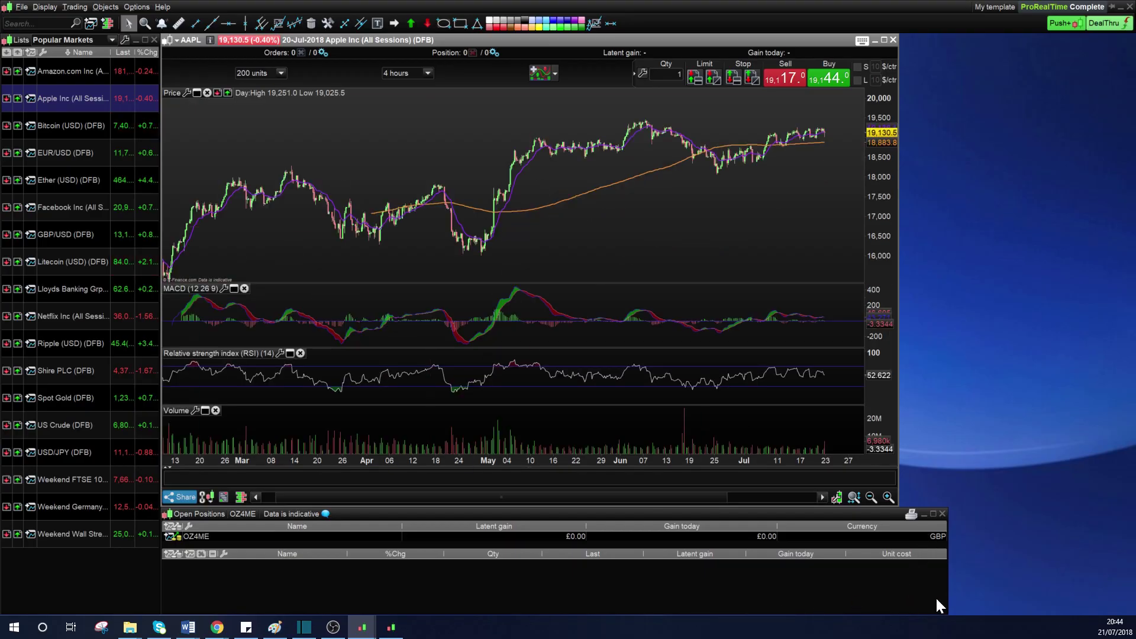
- Widen the Apple chart window to match the width of the Open Positions window
left_click_drag(897, 407, 946, 418)
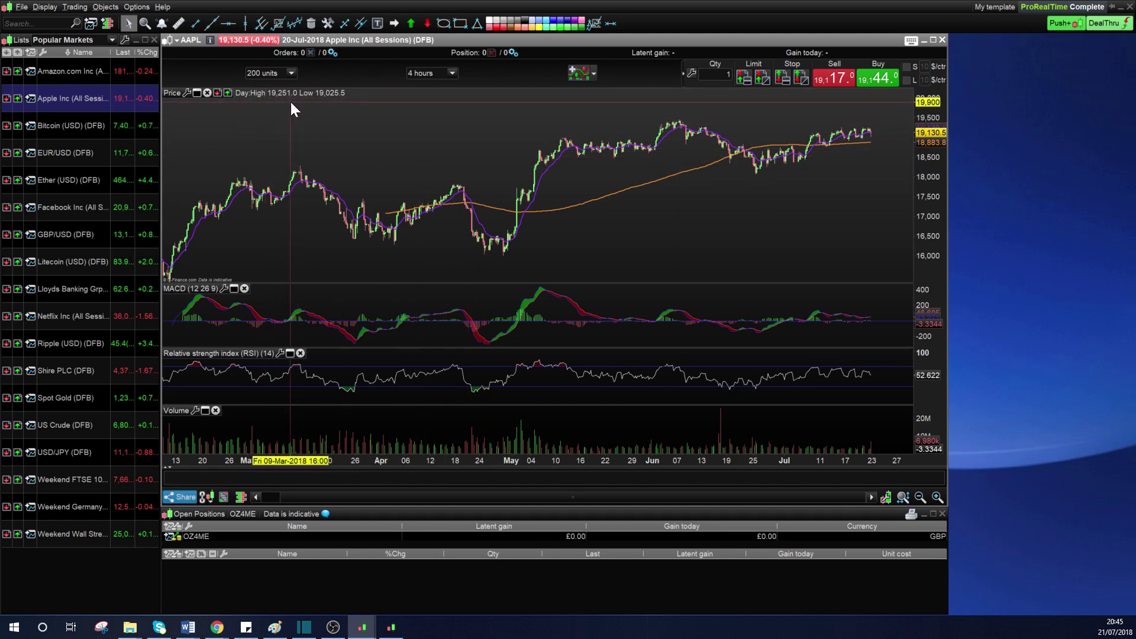
- Open a second Apple chart window from the Popular Markets list and fit it into the empty space beside the main chart
mouse_move(291, 103)
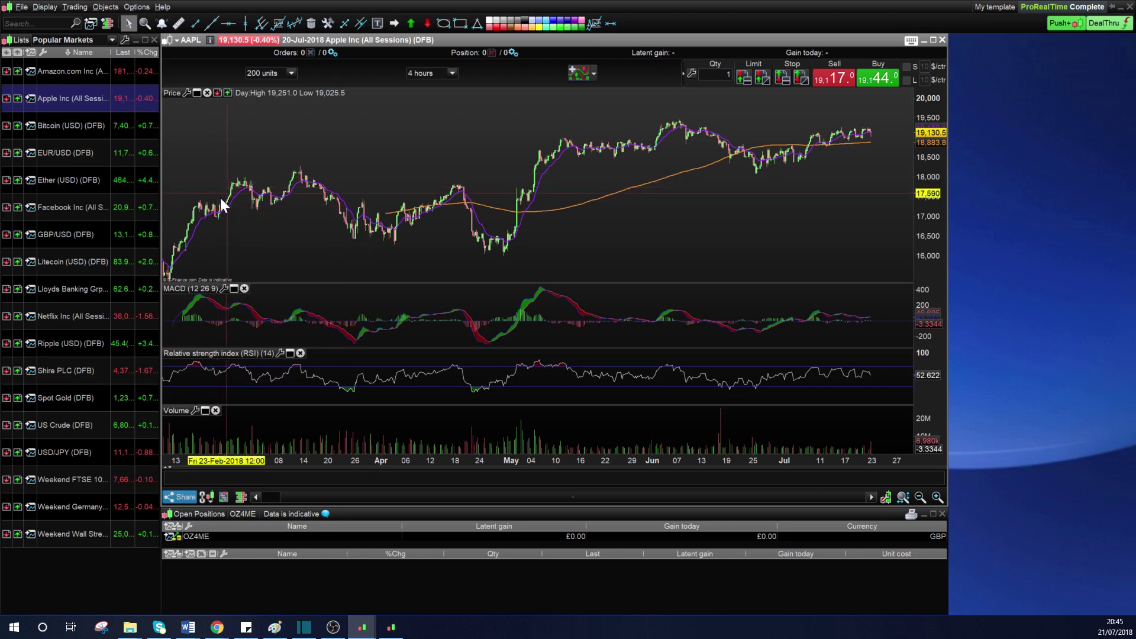
right_click(104, 102)
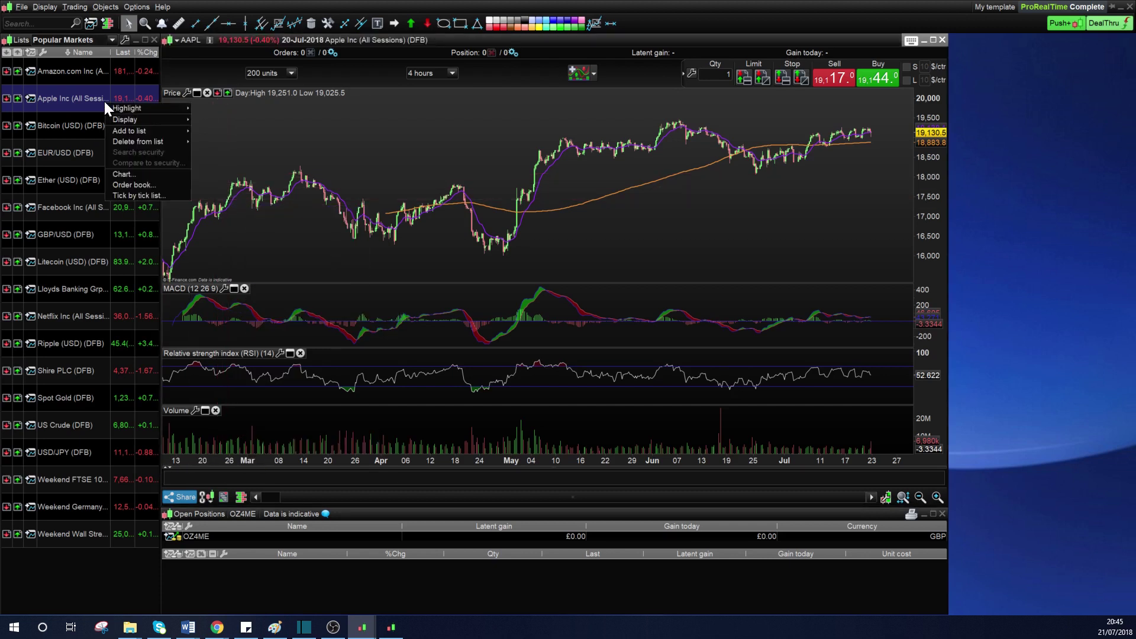
left_click(31, 99)
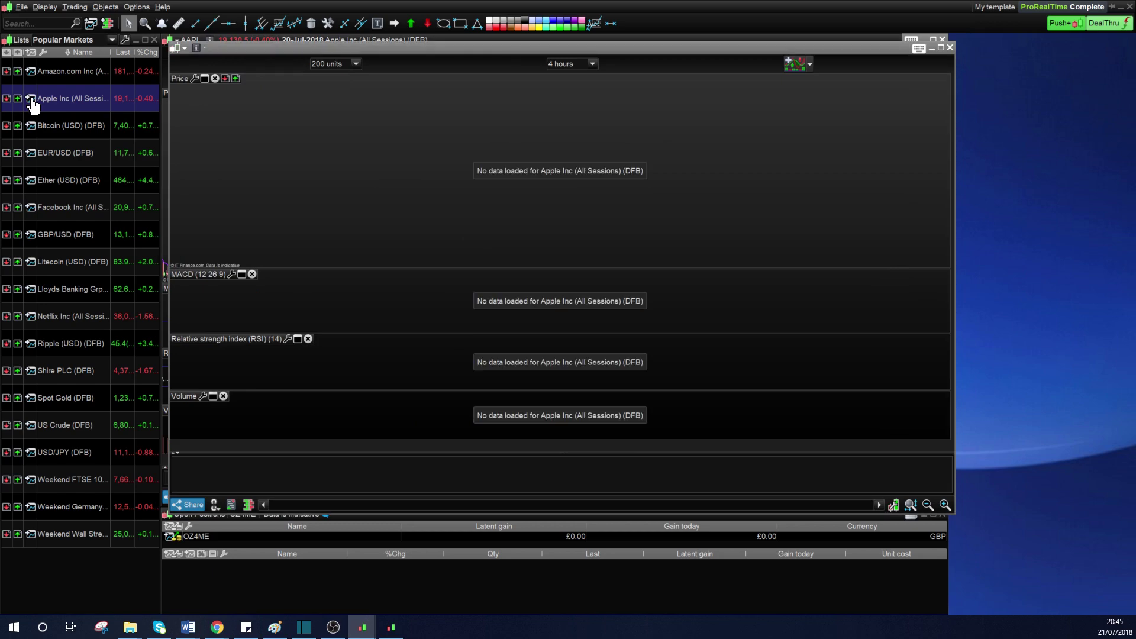
left_click_drag(352, 48, 533, 38)
left_click_drag(348, 161, 950, 203)
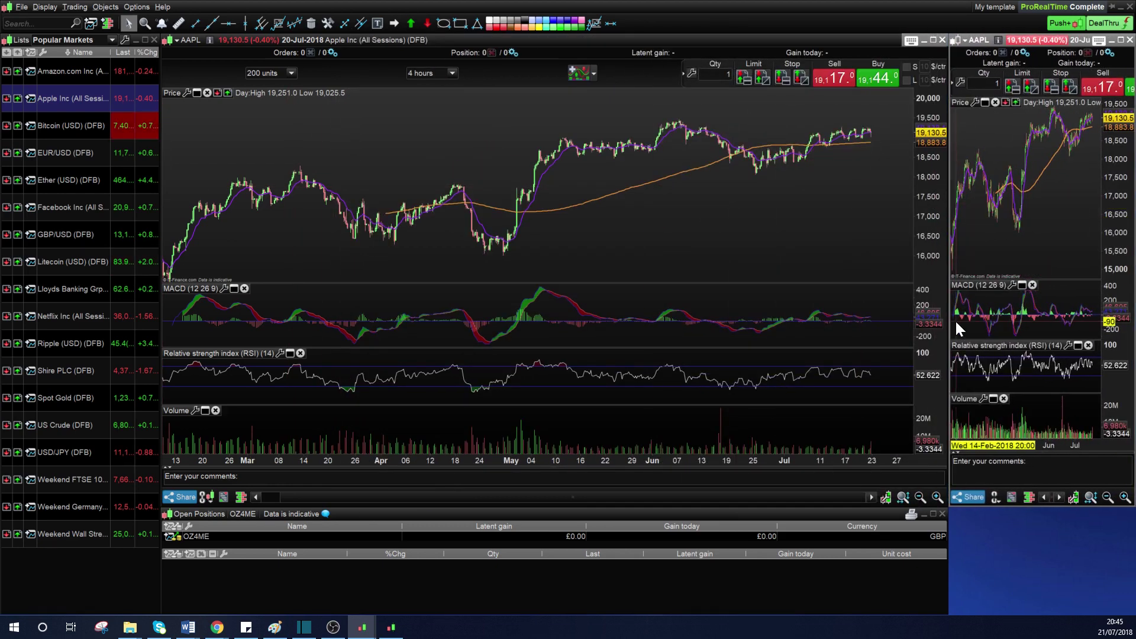
- Narrow the main Apple chart and the Open Positions window equally to leave more room for the second chart
left_click_drag(947, 320, 921, 307)
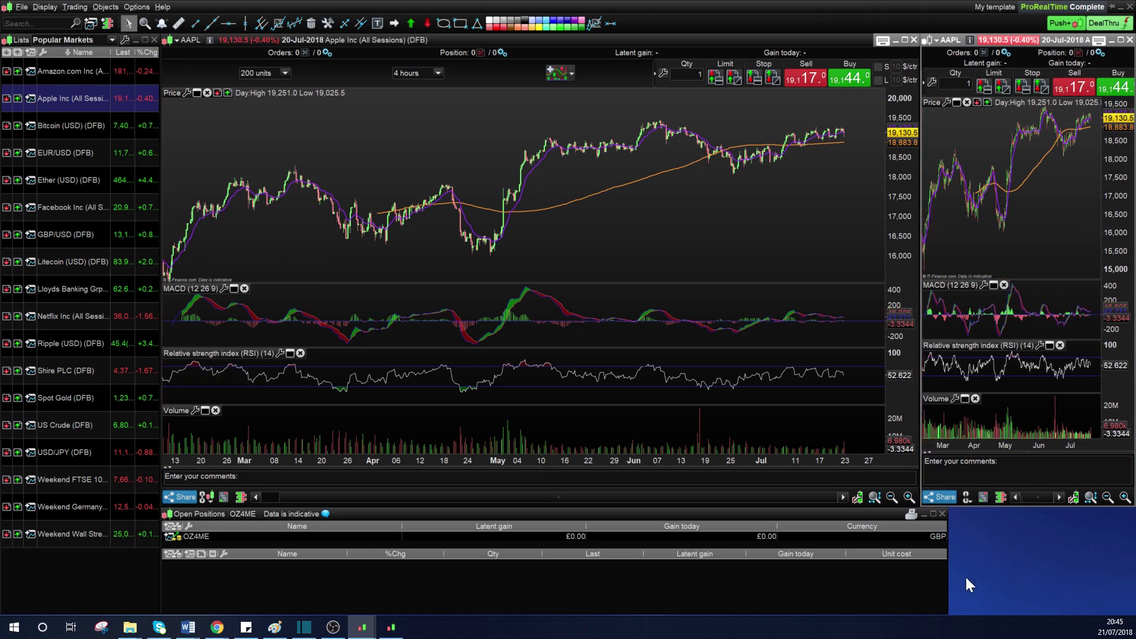
left_click_drag(946, 573, 918, 574)
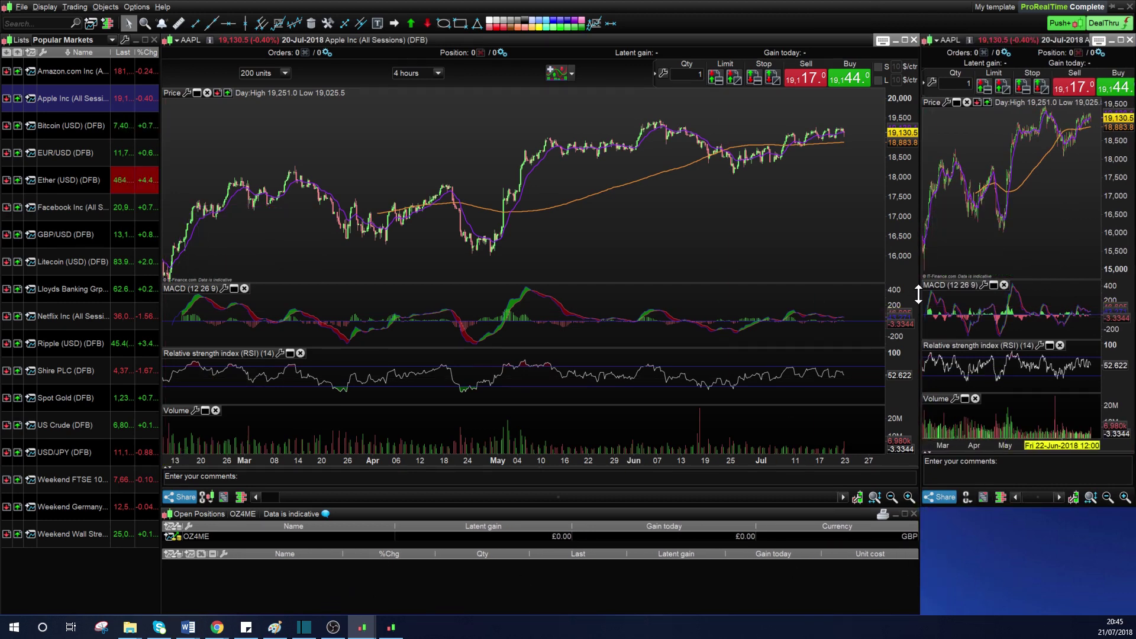
- Hide the order-entry controls on the second Apple chart and set its timeframe to 10 minutes
left_click_drag(1111, 151, 1109, 191)
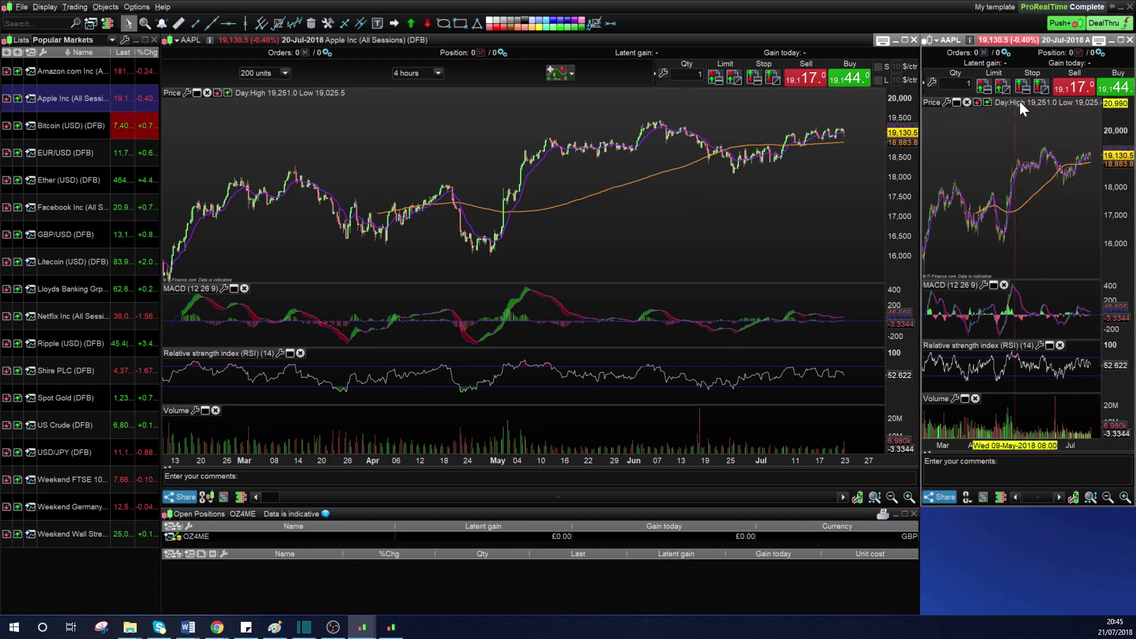
left_click(923, 83)
left_click(1053, 77)
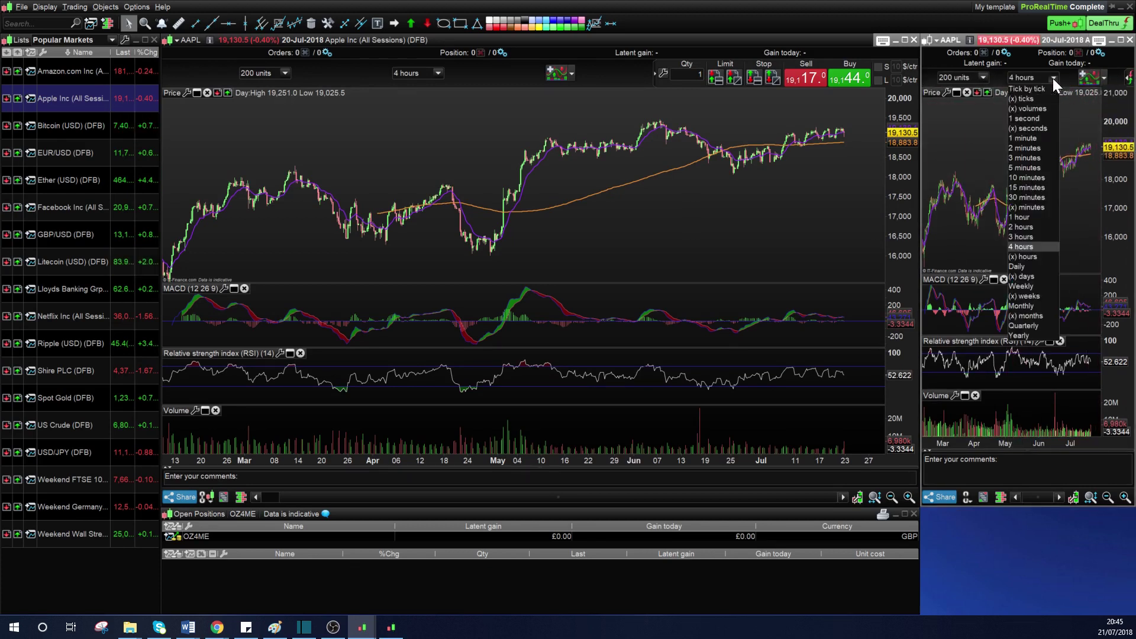
left_click(1037, 178)
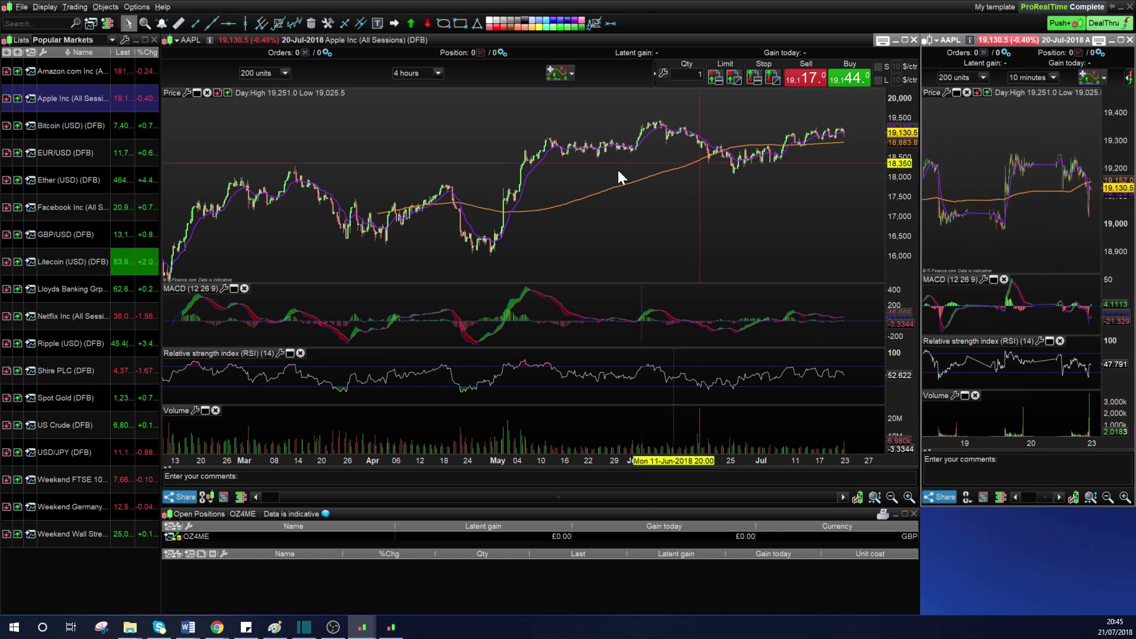
- Remove the Volume panel and comment zone from the second Apple chart and shorten its window
left_click(975, 395)
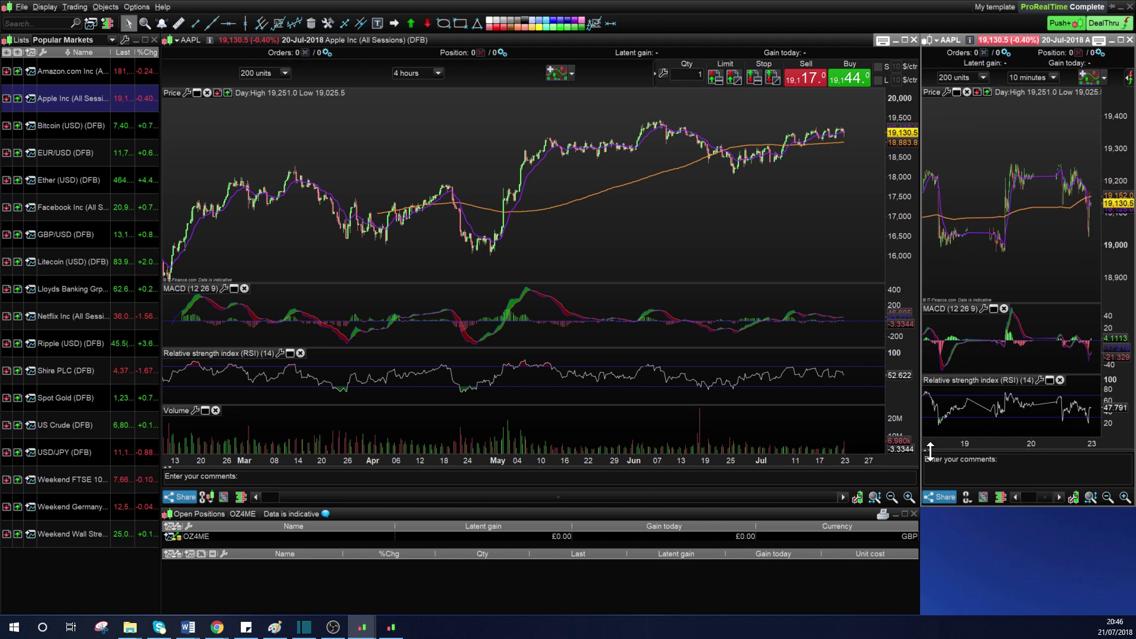
left_click_drag(930, 450, 930, 486)
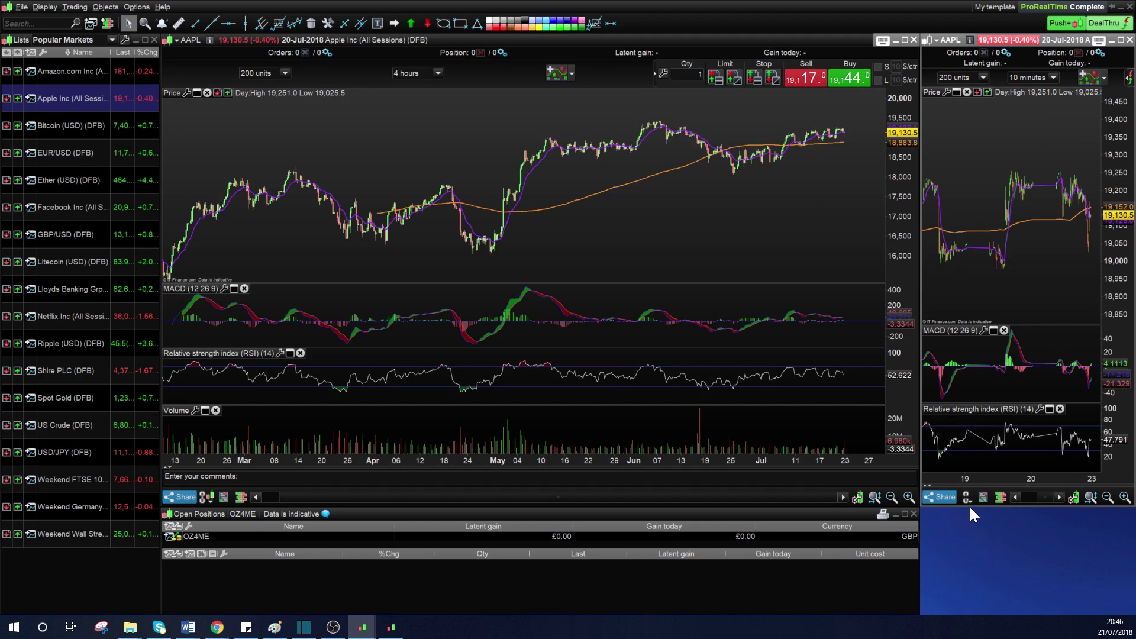
left_click_drag(971, 505, 967, 434)
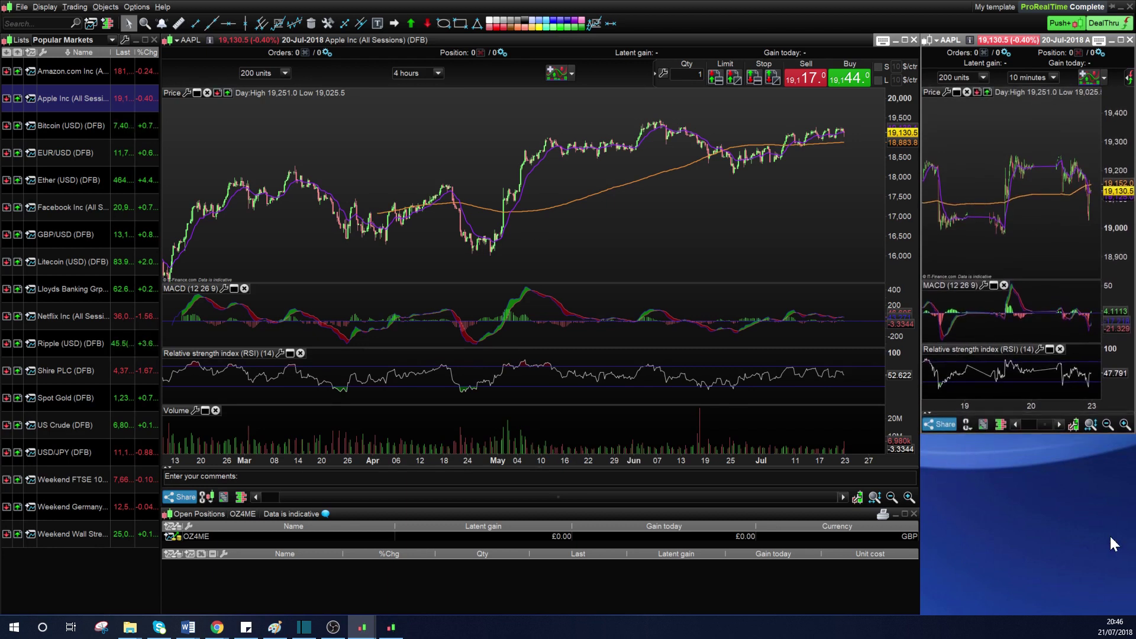
left_click_drag(985, 432, 983, 420)
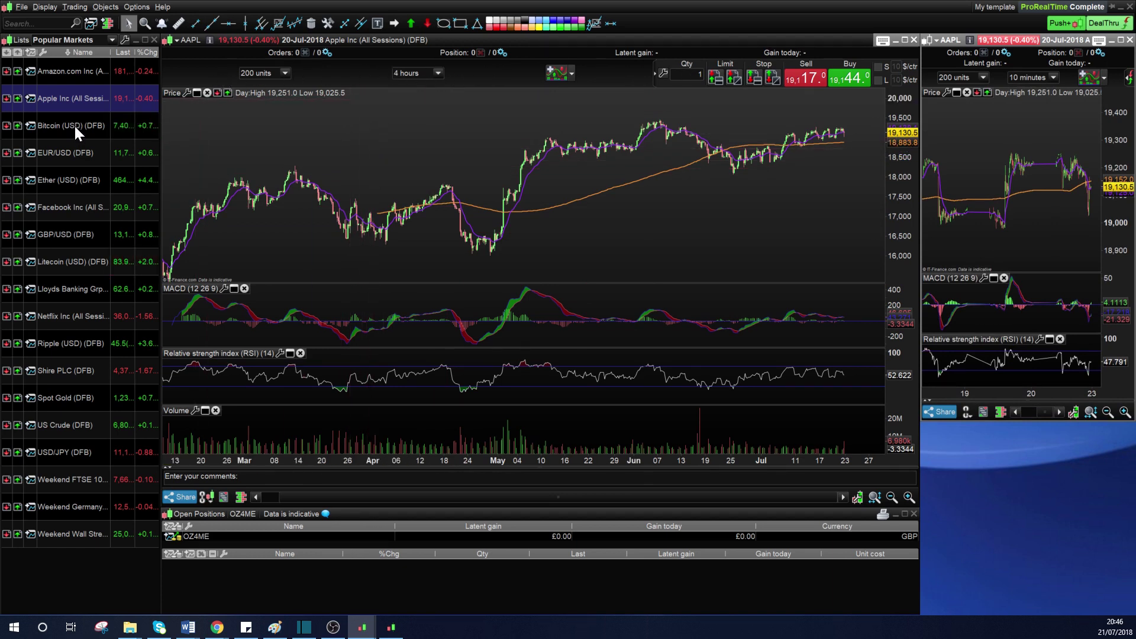
- Toggle the main chart's white group link and test chart linking by loading Amazon and Apple from the Popular Markets list
left_click(72, 71)
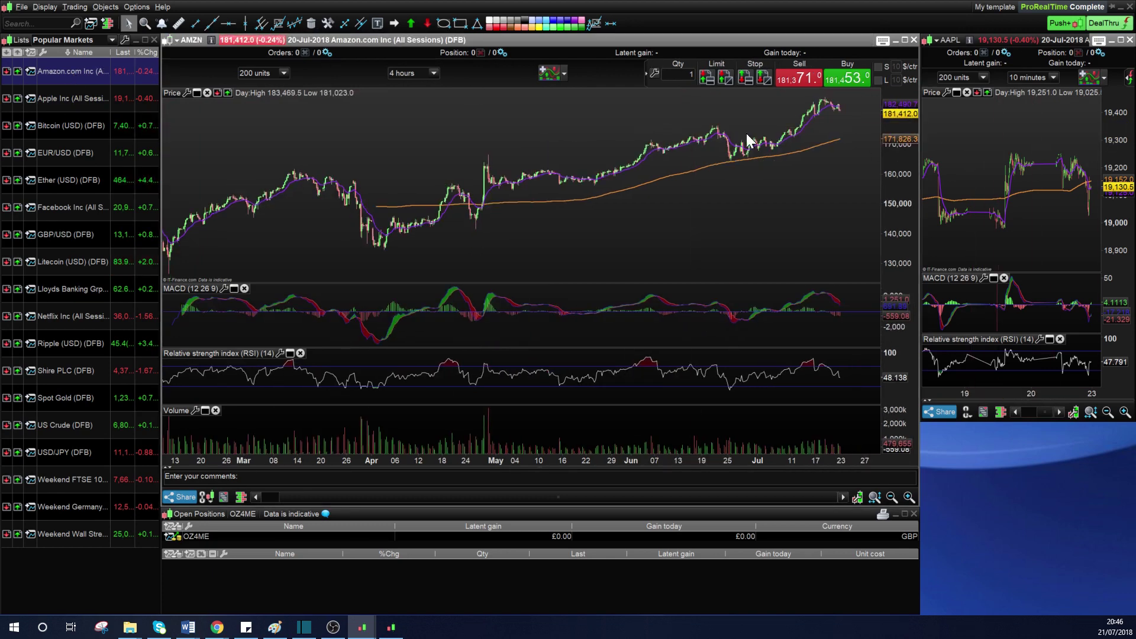
left_click(74, 100)
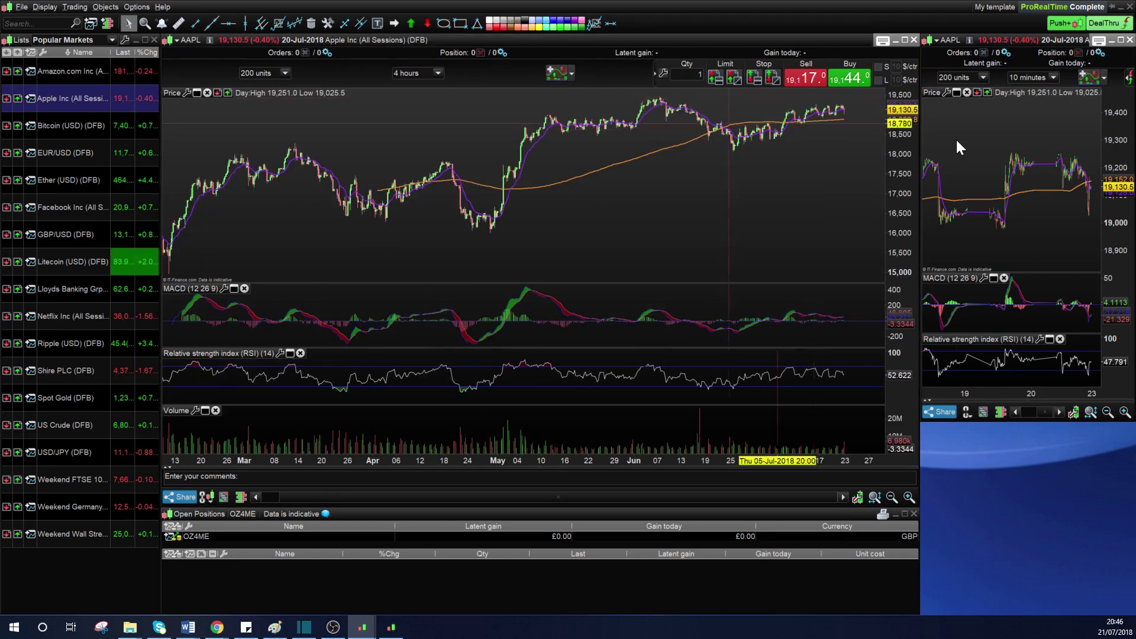
left_click(201, 496)
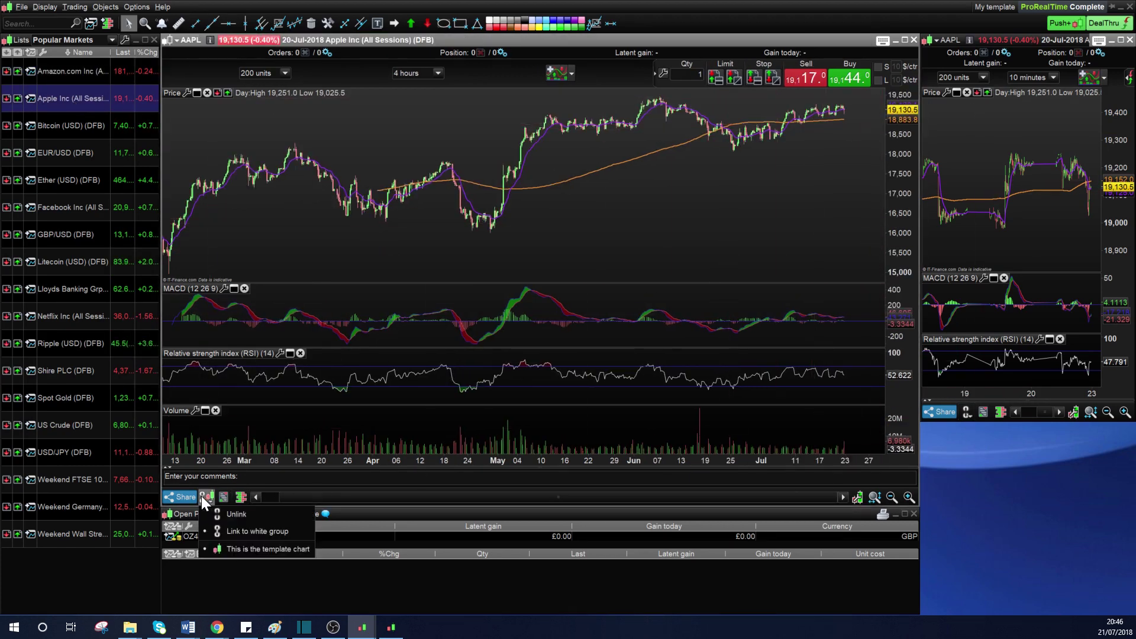
left_click(238, 530)
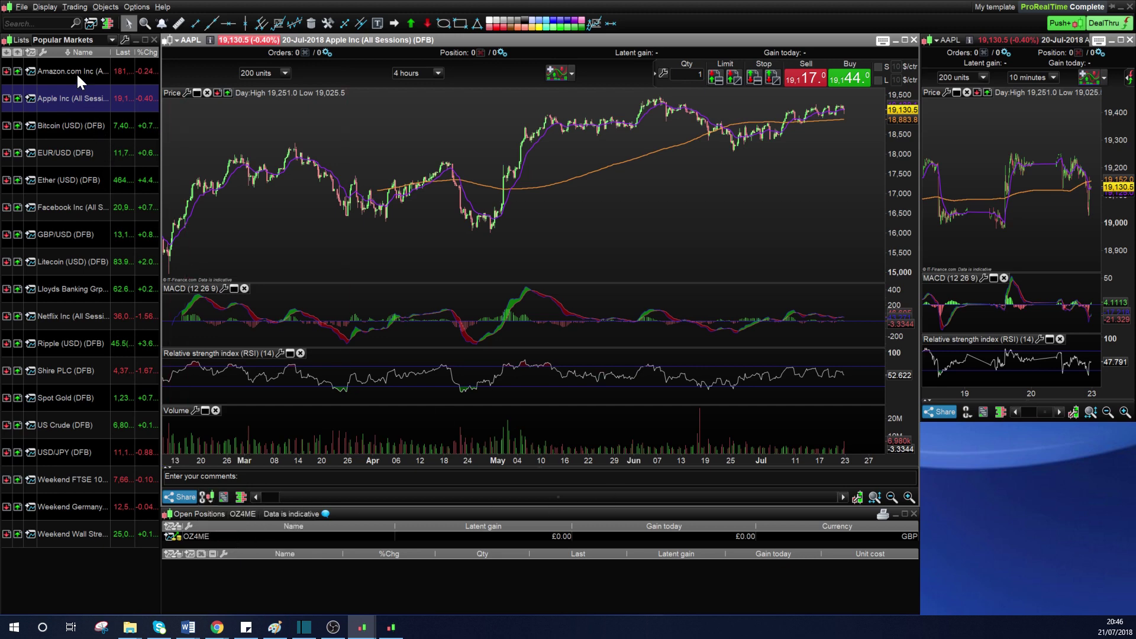
left_click(53, 70)
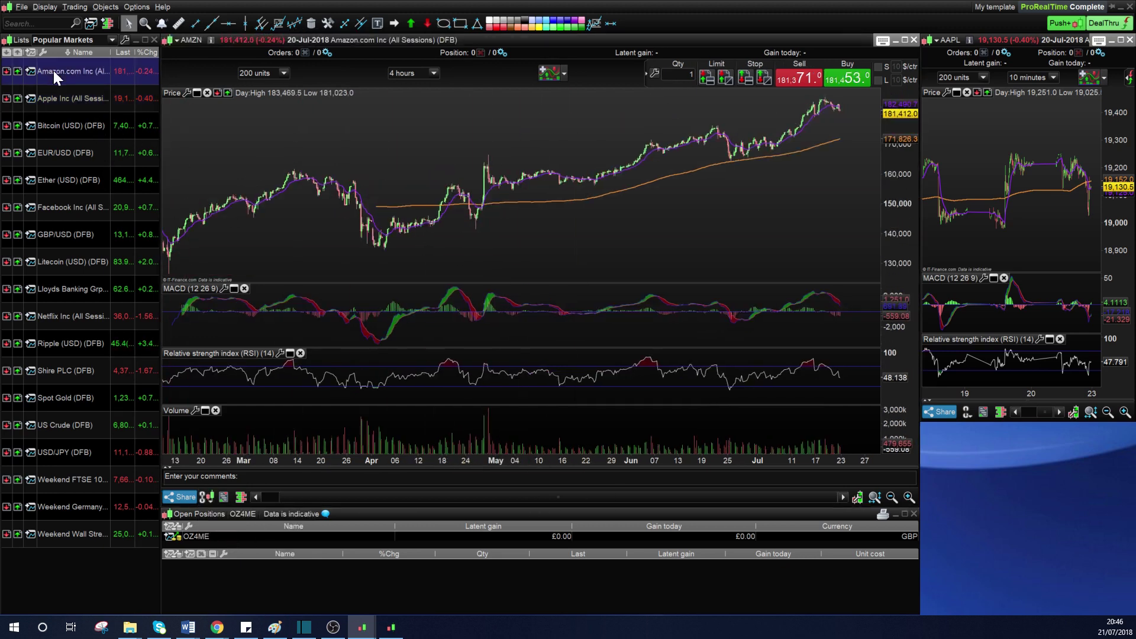
left_click(48, 92)
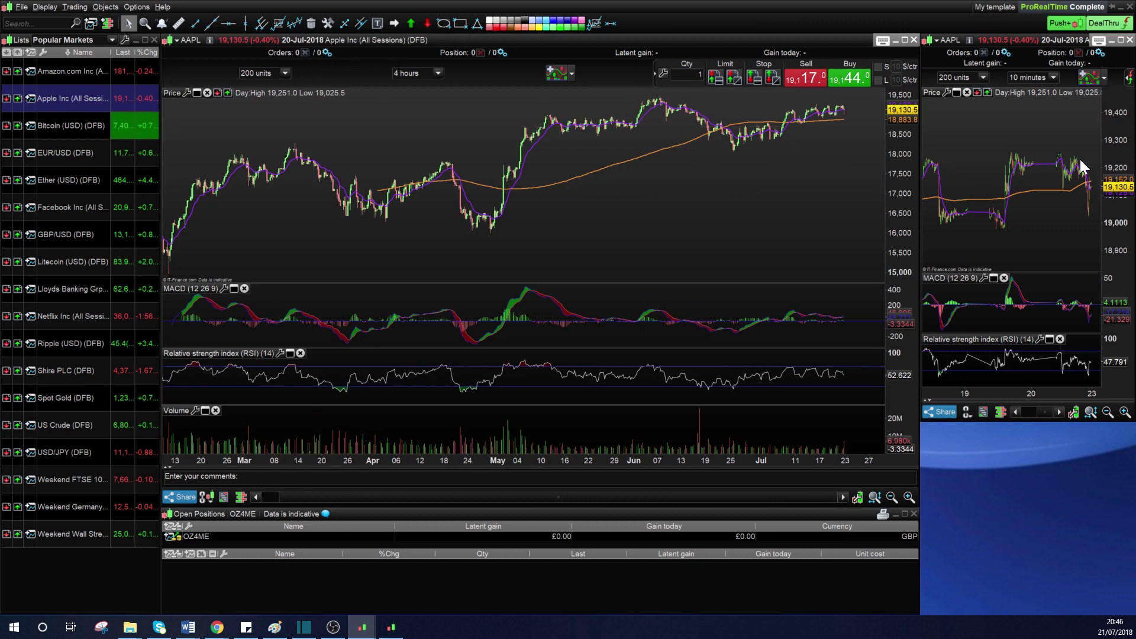
- Close the second Apple chart and link the main chart to the white group
left_click(1129, 39)
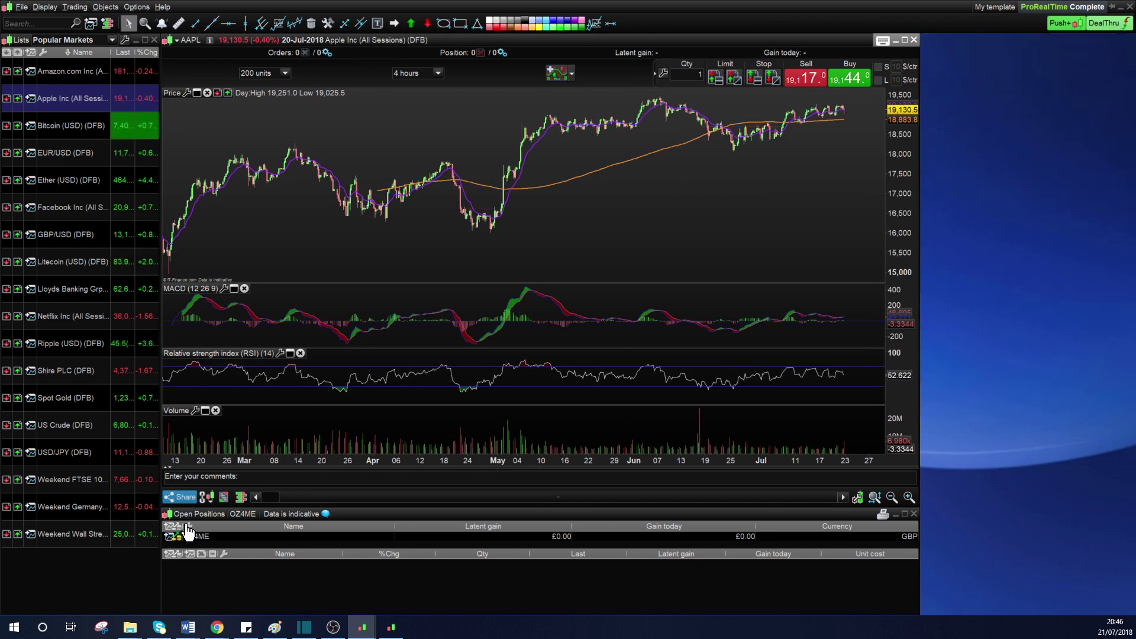
left_click(202, 498)
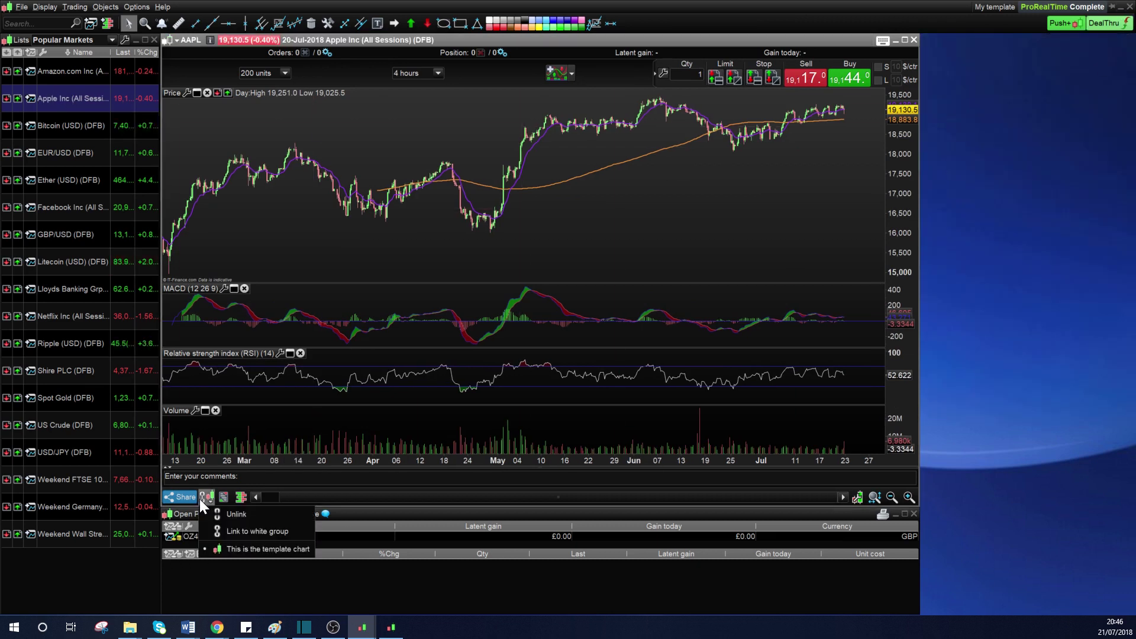
left_click(244, 530)
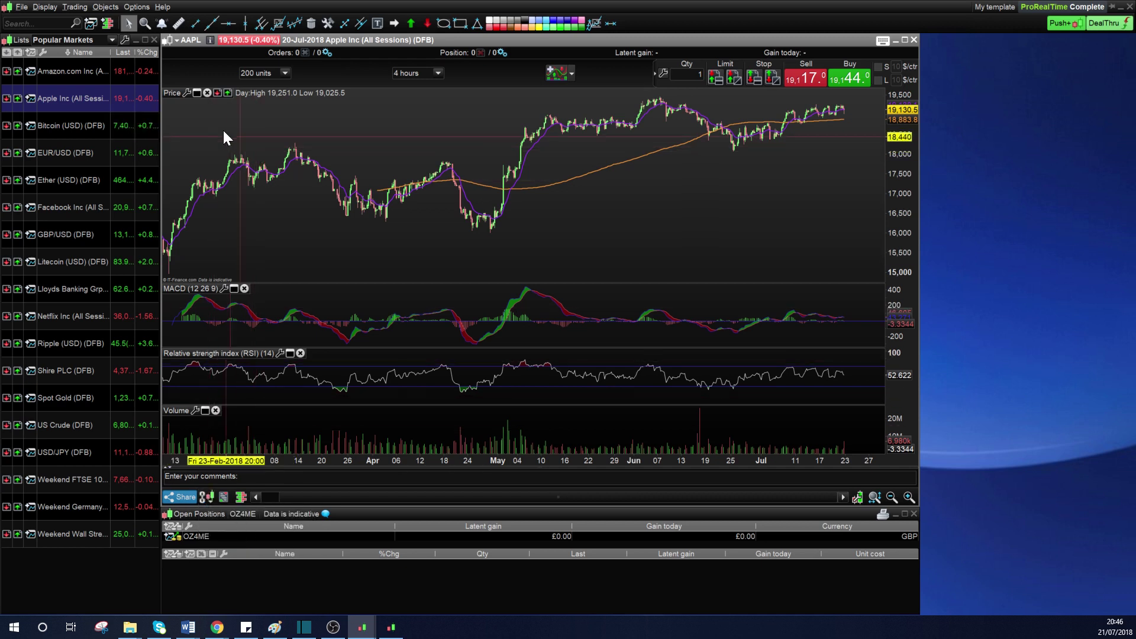
- Open a new second Apple chart from the Popular Markets list and link it to the white group
left_click(194, 40)
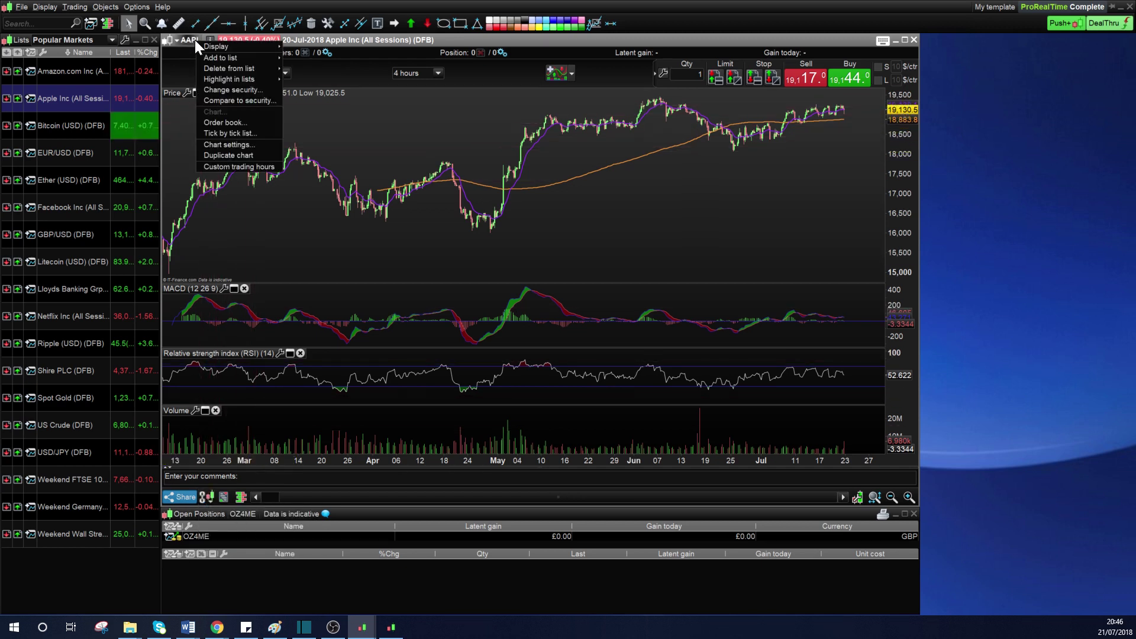
double_click(33, 113)
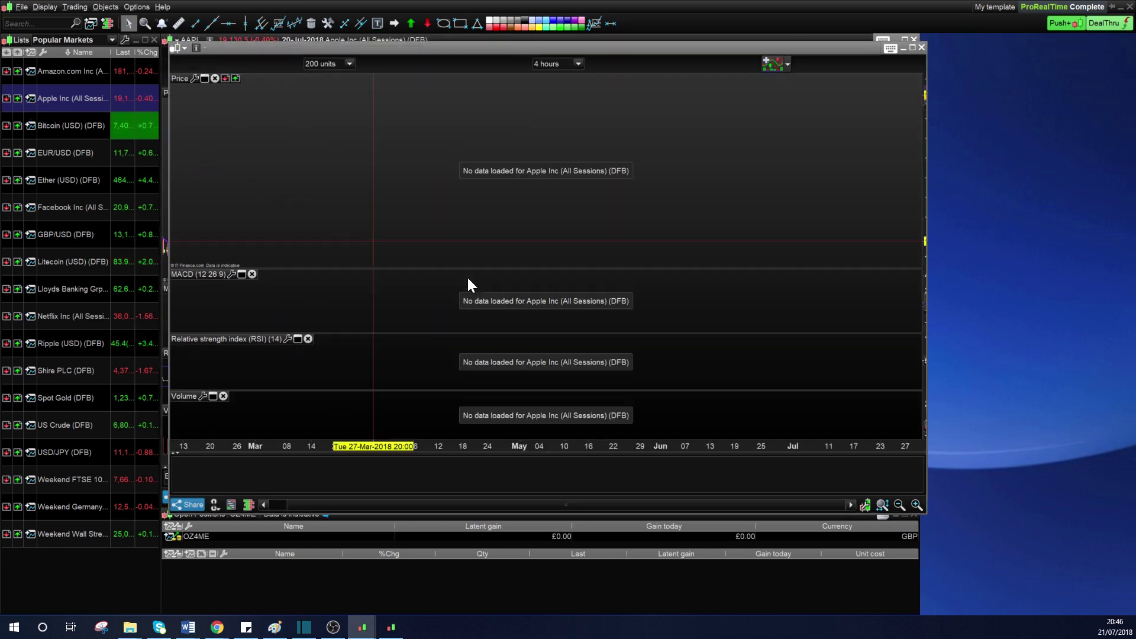
left_click(211, 504)
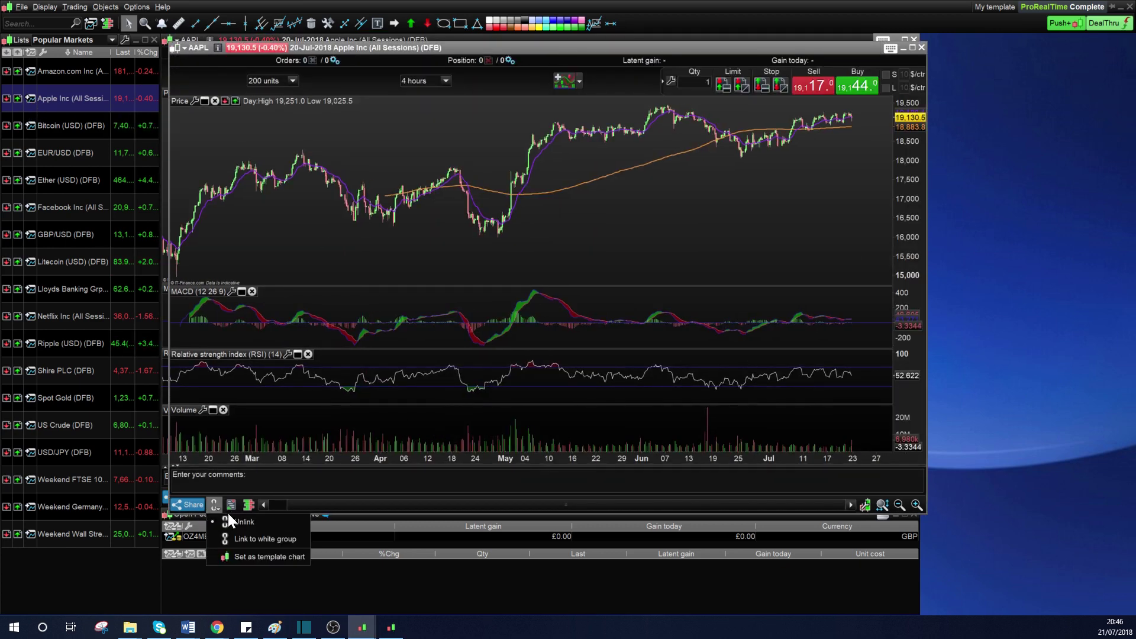
left_click(251, 539)
- Move the new chart aside, load Amazon in both linked charts, and check the main chart's link options
left_click_drag(329, 53, 617, 51)
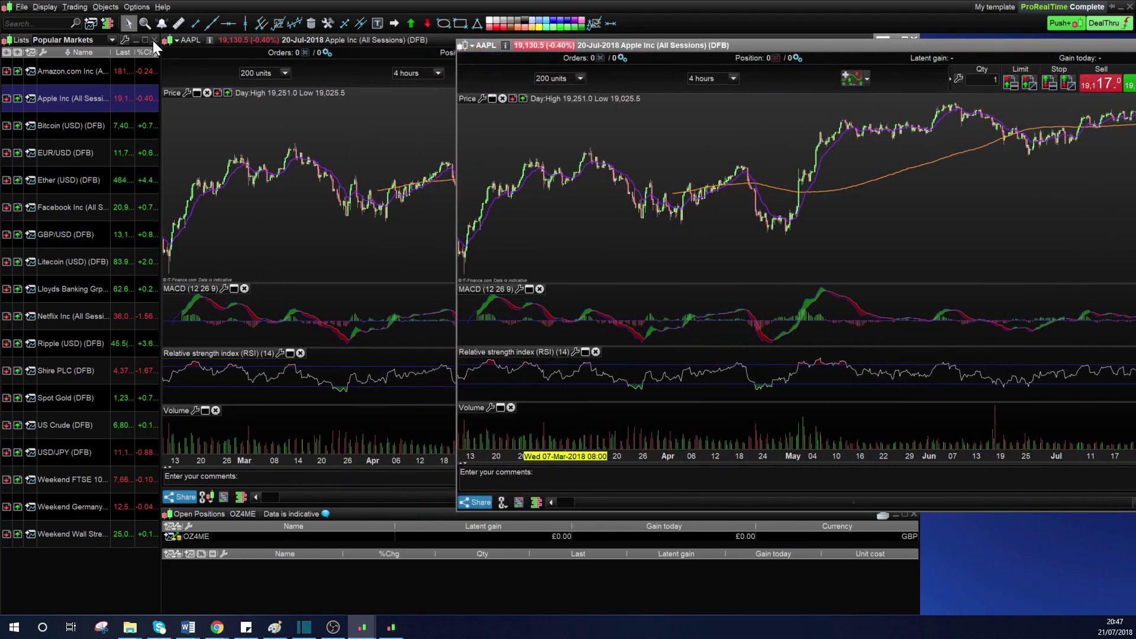
left_click(62, 75)
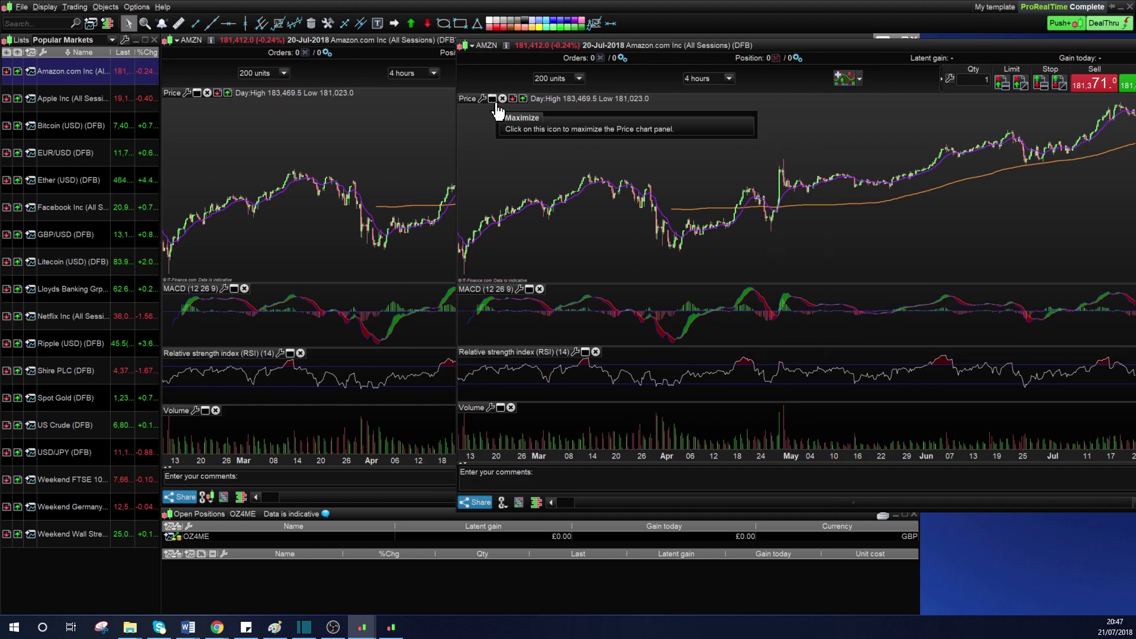
left_click(205, 495)
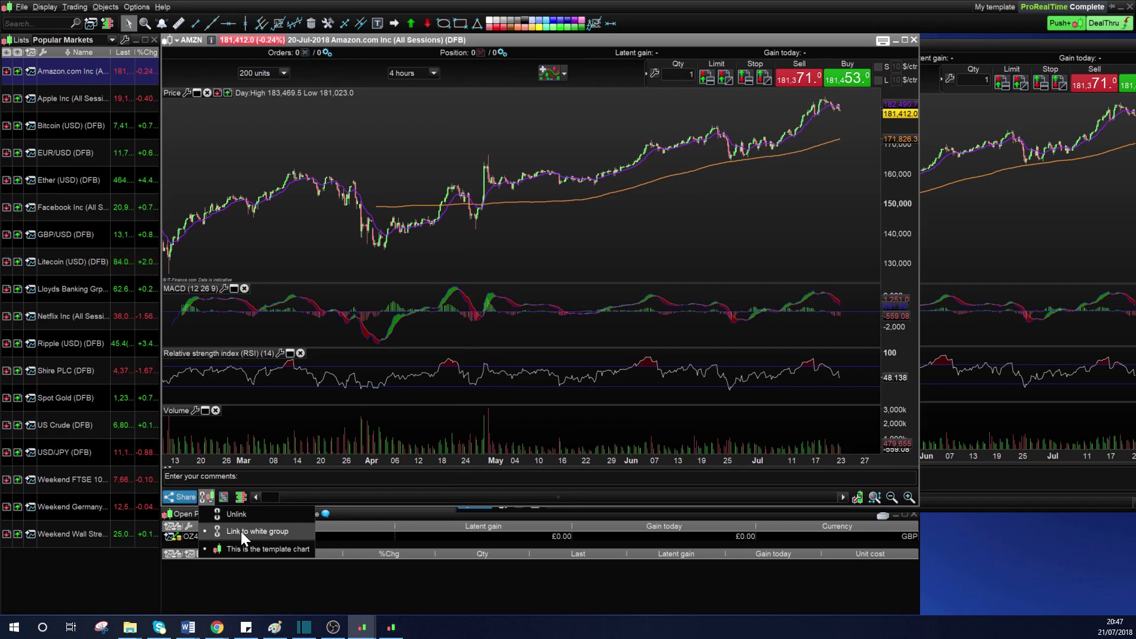
left_click(1003, 254)
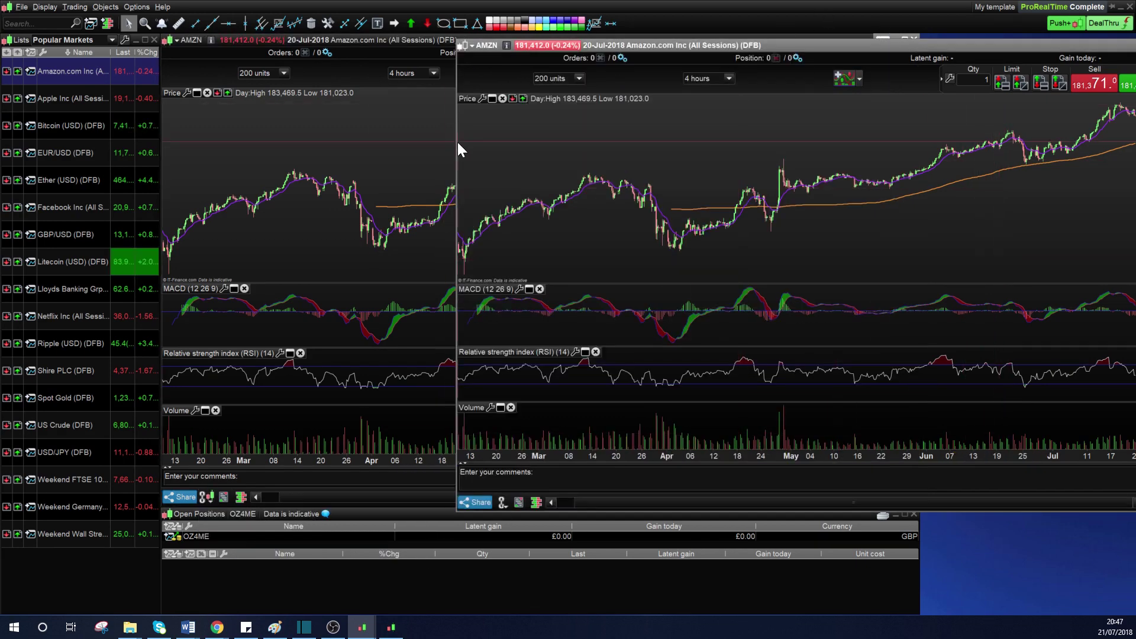
- Narrow the second Amazon chart and position it flush between the main chart and the edge of the workspace
left_click_drag(457, 145, 944, 145)
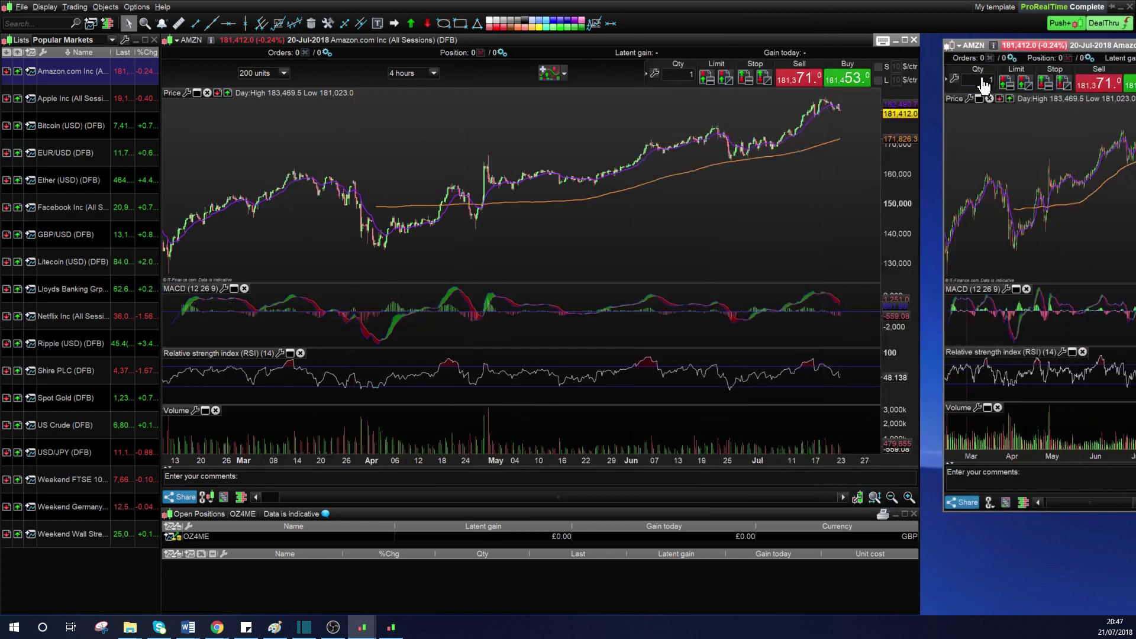
left_click_drag(1020, 40, 940, 35)
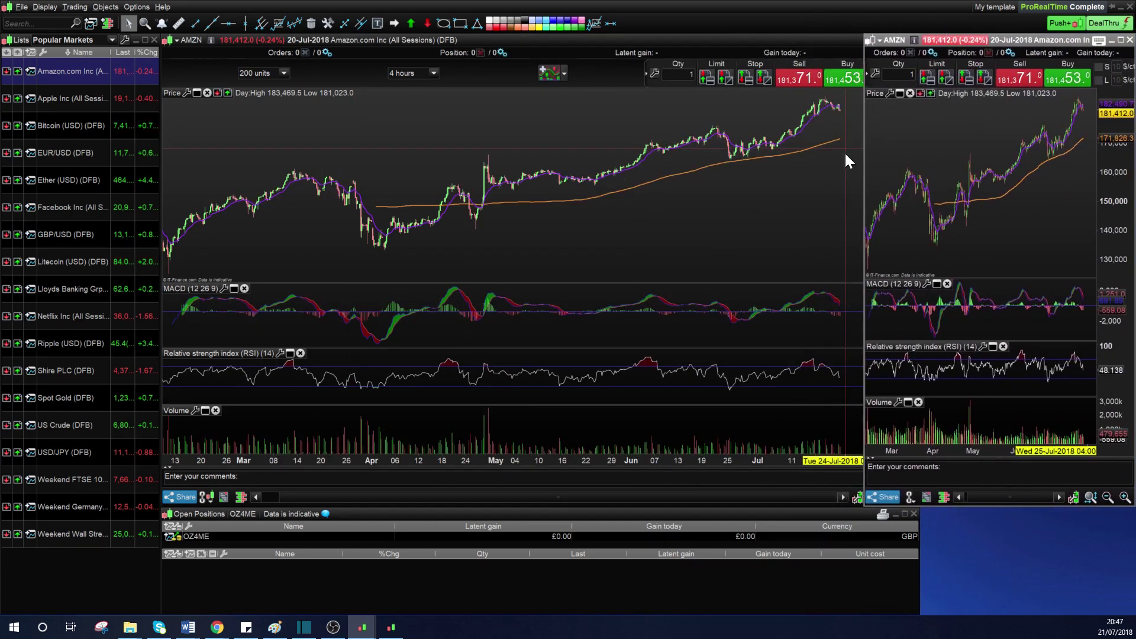
left_click_drag(862, 153, 917, 161)
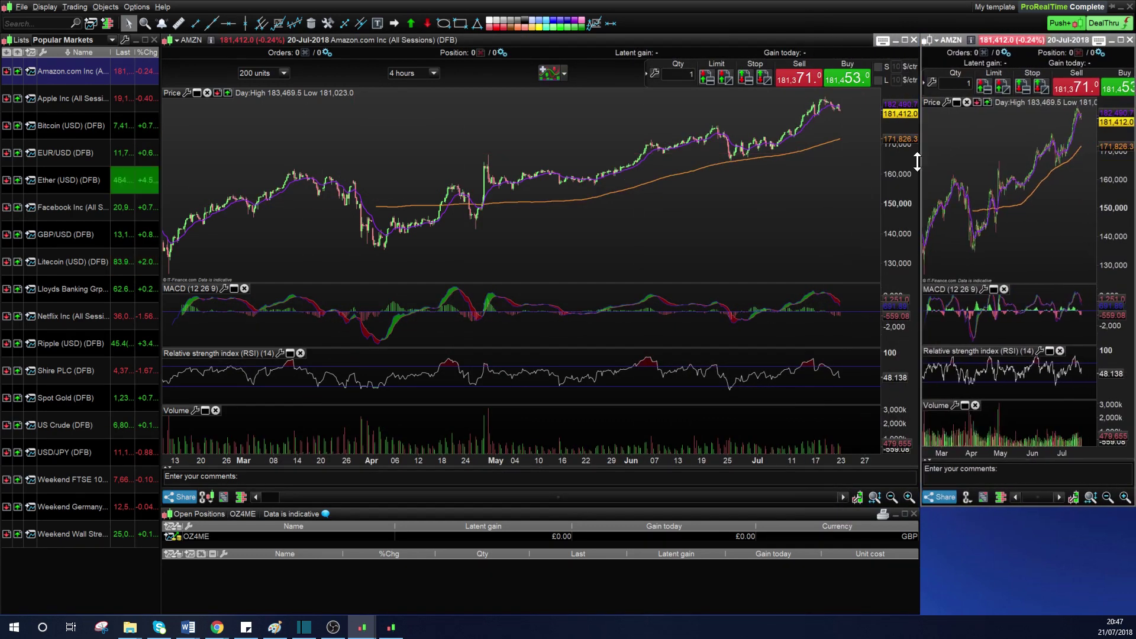
- Hide the second Amazon chart's order-entry controls and comment zone, and set its timeframe to 10 minutes
left_click(924, 83)
left_click(1053, 78)
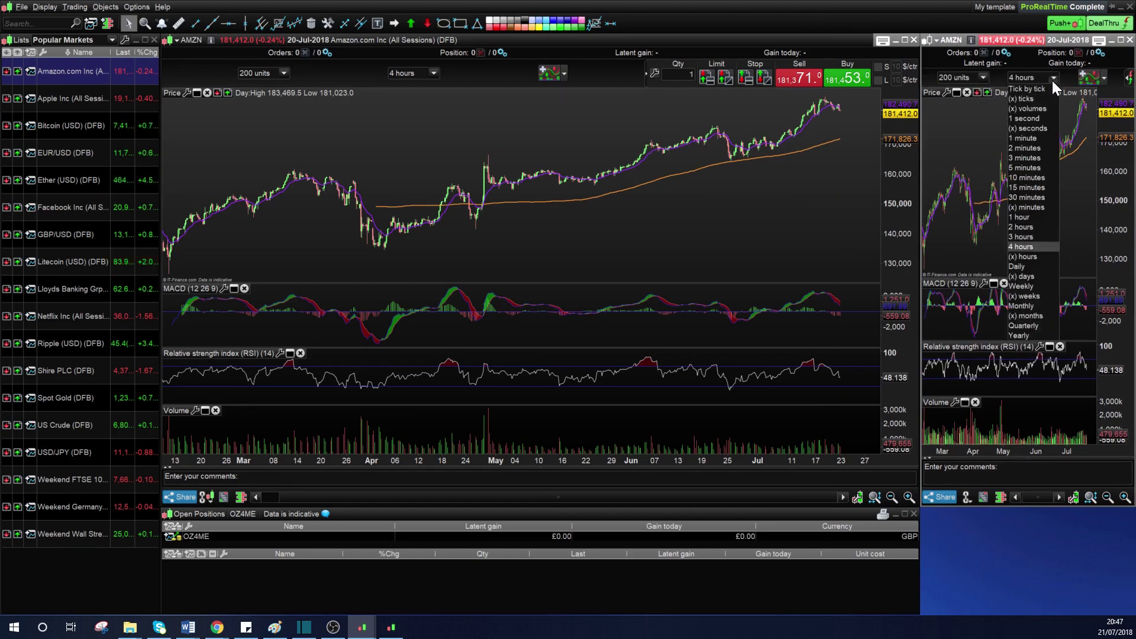
left_click(1034, 177)
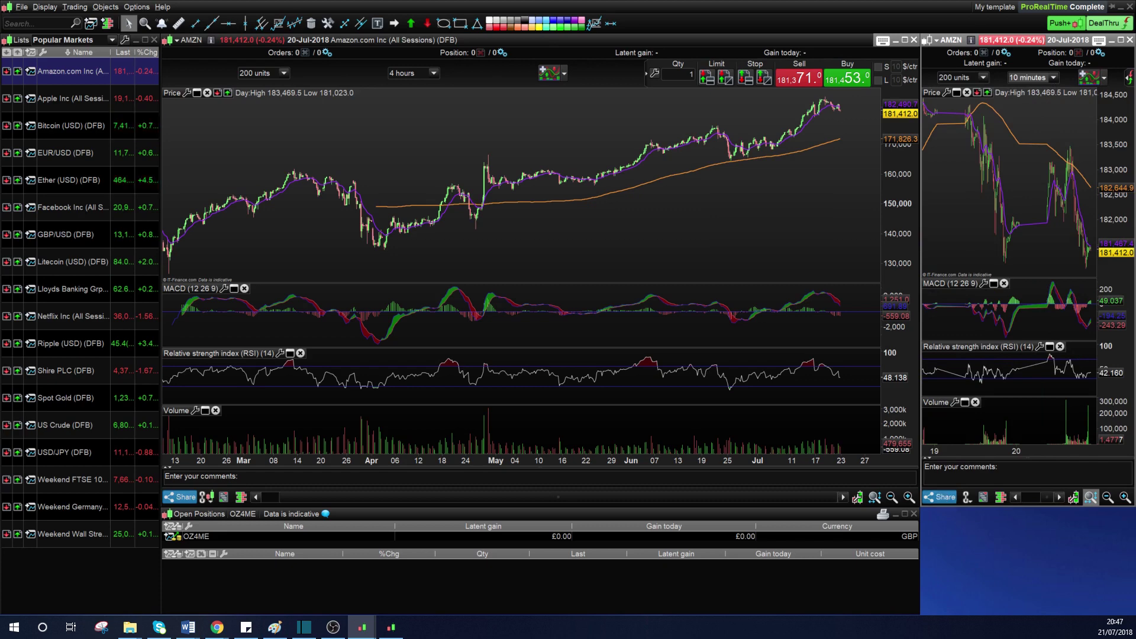
left_click(928, 458)
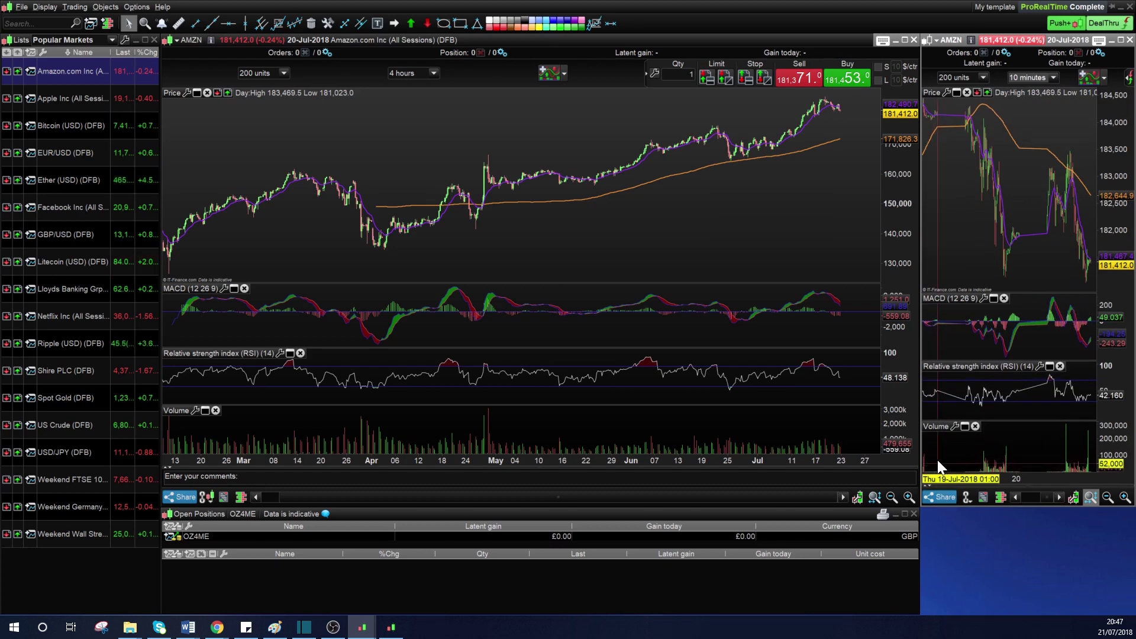
- Remove the Volume indicator from the 10-minute Amazon chart and shorten the chart window to free space beneath it
left_click(975, 426)
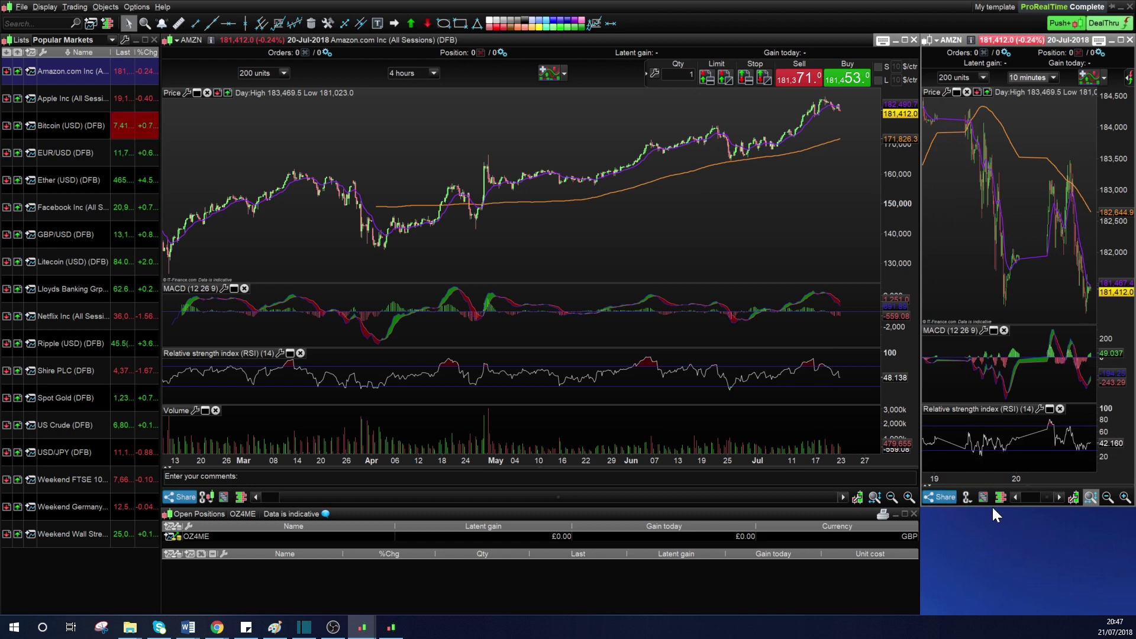
left_click_drag(991, 506, 982, 418)
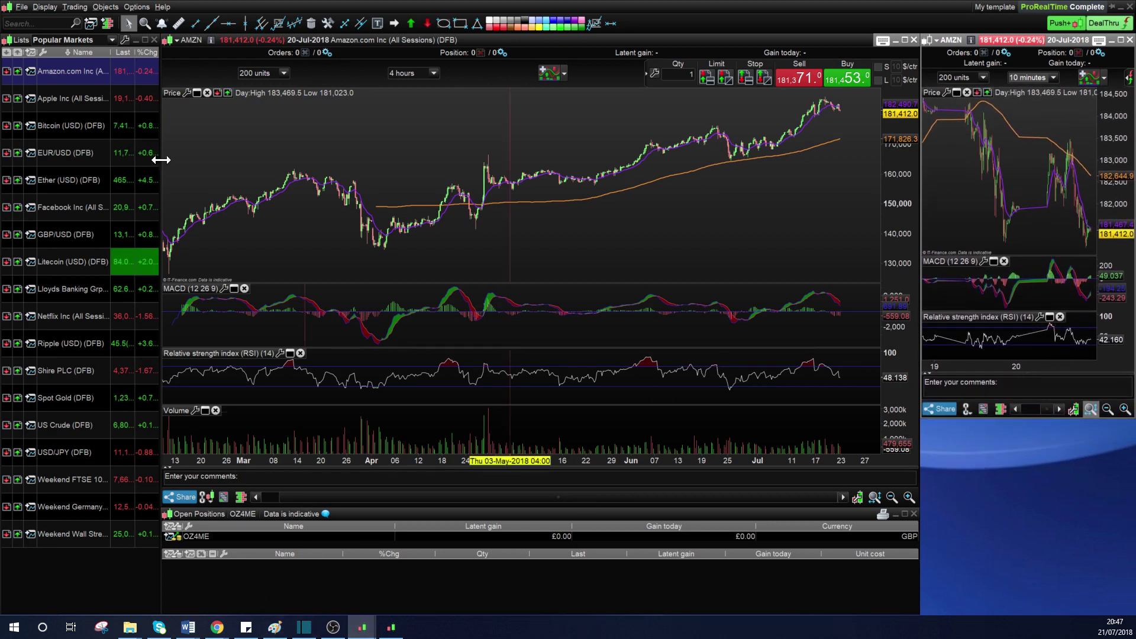
- Open the ProScreener and fit its RSI : overbought window into the empty space below the 10-minute Amazon chart
left_click(108, 8)
mouse_move(76, 8)
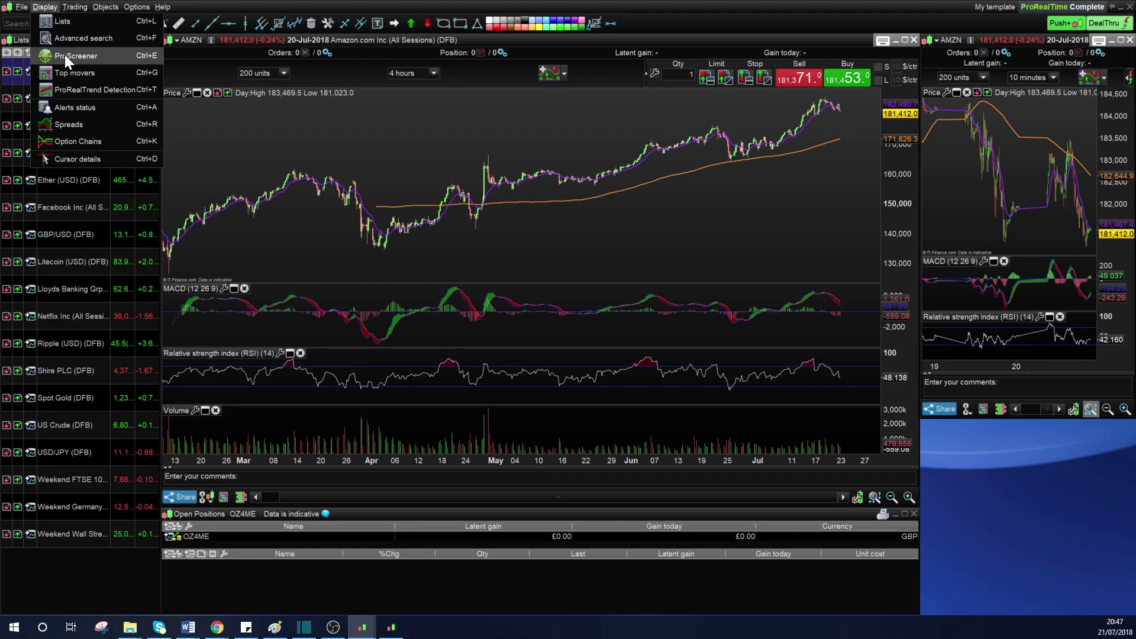
key("Escape")
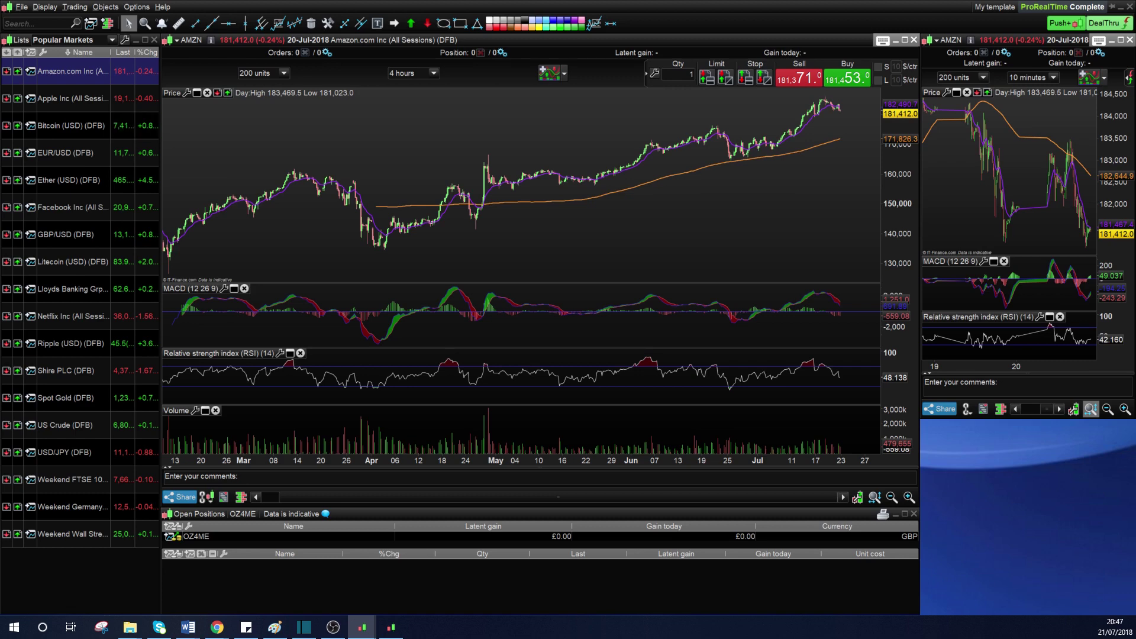
left_click_drag(1000, 318, 957, 359)
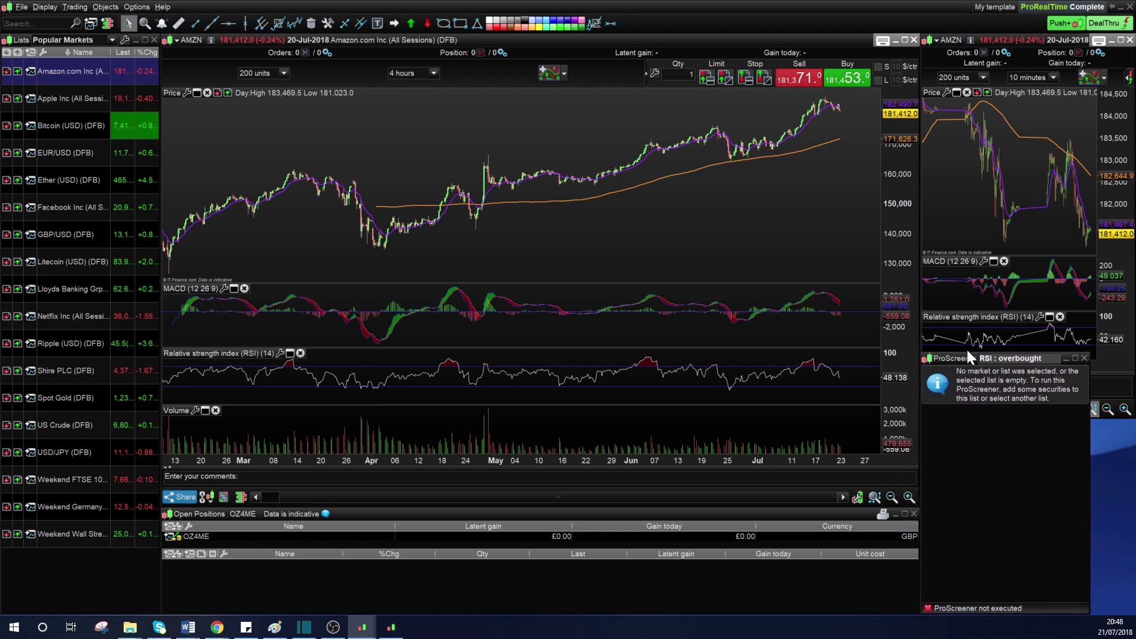
left_click(1086, 357)
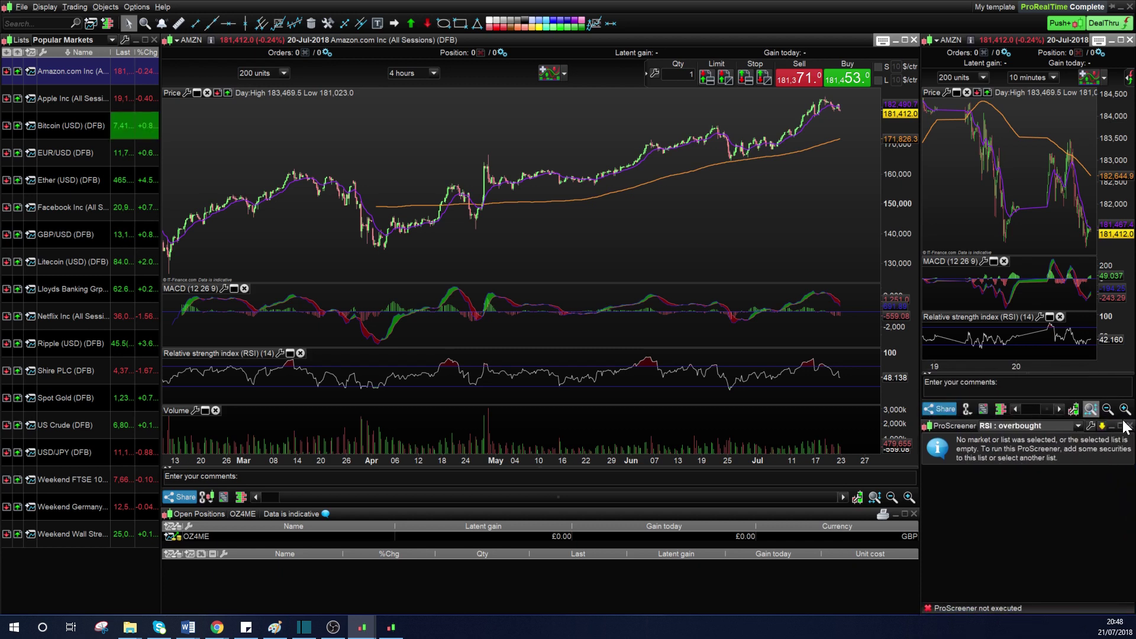
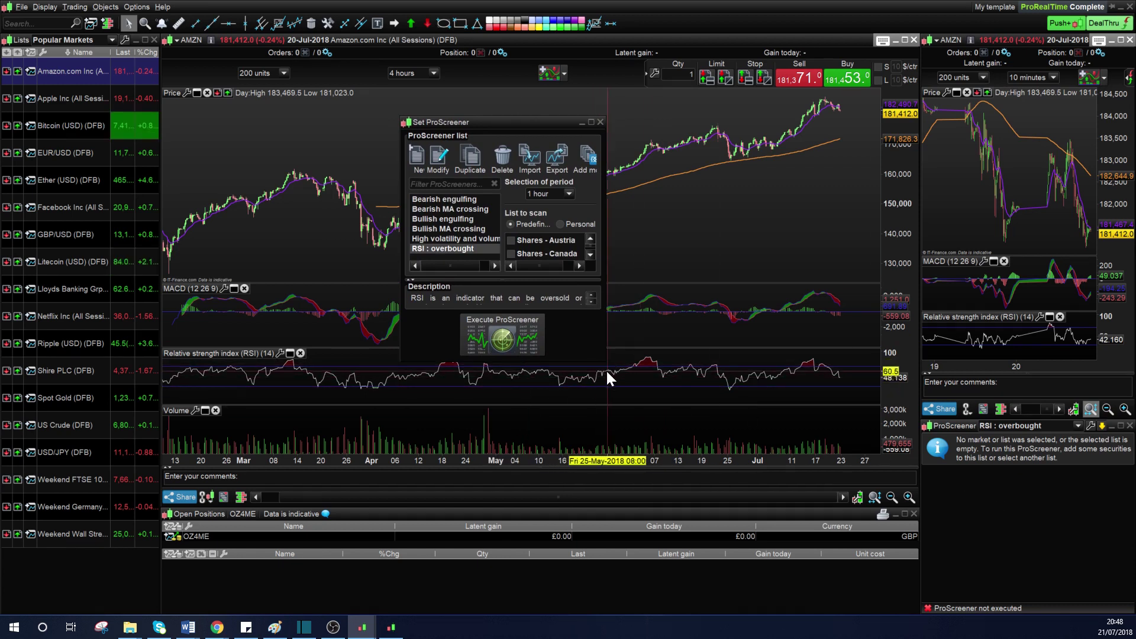
- Enlarge the ProScreener settings window, look through the Bullish engulfing, High volatility and volume, and Bearish engulfing screeners, and close it
left_click_drag(604, 362, 812, 448)
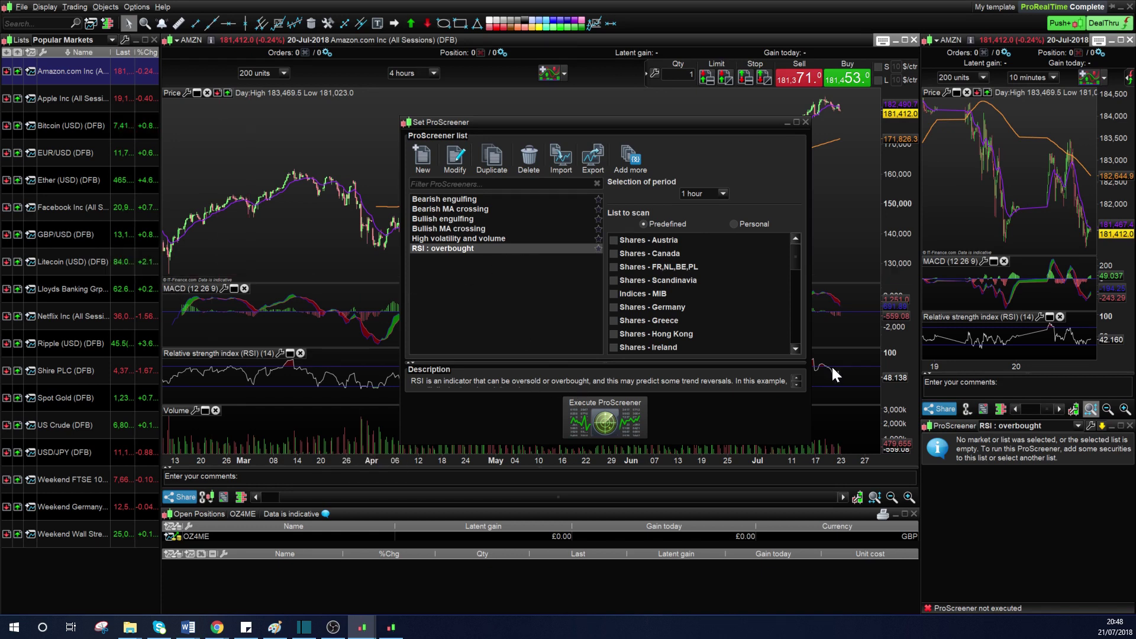
left_click(467, 217)
left_click(485, 236)
left_click(451, 218)
left_click(456, 201)
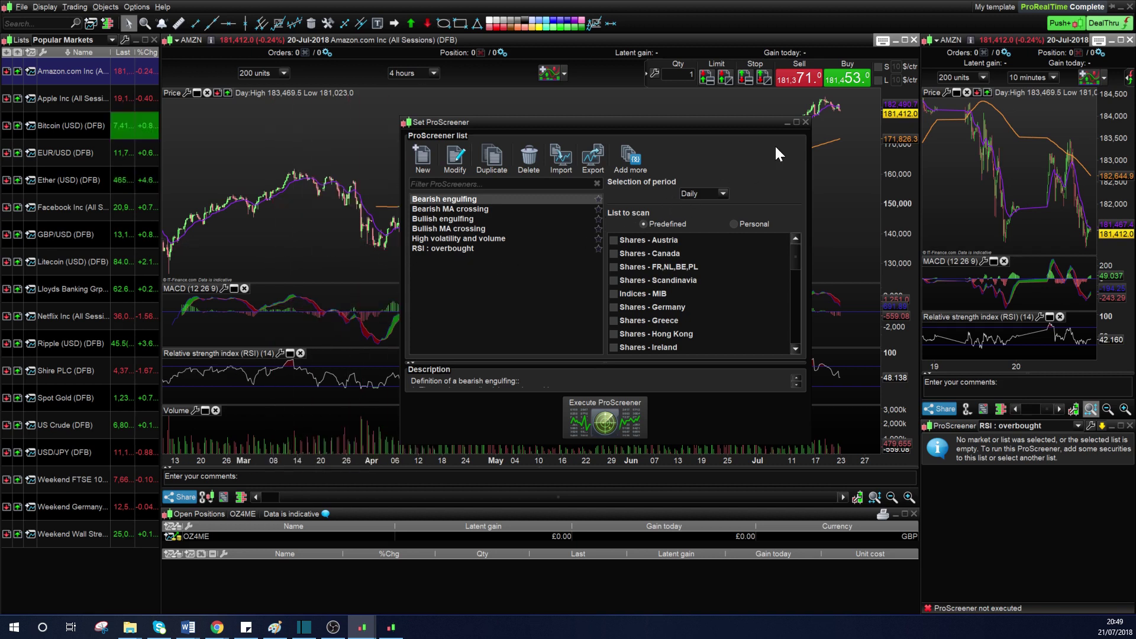
left_click(805, 122)
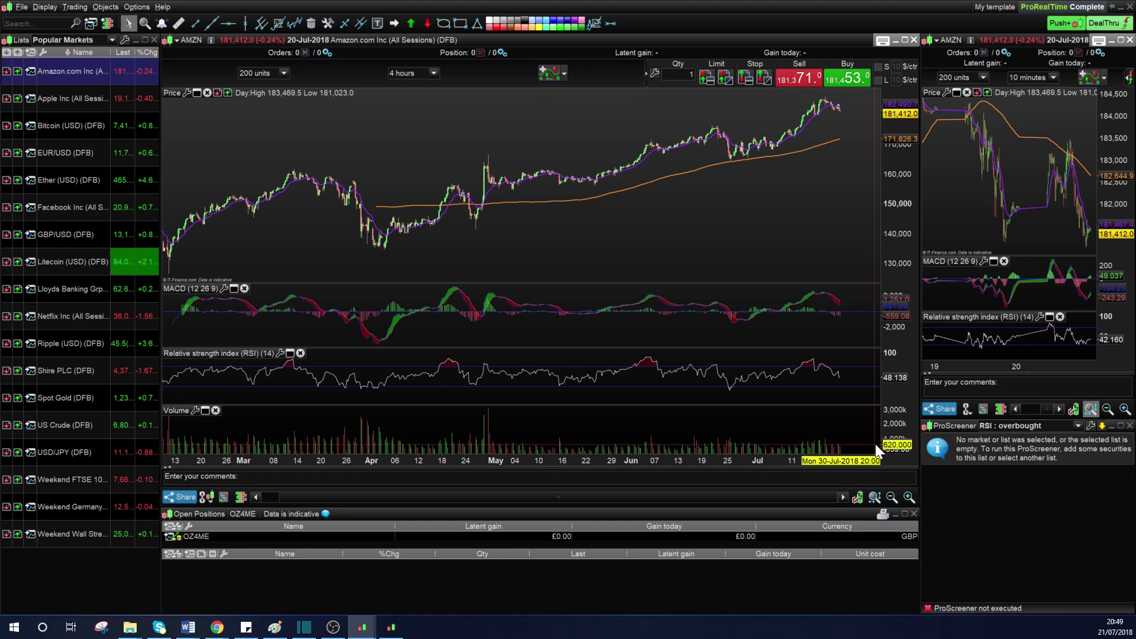
- Save the current workspace layout as a new template named NocTrader Template
mouse_move(875, 443)
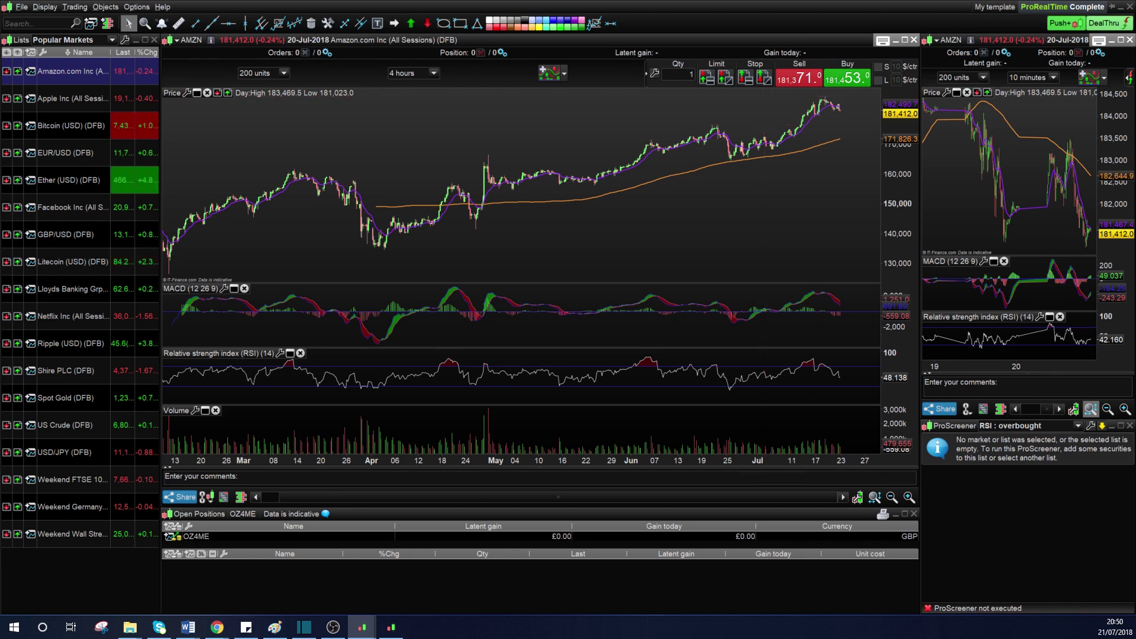
left_click(21, 7)
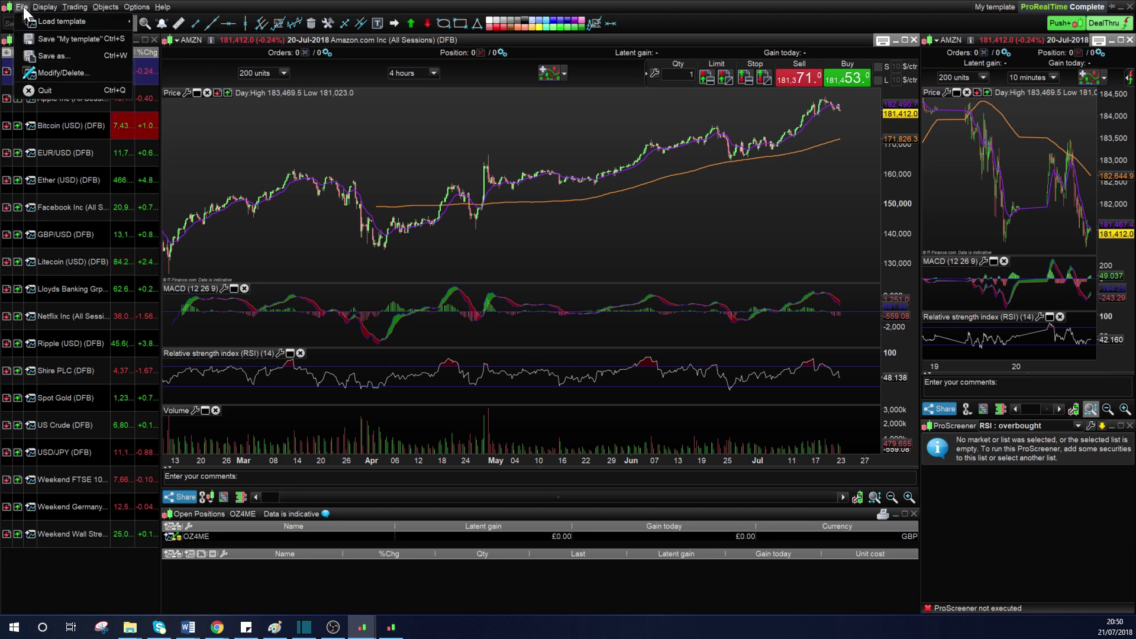
left_click(71, 44)
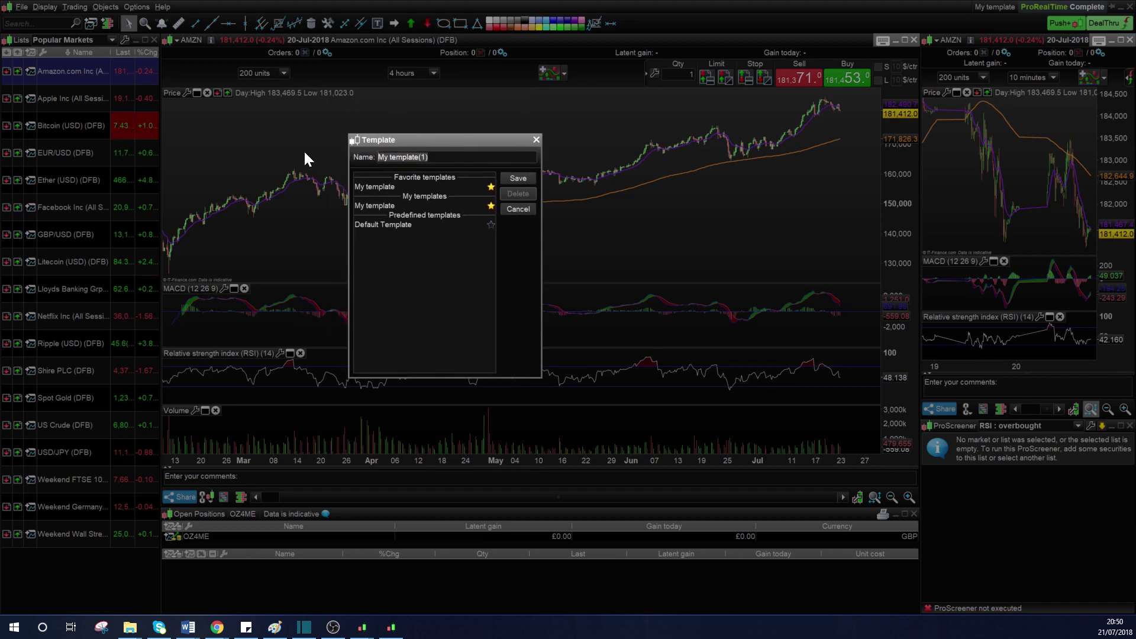
type("NoctRader")
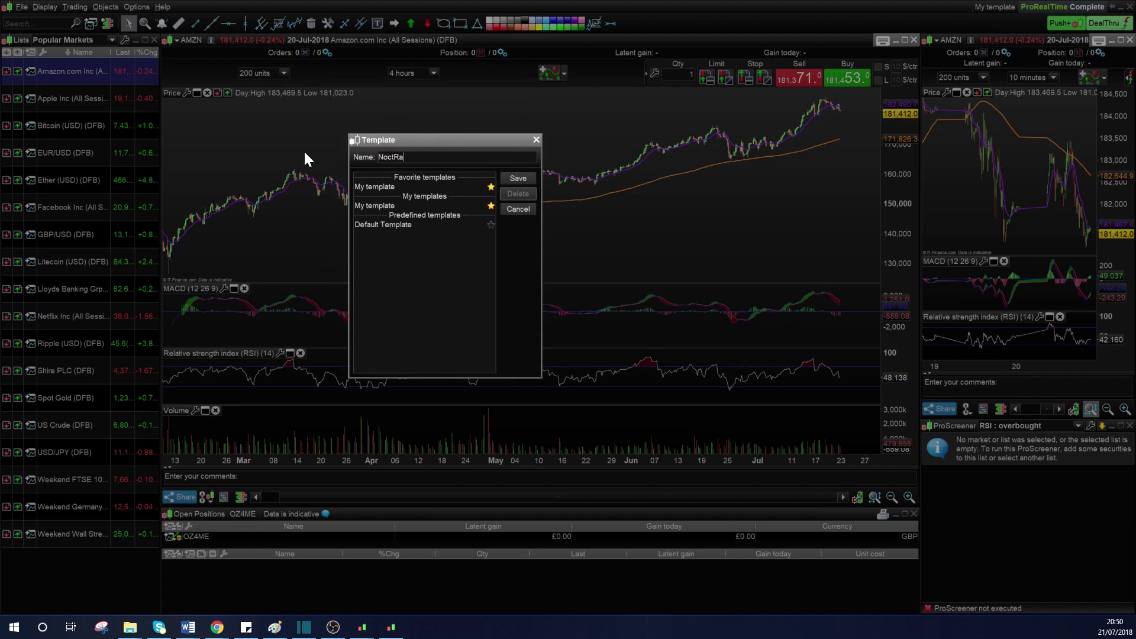
key("BackSpace")
key("BackSpace")
key("BackSpace")
key("BackSpace")
key("BackSpace")
key("BackSpace")
type("Trader Temaplate")
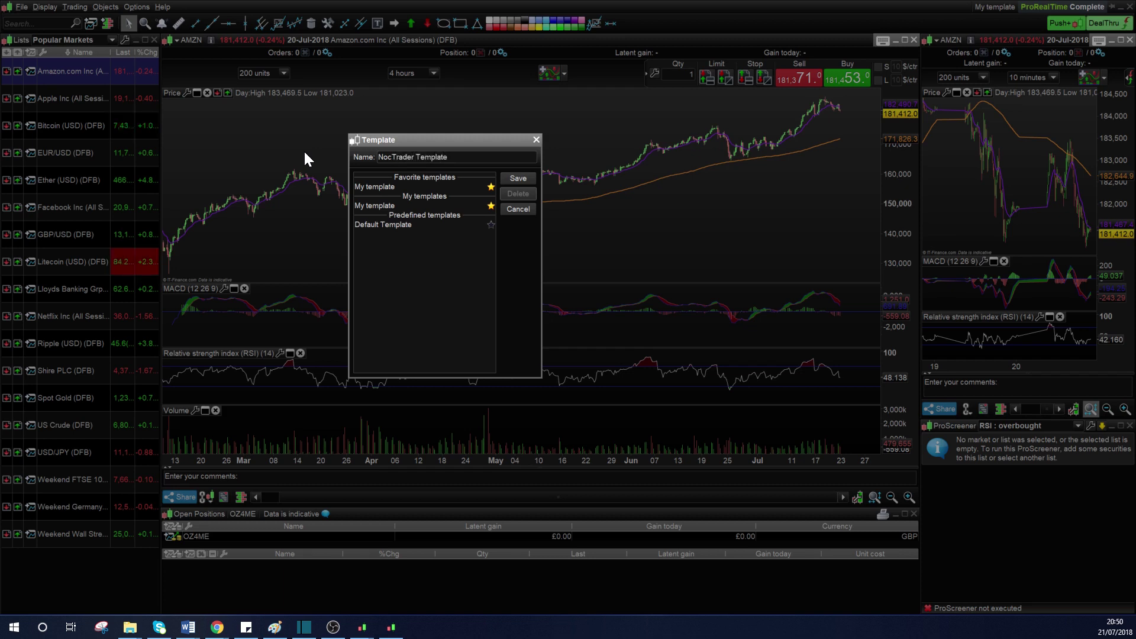
left_click(513, 177)
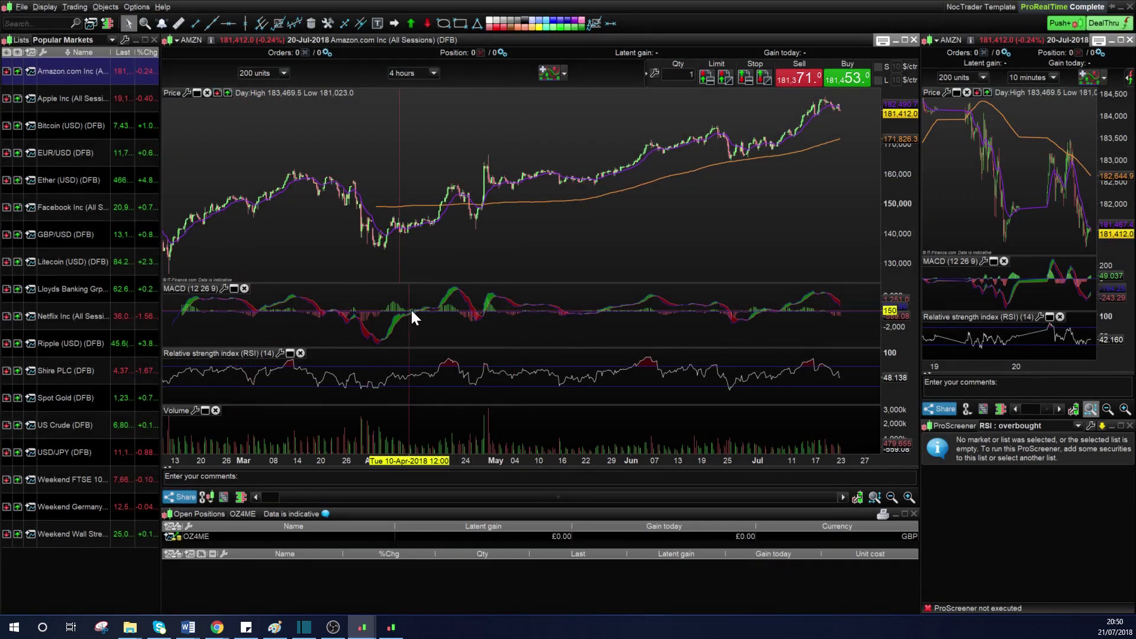
mouse_move(472, 312)
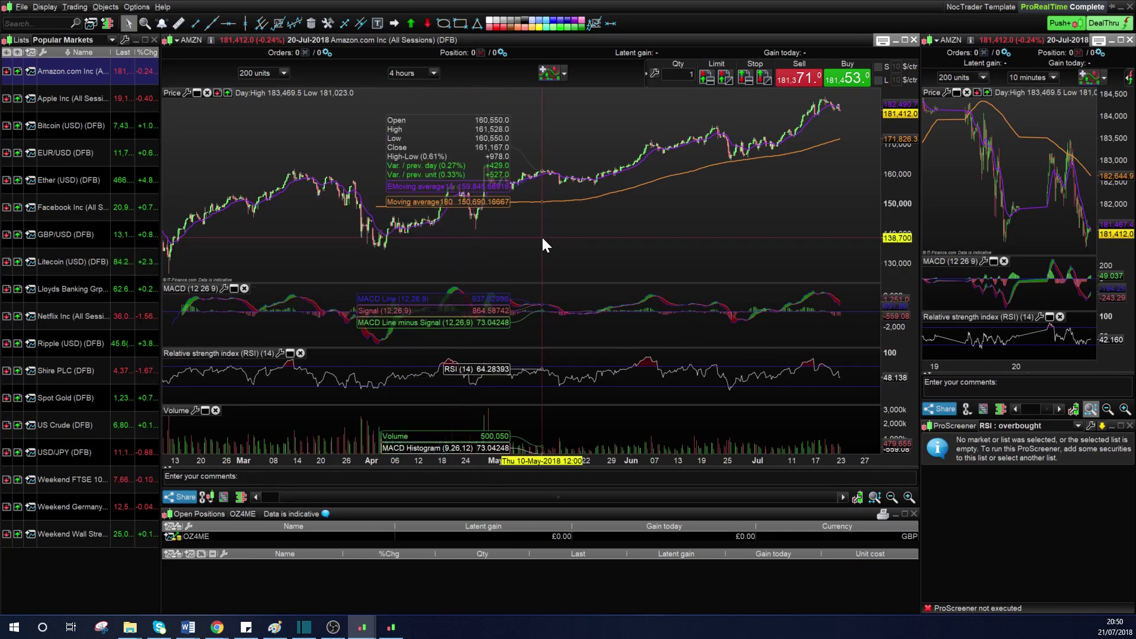
scroll(543, 244, "down", 1)
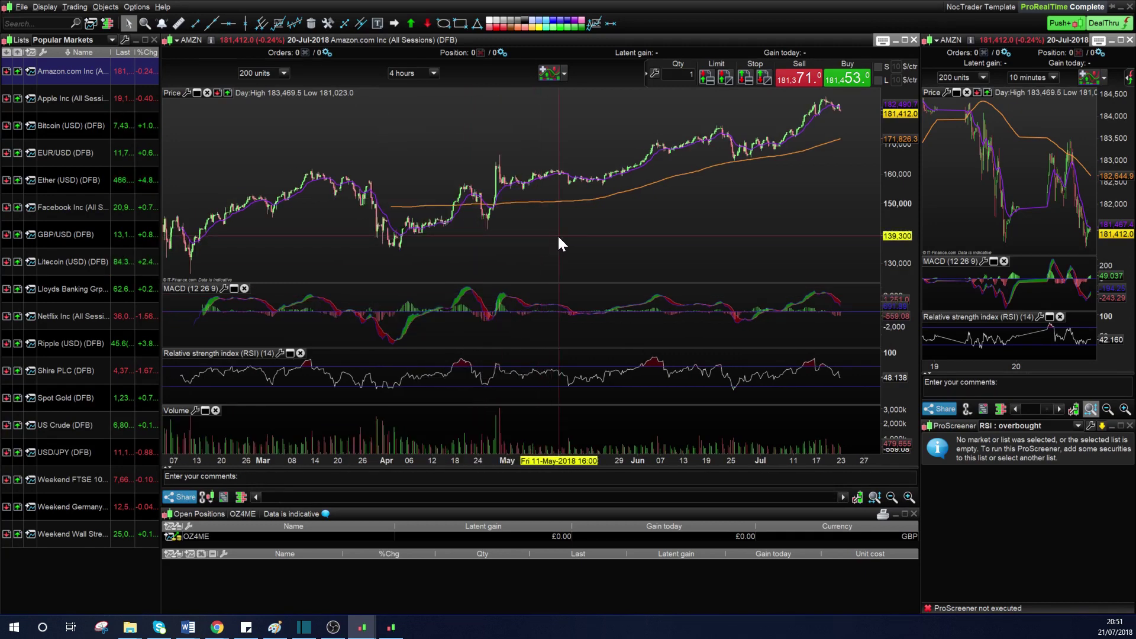
mouse_move(559, 244)
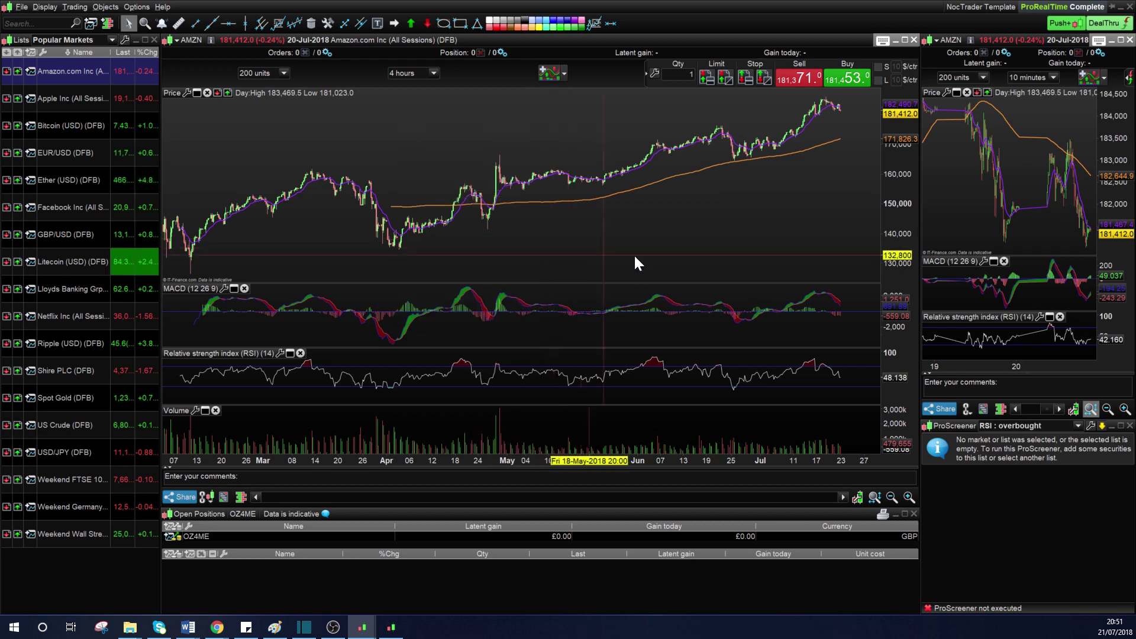
mouse_move(698, 256)
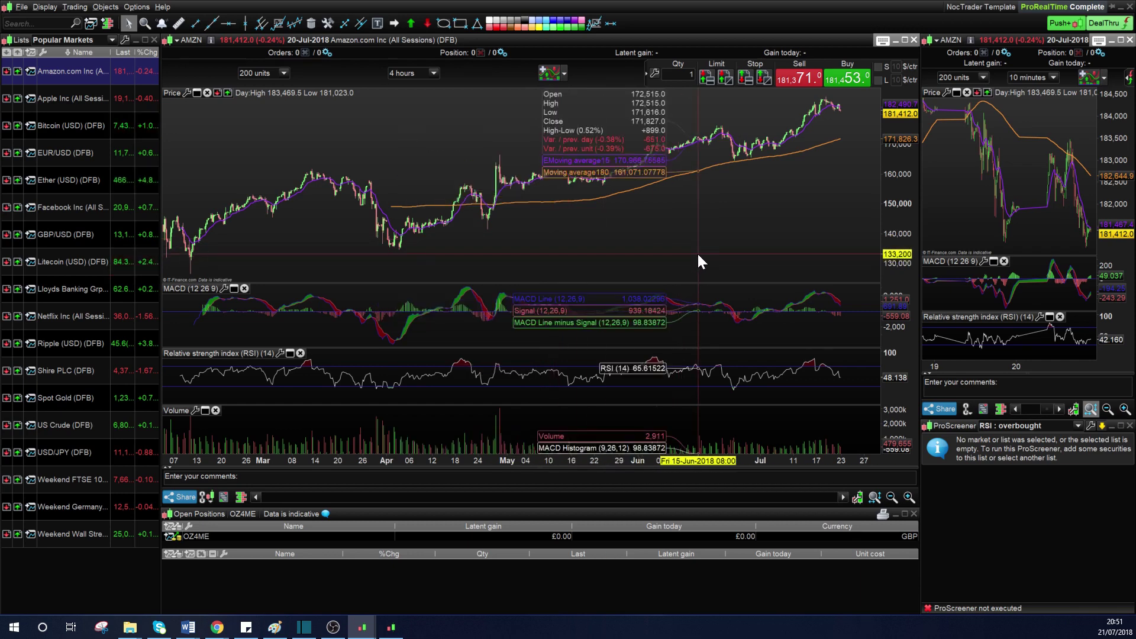